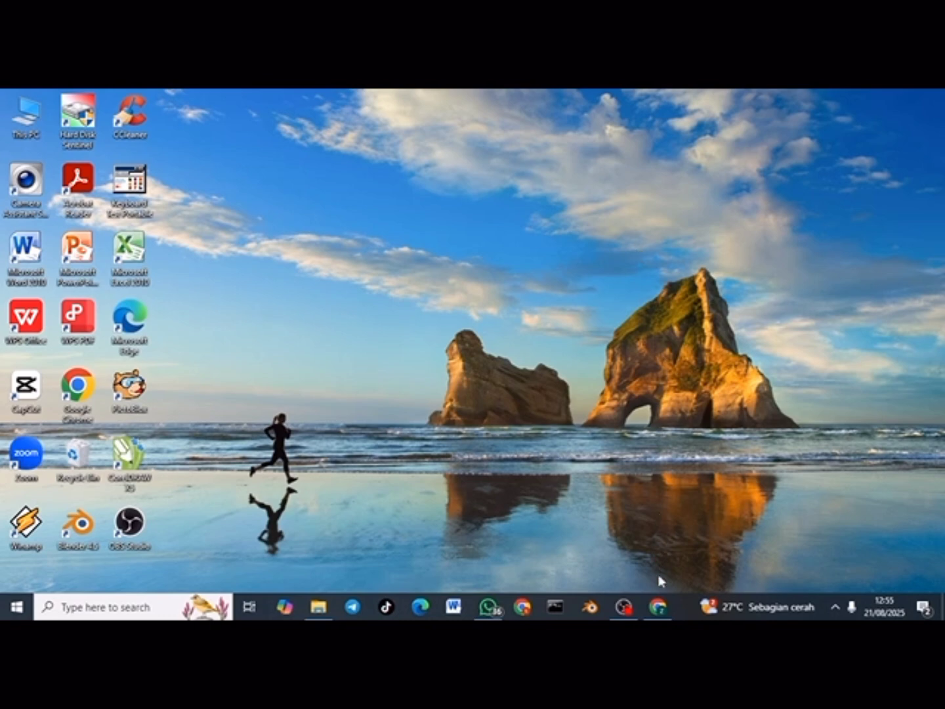
# Step: Launch Google Chrome from the Windows taskbar to get a new tab
pyautogui.click(658, 605)
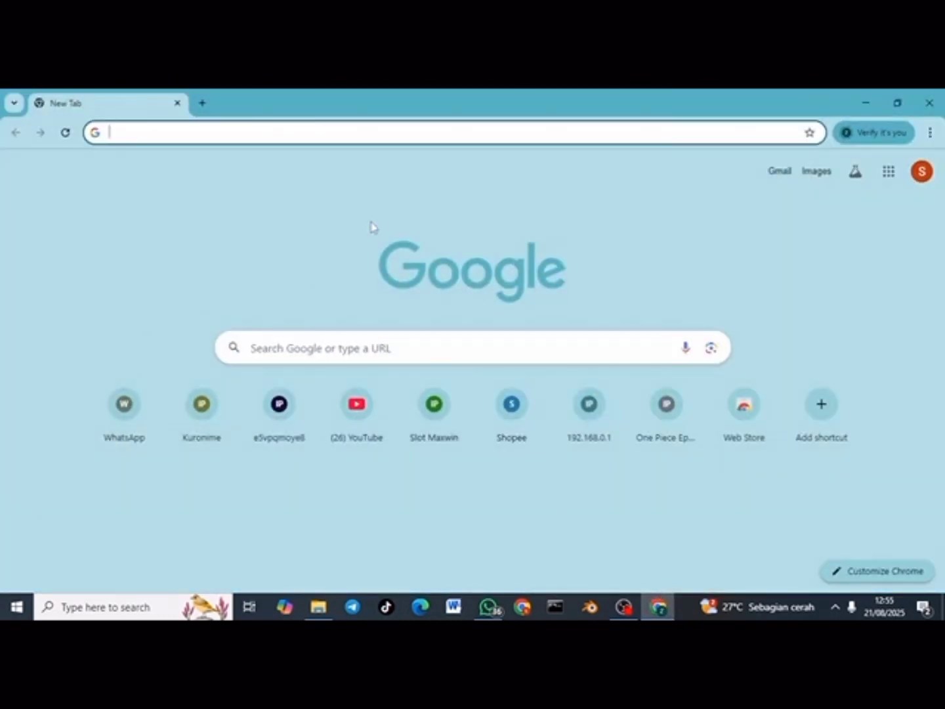
# Step: Search Google for 'FIGMA' from the Chrome address bar
pyautogui.click(333, 132)
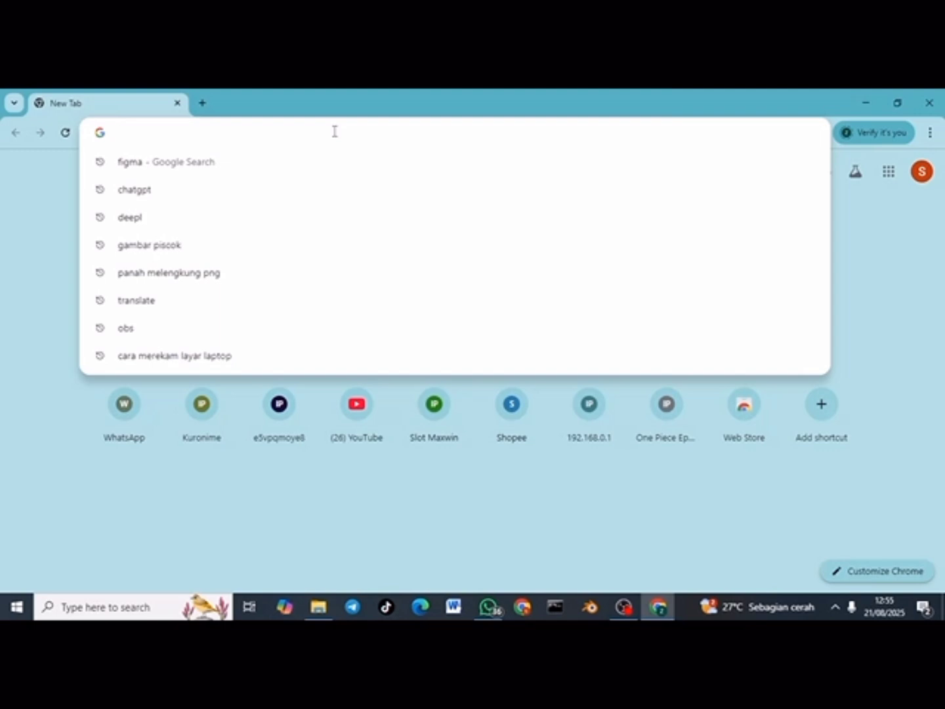
pyautogui.write('FIGMA')
pyautogui.press('Return')
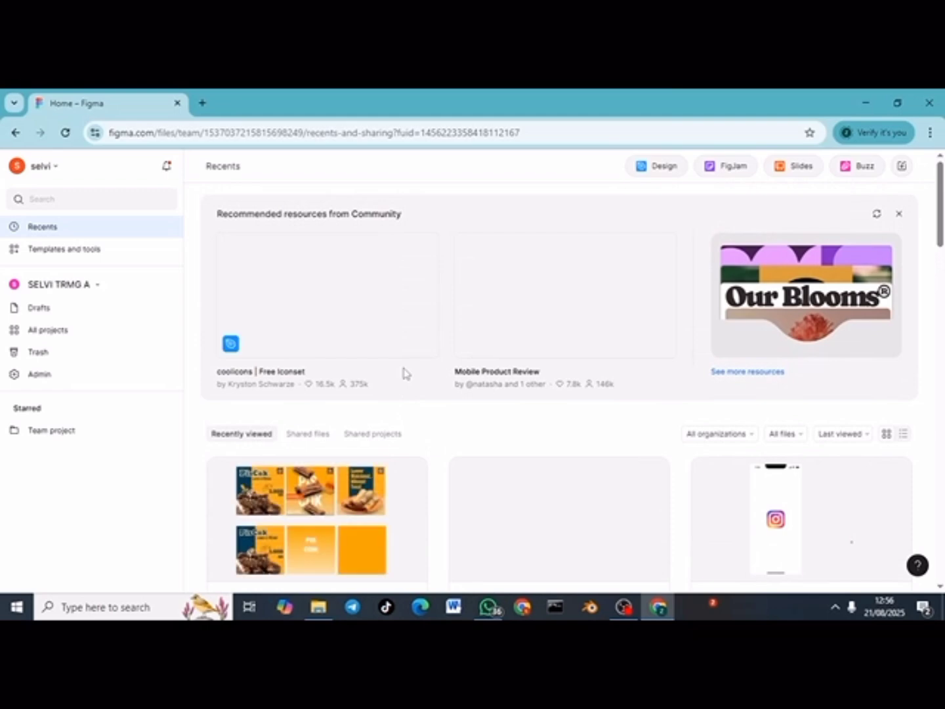
# Step: Create a new design file holding a 1080×1080 Instagram post frame from the Social media presets
pyautogui.click(647, 171)
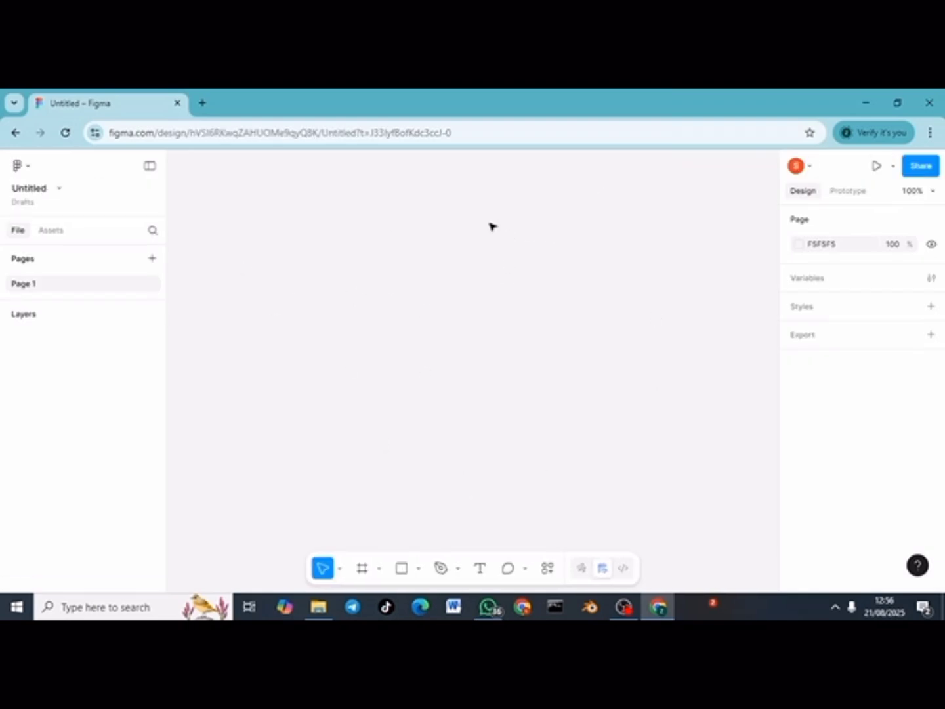
pyautogui.click(362, 568)
pyautogui.scroll(-1, 826, 432)
pyautogui.scroll(3, 825, 431)
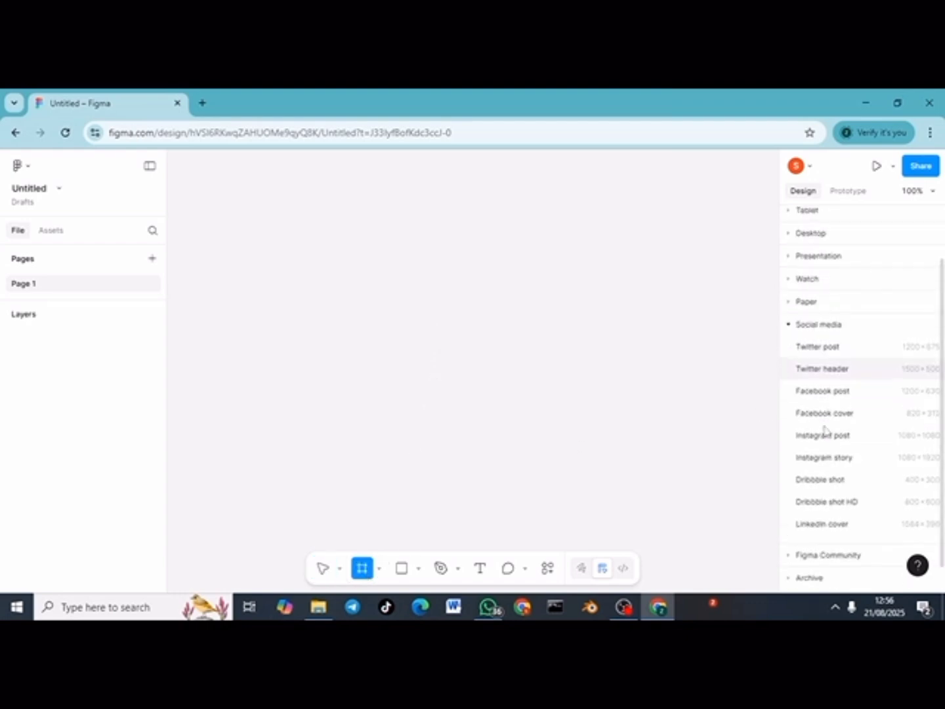
pyautogui.scroll(-2, 825, 431)
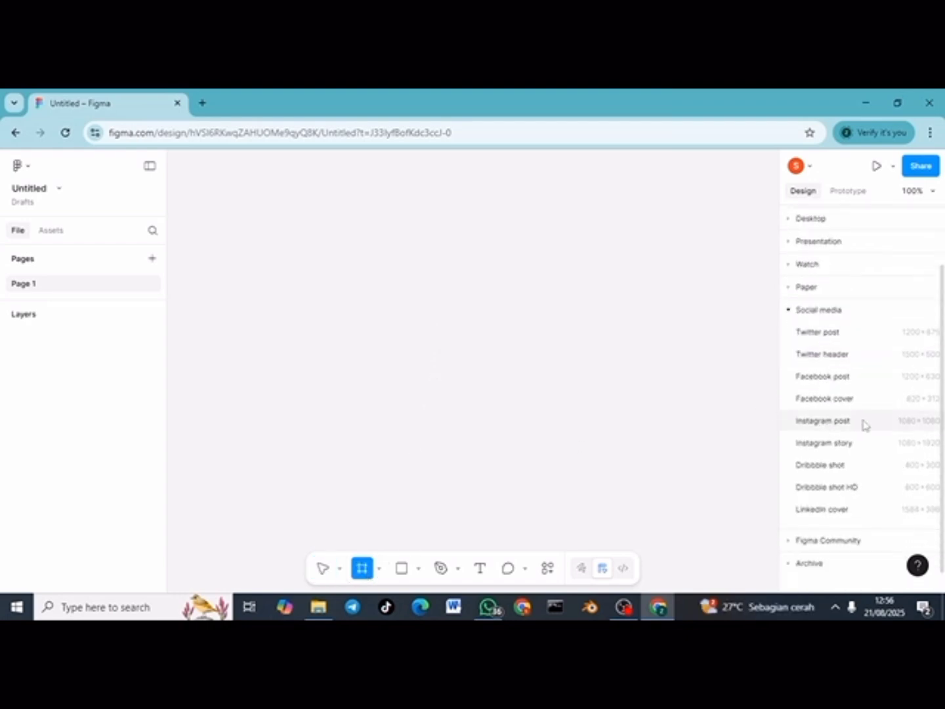
pyautogui.click(841, 429)
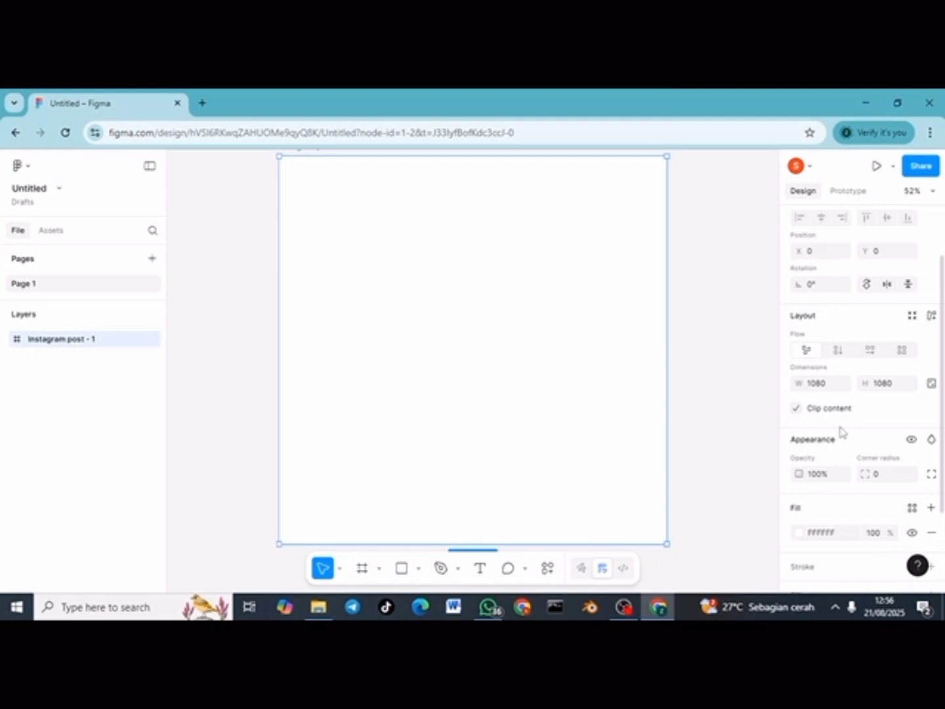
# Step: Give the Instagram post frame a bright orange-yellow FAB82A fill
pyautogui.scroll(-1, 698, 384)
pyautogui.click(698, 385)
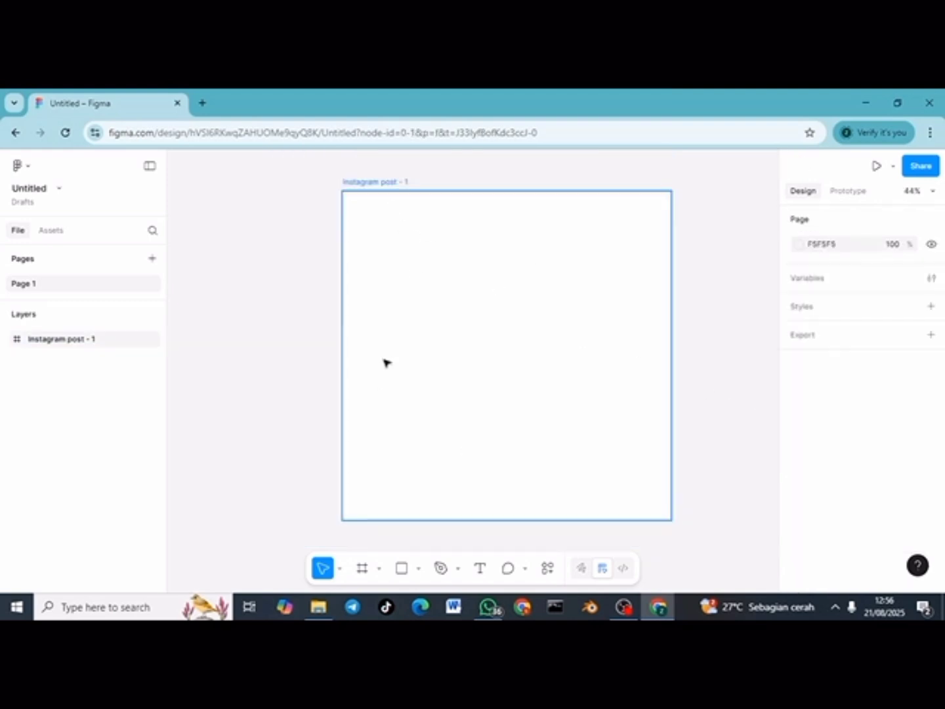
pyautogui.click(376, 192)
pyautogui.scroll(-2, 825, 467)
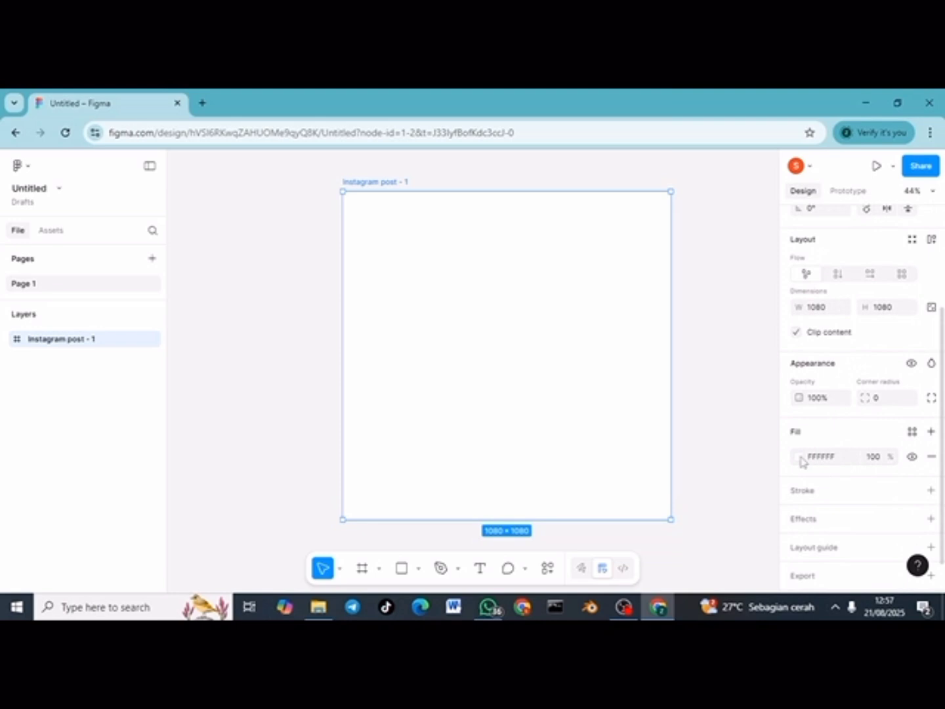
pyautogui.click(799, 457)
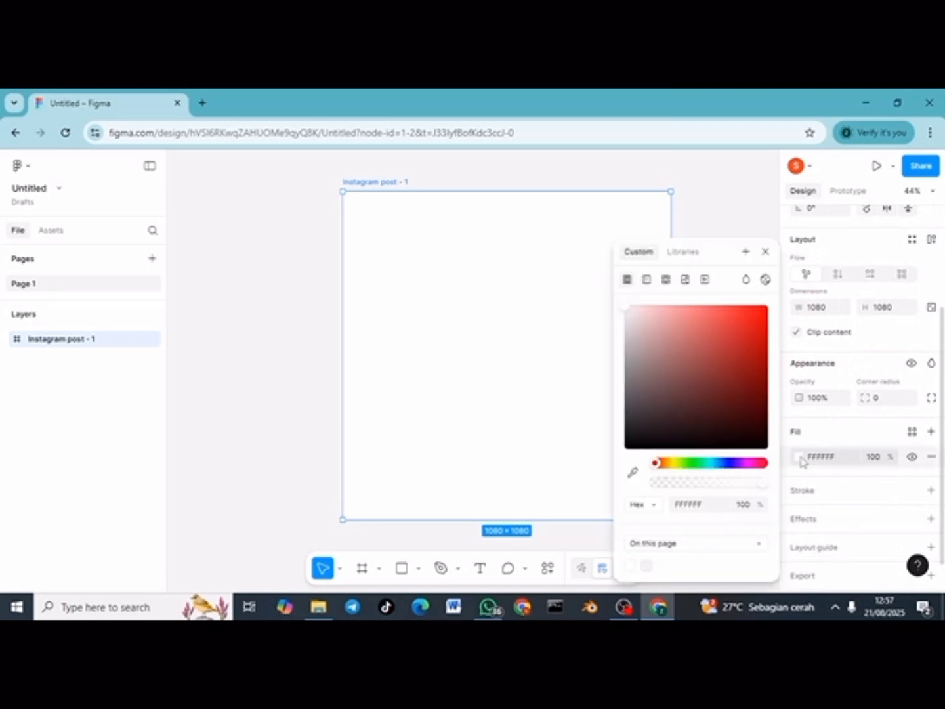
pyautogui.click(673, 466)
pyautogui.moveTo(670, 468); pyautogui.dragTo(666, 466)
pyautogui.click(750, 340)
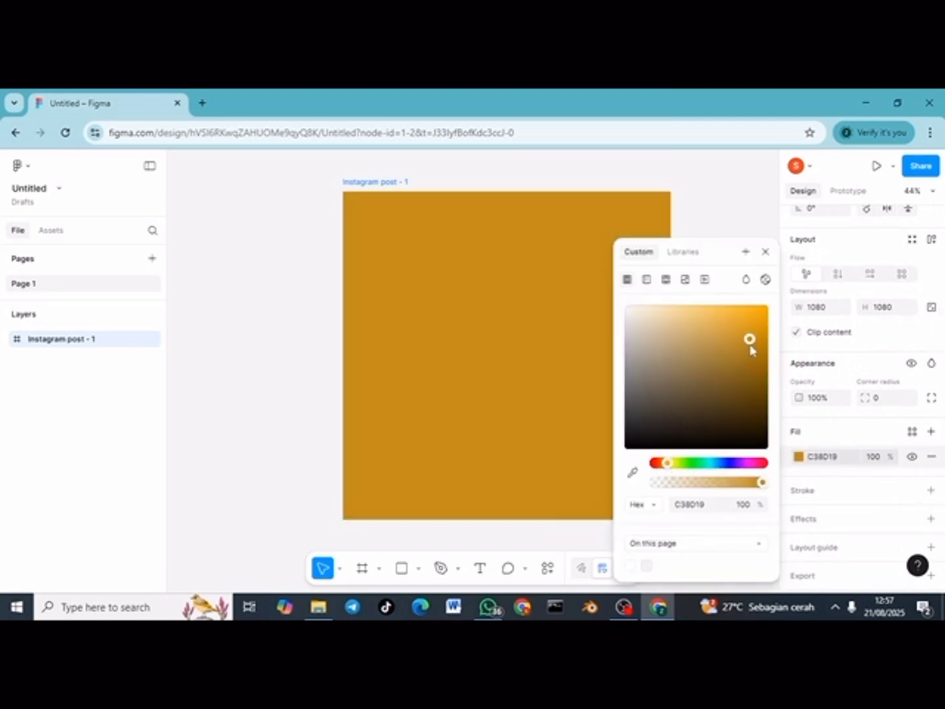
pyautogui.moveTo(749, 336); pyautogui.dragTo(744, 308)
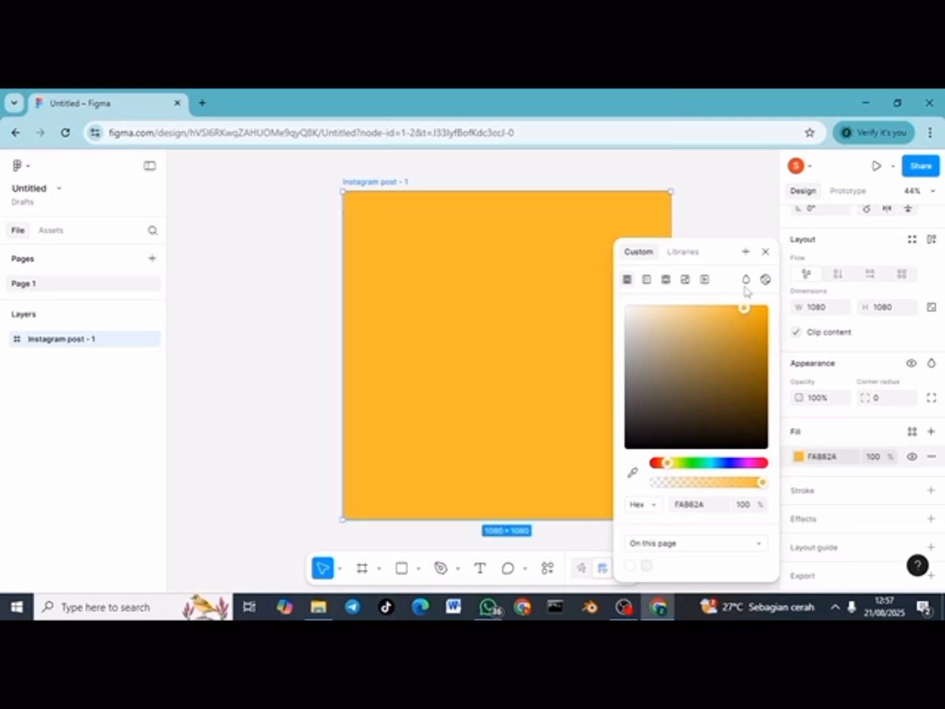
pyautogui.click(736, 227)
pyautogui.hscroll(1, 708, 262)
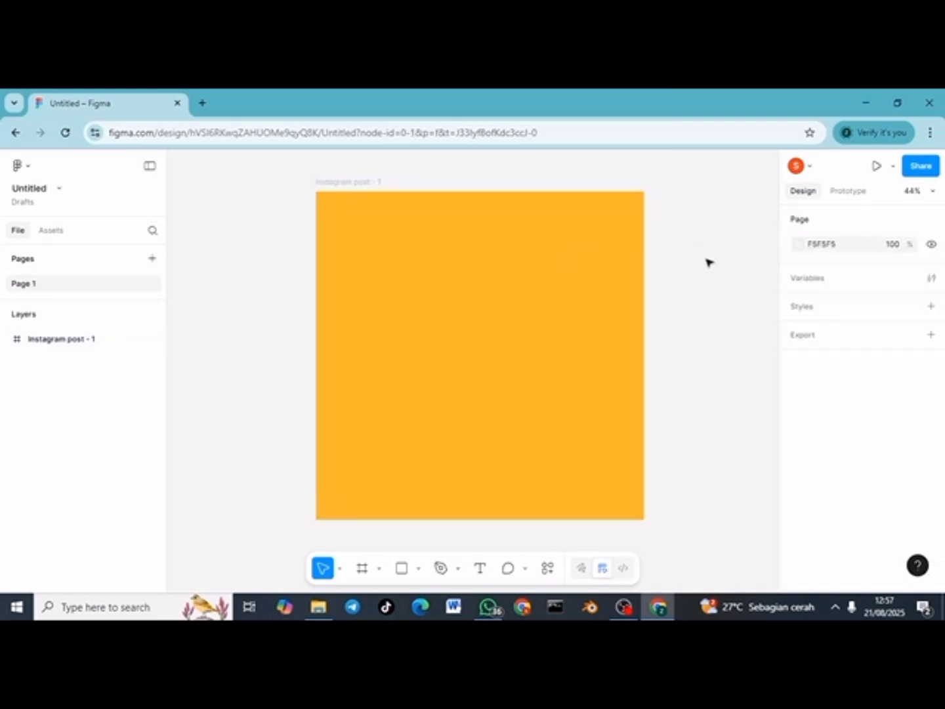
pyautogui.hscroll(-1, 709, 262)
# Step: Draw a tall 437×1080 rectangle, colour it navy 180878, and move it left of the frame
pyautogui.press('r')
pyautogui.moveTo(333, 192)
pyautogui.mouseDown()
pyautogui.moveTo(375, 220)
pyautogui.moveTo(438, 322)
pyautogui.moveTo(446, 480)
pyautogui.moveTo(464, 520)
pyautogui.mouseUp()
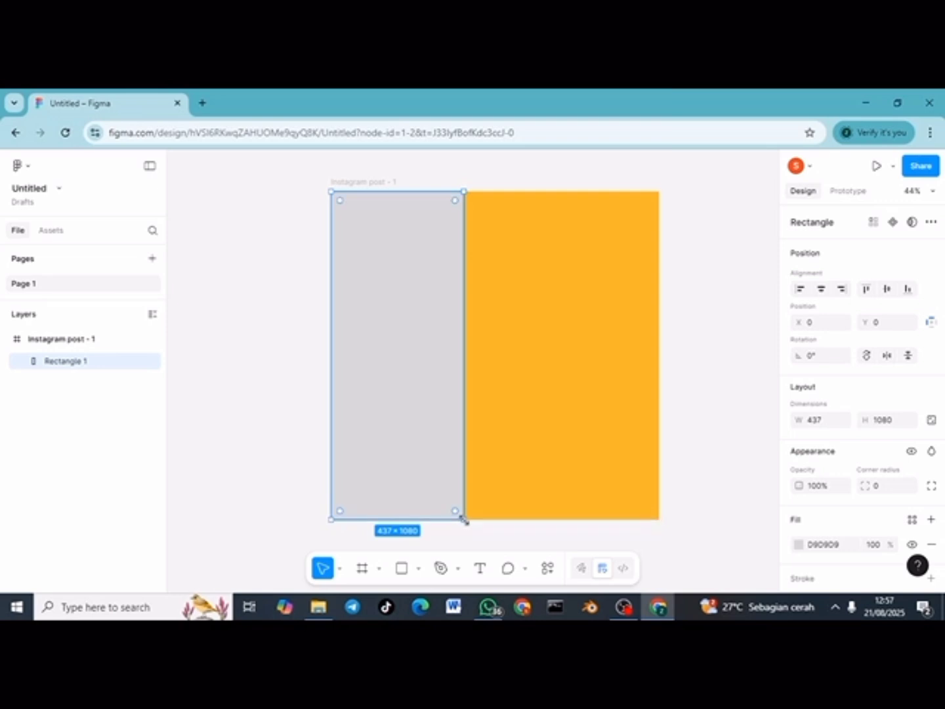
pyautogui.click(798, 544)
pyautogui.click(729, 463)
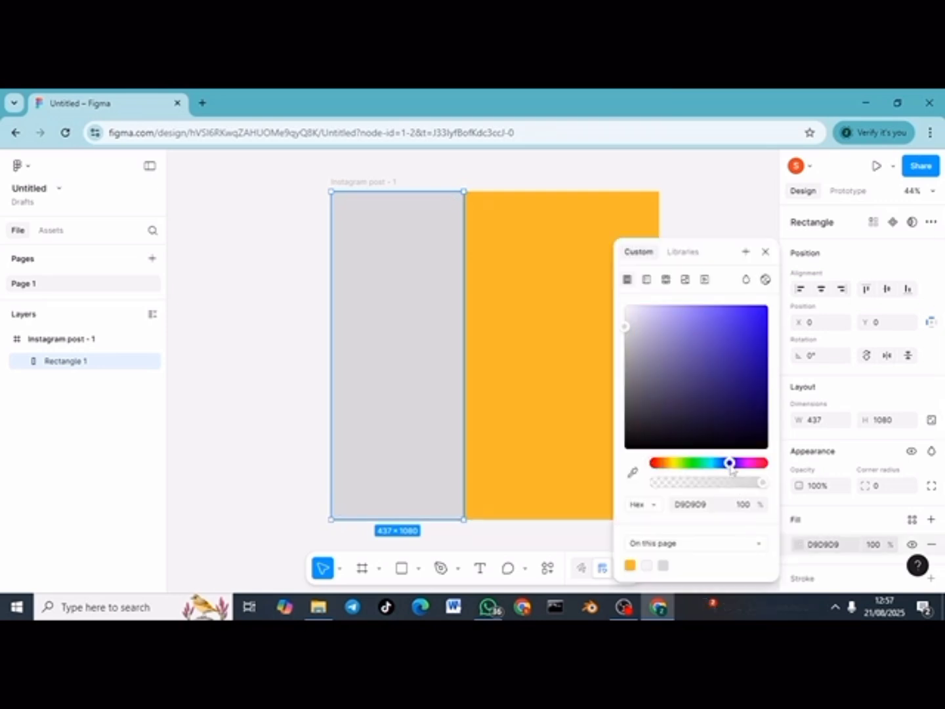
pyautogui.click(758, 378)
pyautogui.moveTo(759, 388)
pyautogui.mouseDown()
pyautogui.moveTo(761, 369)
pyautogui.moveTo(758, 393)
pyautogui.mouseUp()
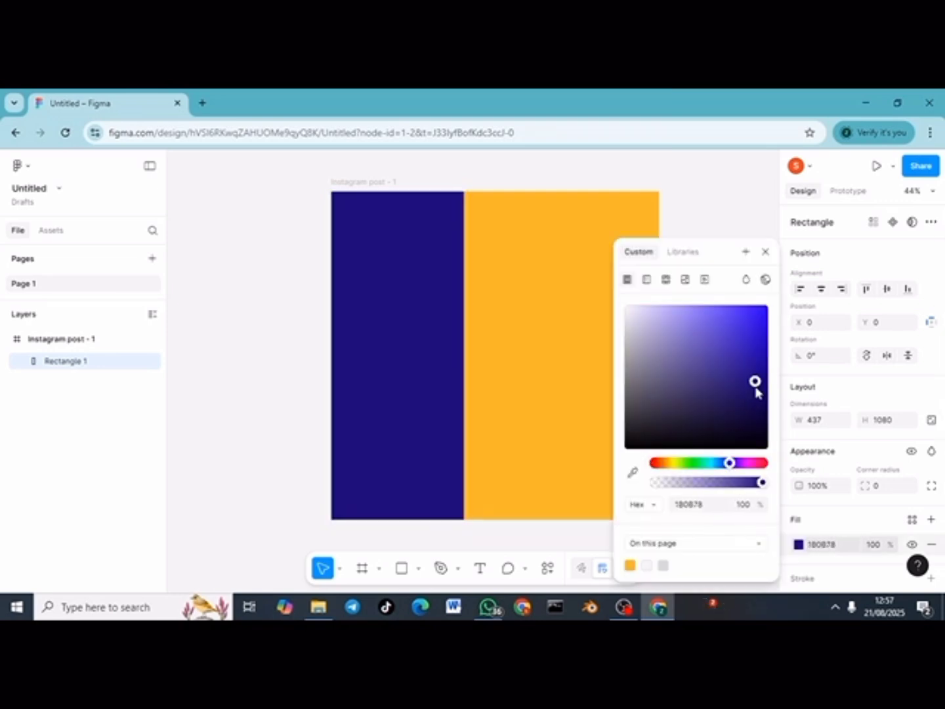
pyautogui.click(722, 230)
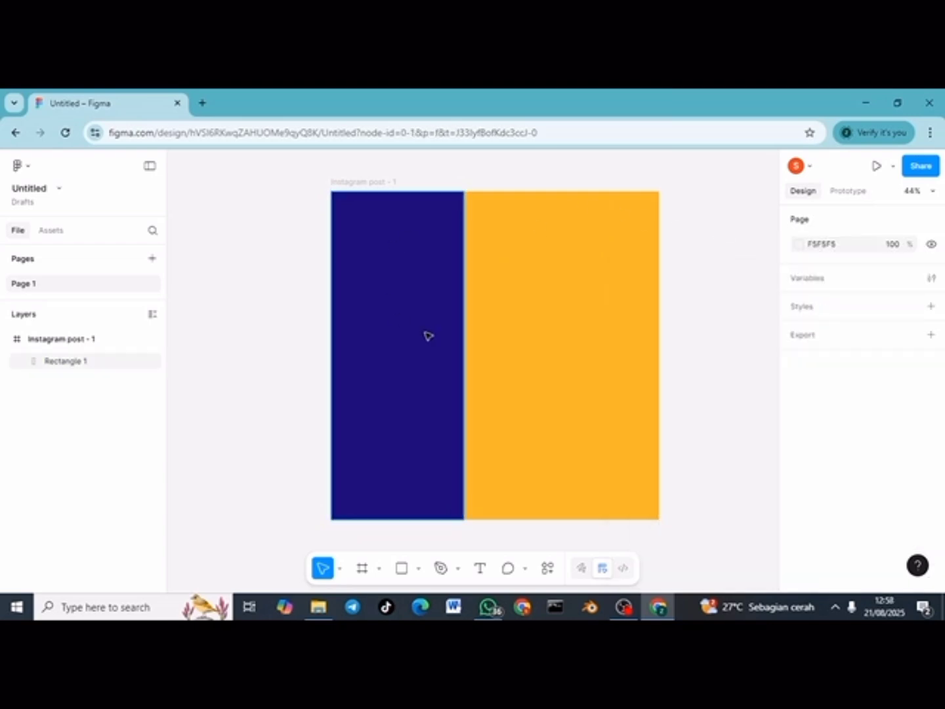
pyautogui.moveTo(425, 333); pyautogui.dragTo(284, 334)
pyautogui.click(478, 571)
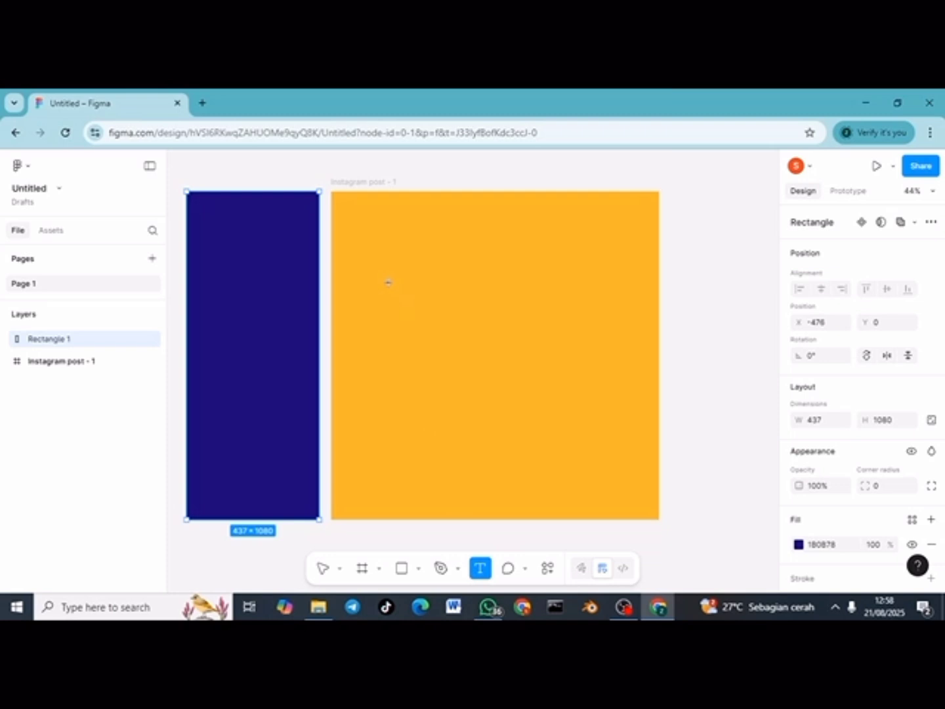
# Step: Add a PISCOK text box near the post's top-left at font size 60
pyautogui.click(351, 221)
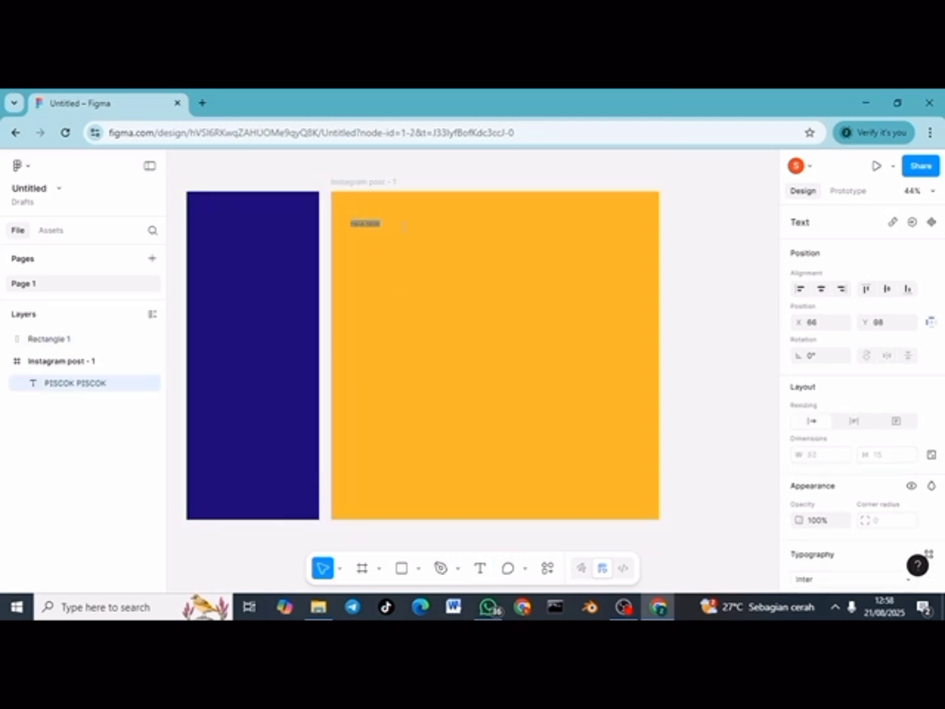
pyautogui.scroll(-3, 871, 492)
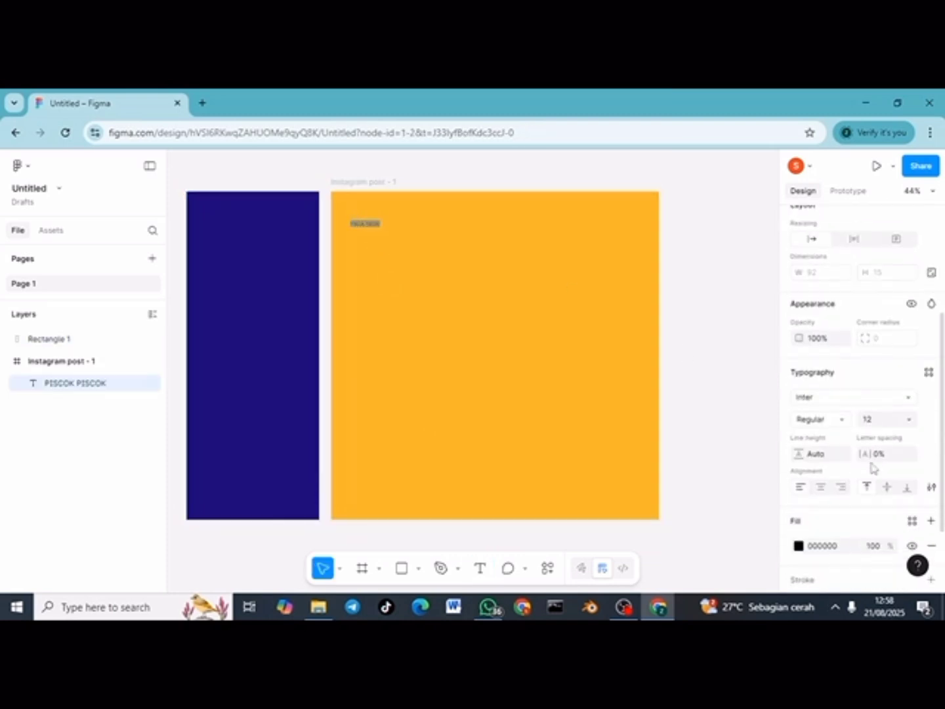
pyautogui.click(883, 428)
pyautogui.write('40')
pyautogui.press('Return')
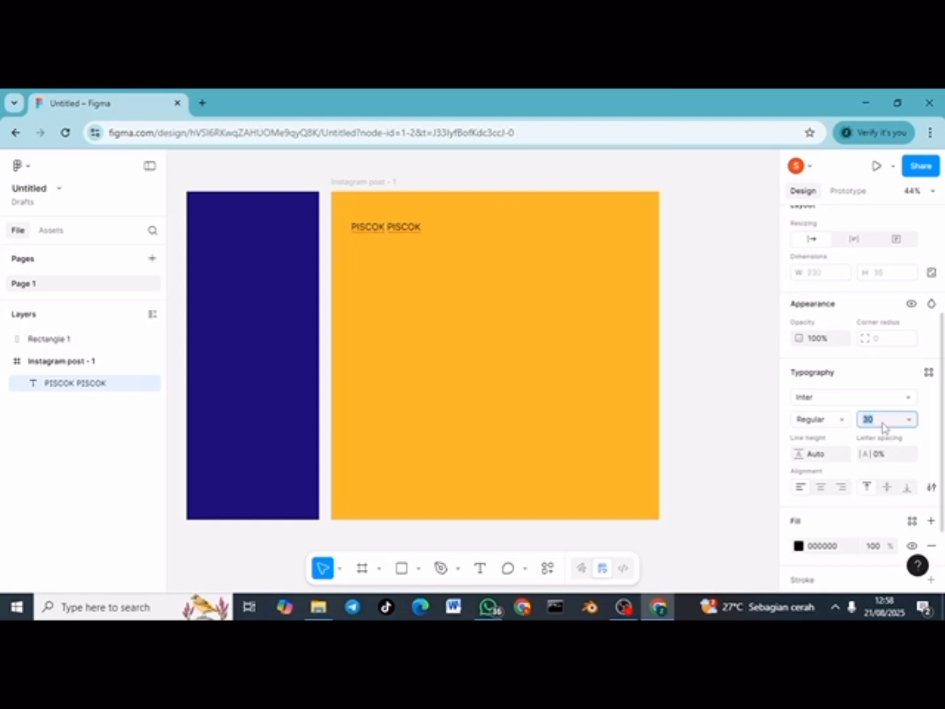
pyautogui.click(884, 428)
pyautogui.press('Return')
pyautogui.click(883, 422)
pyautogui.write('60')
pyautogui.press('Return')
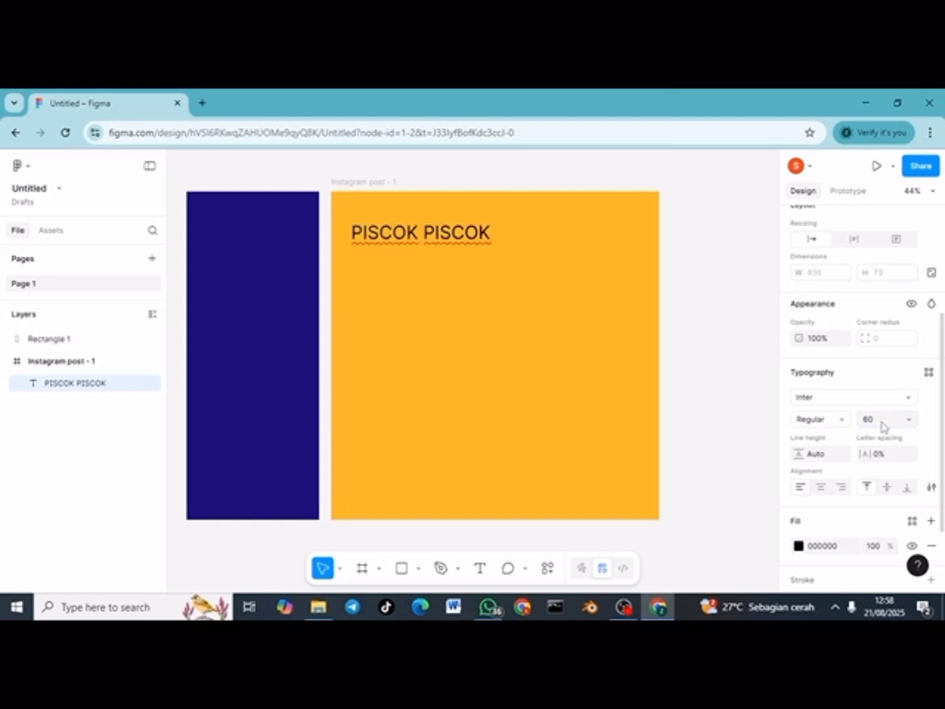
# Step: Switch the text to Luckiest Guy and paste more PISCOK words into the row
pyautogui.tripleClick(488, 240)
pyautogui.hotkey('ctrl', 'c')
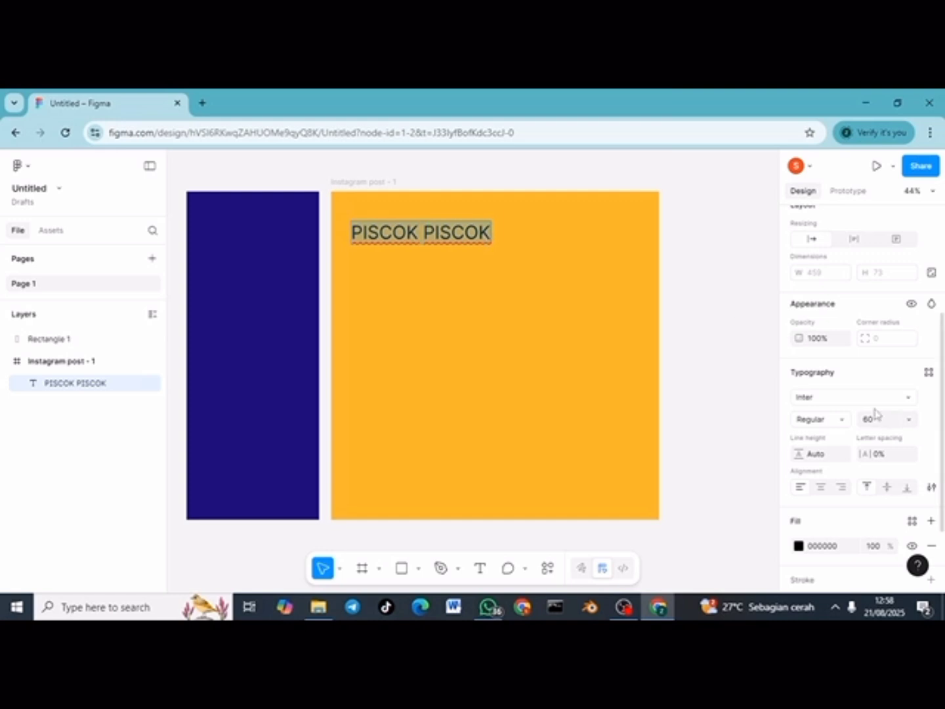
pyautogui.click(836, 424)
pyautogui.click(820, 403)
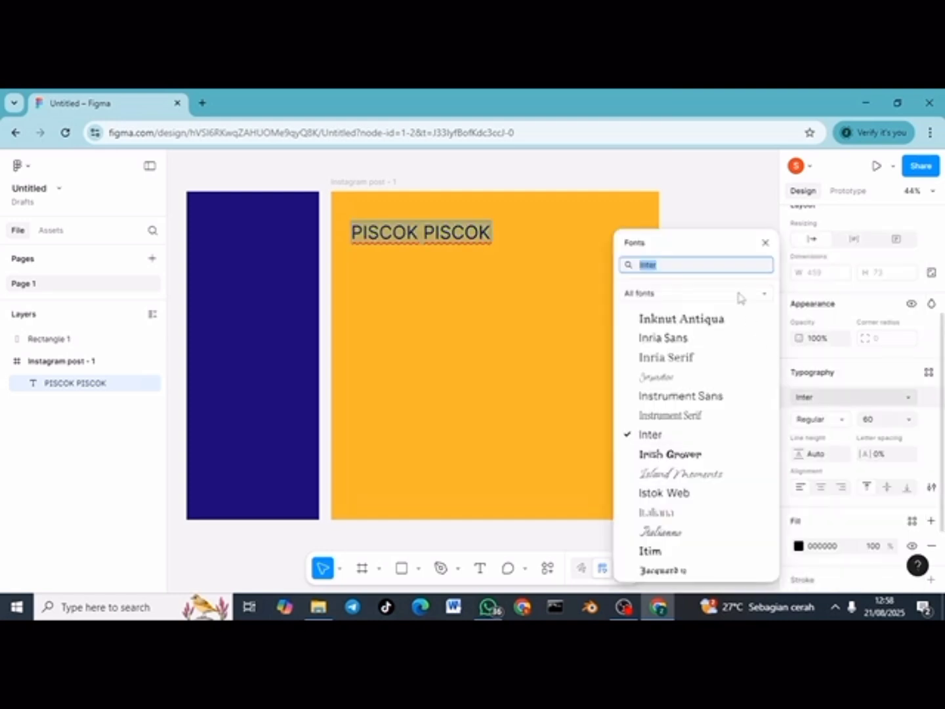
pyautogui.press('BackSpace')
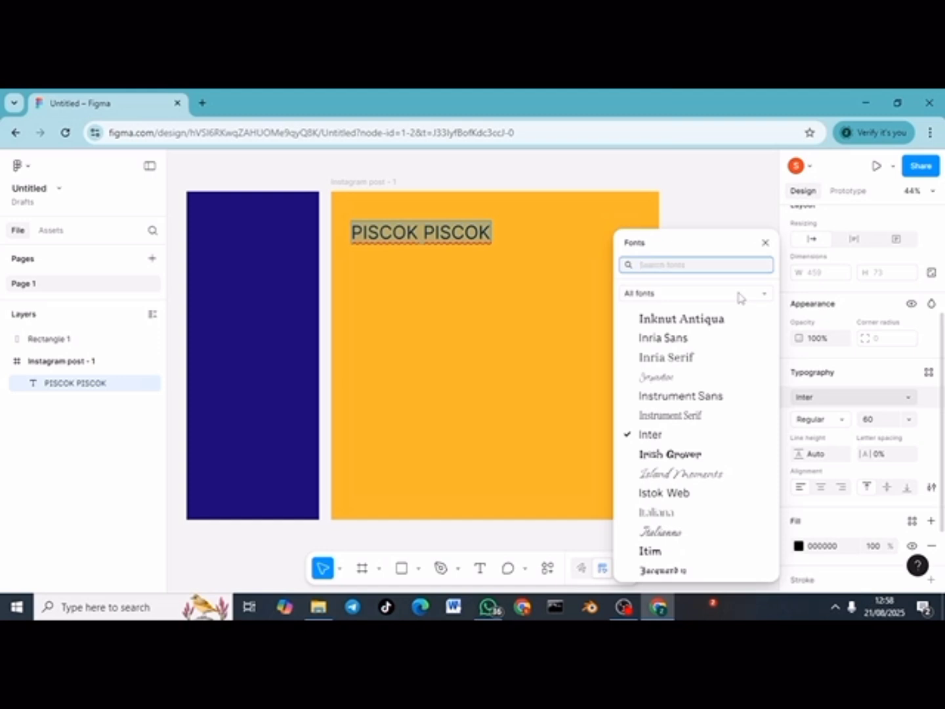
pyautogui.write('luc')
pyautogui.click(728, 292)
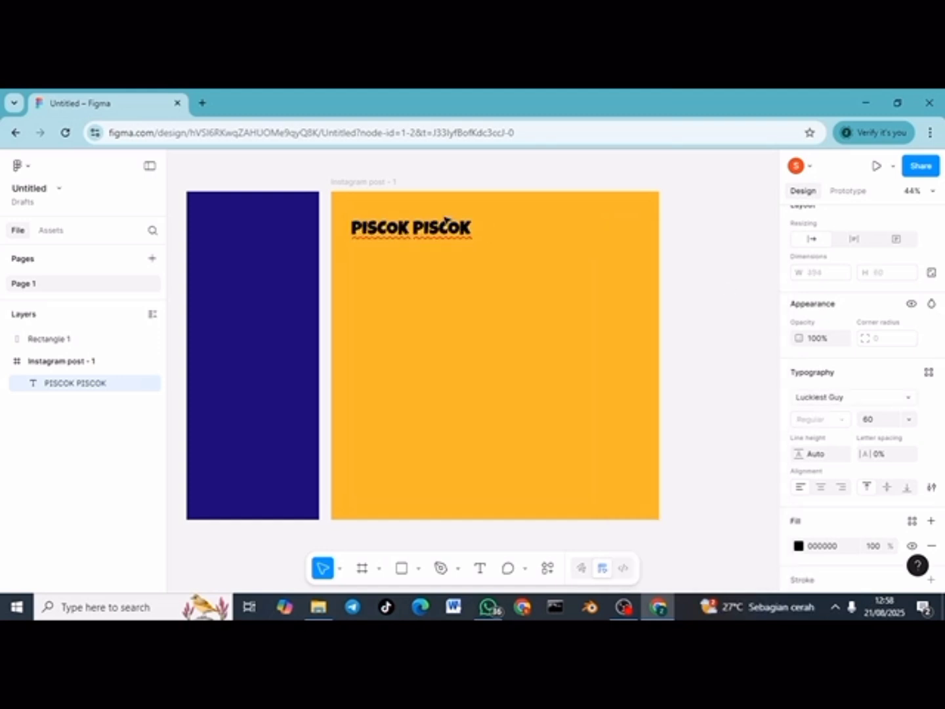
pyautogui.hotkey('ctrl', 'v')
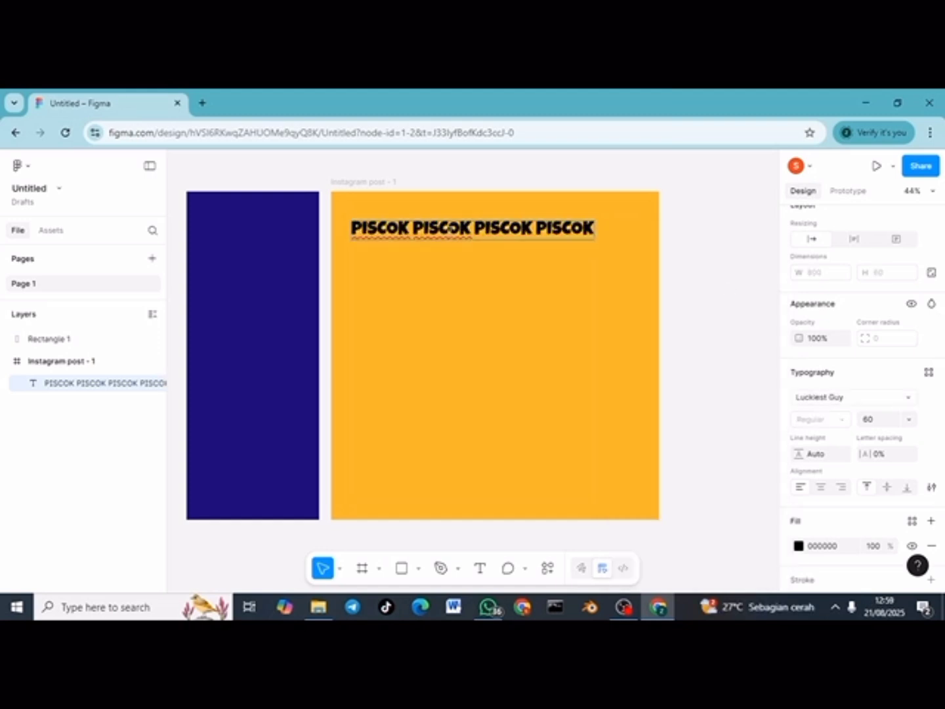
pyautogui.hotkey('ctrl', 'v')
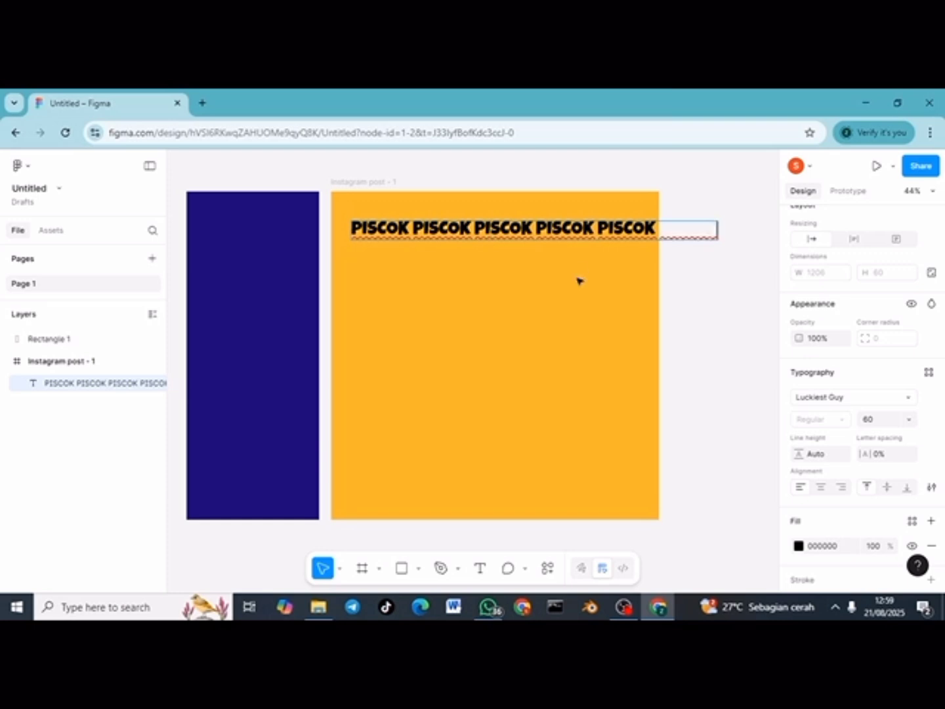
# Step: Colour the PISCOK text F5F5F5 at 40% opacity
pyautogui.hotkey('ctrl', 'a')
pyautogui.click(798, 545)
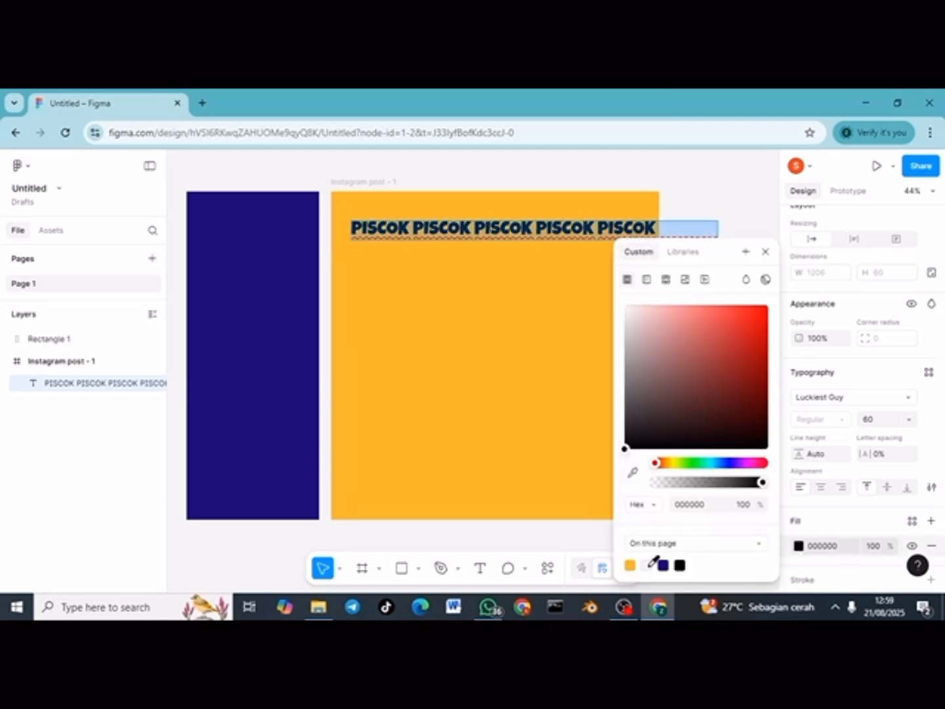
pyautogui.click(647, 565)
pyautogui.click(884, 550)
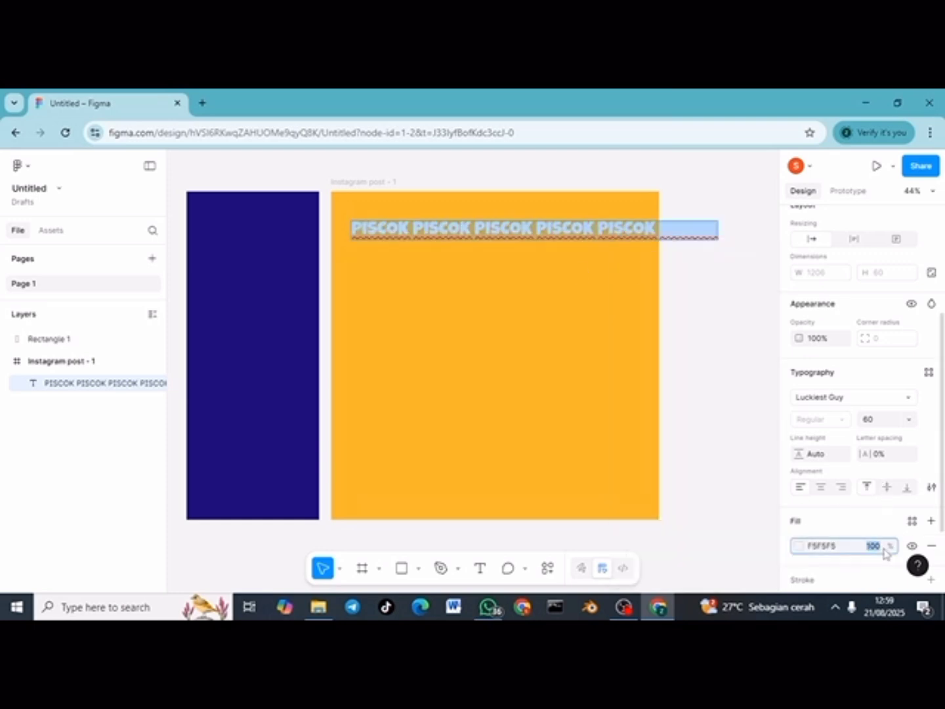
pyautogui.write('20')
pyautogui.press('Return')
pyautogui.click(883, 549)
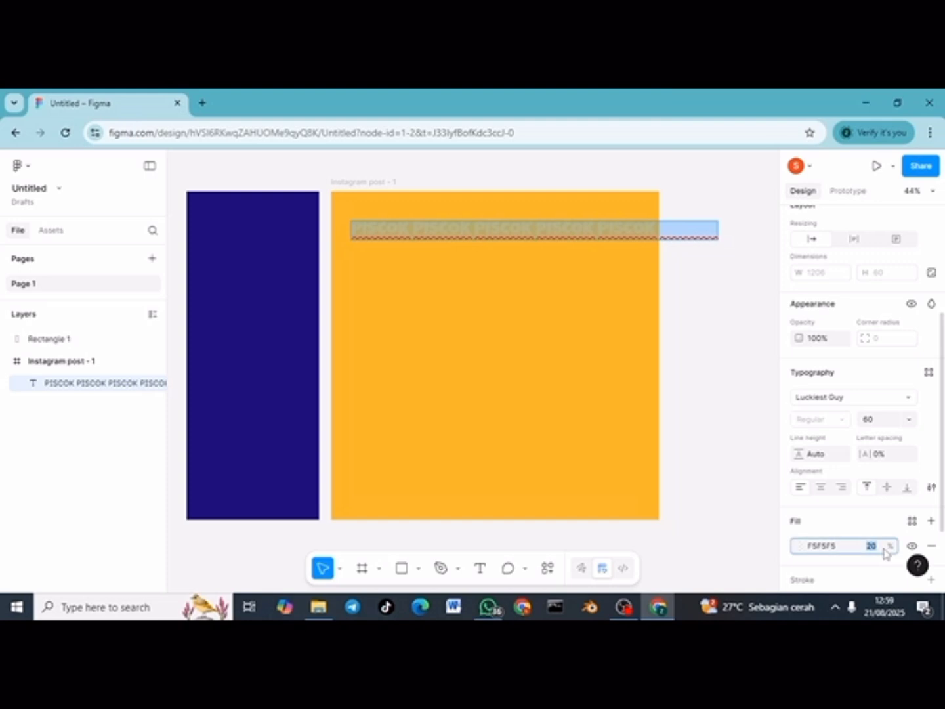
pyautogui.write('30')
pyautogui.press('Return')
pyautogui.click(886, 552)
pyautogui.write('4')
pyautogui.click(708, 285)
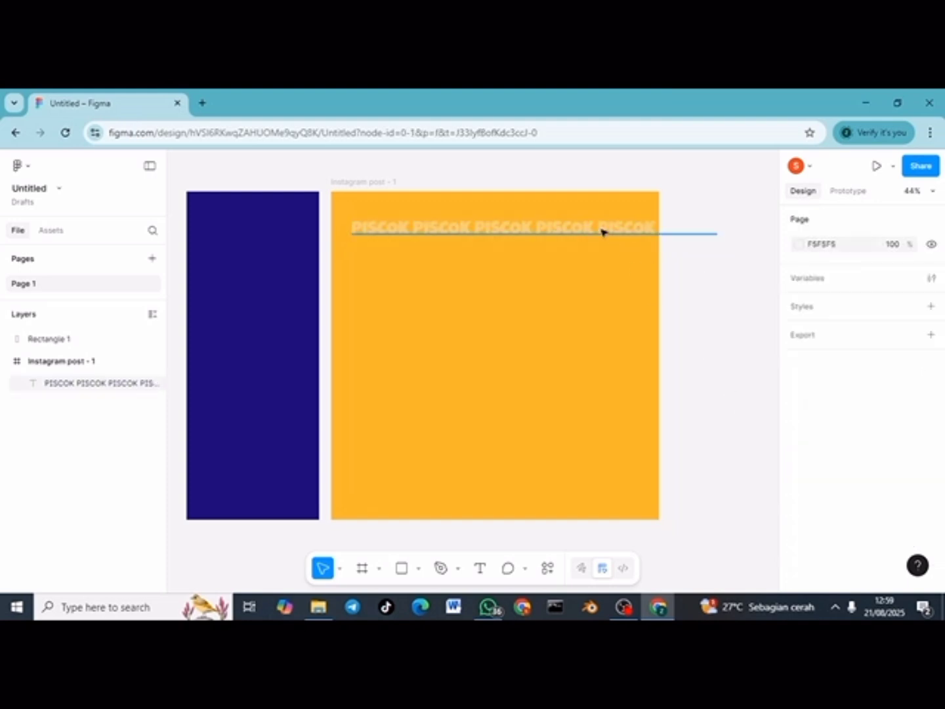
# Step: Move the PISCOK text to the frame's top-left and paste repeated lines to tile the whole post
pyautogui.moveTo(603, 231); pyautogui.dragTo(572, 208)
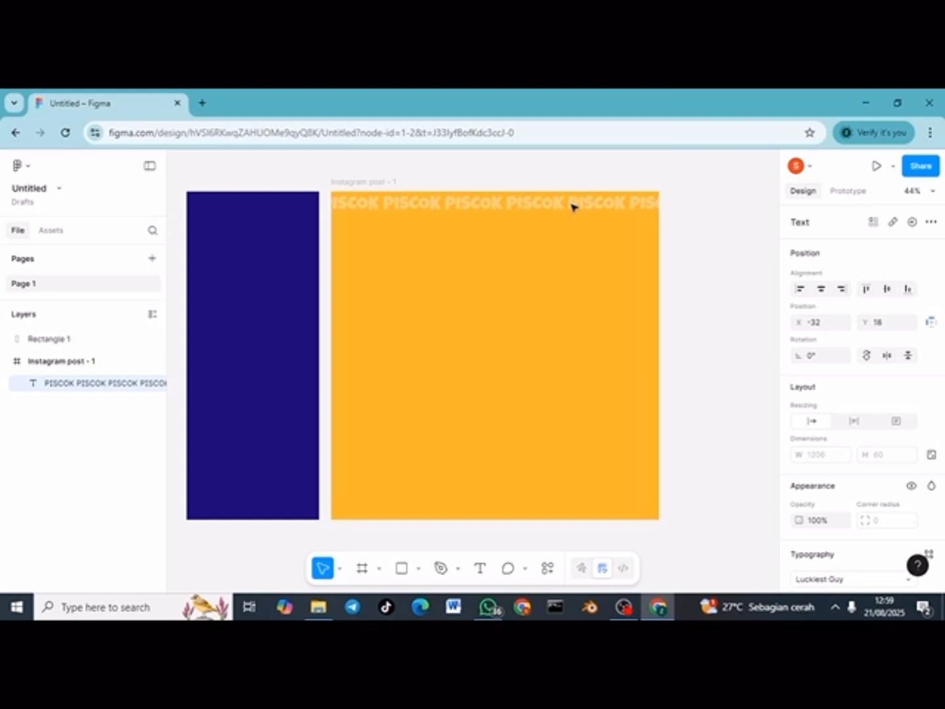
pyautogui.doubleClick(572, 207)
pyautogui.hotkey('ctrl', 'c')
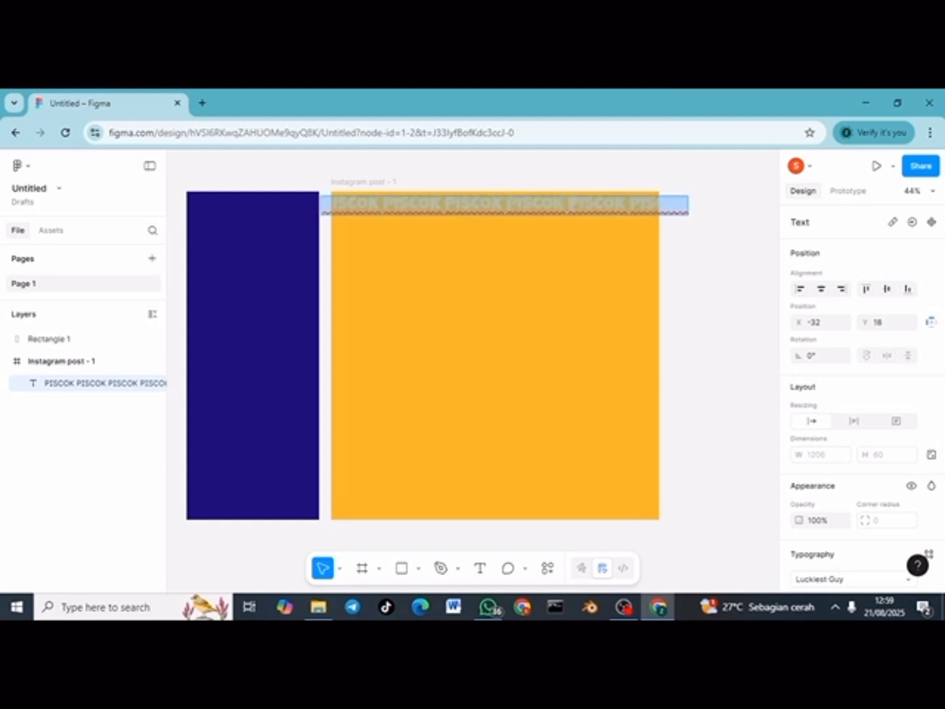
pyautogui.click(572, 204)
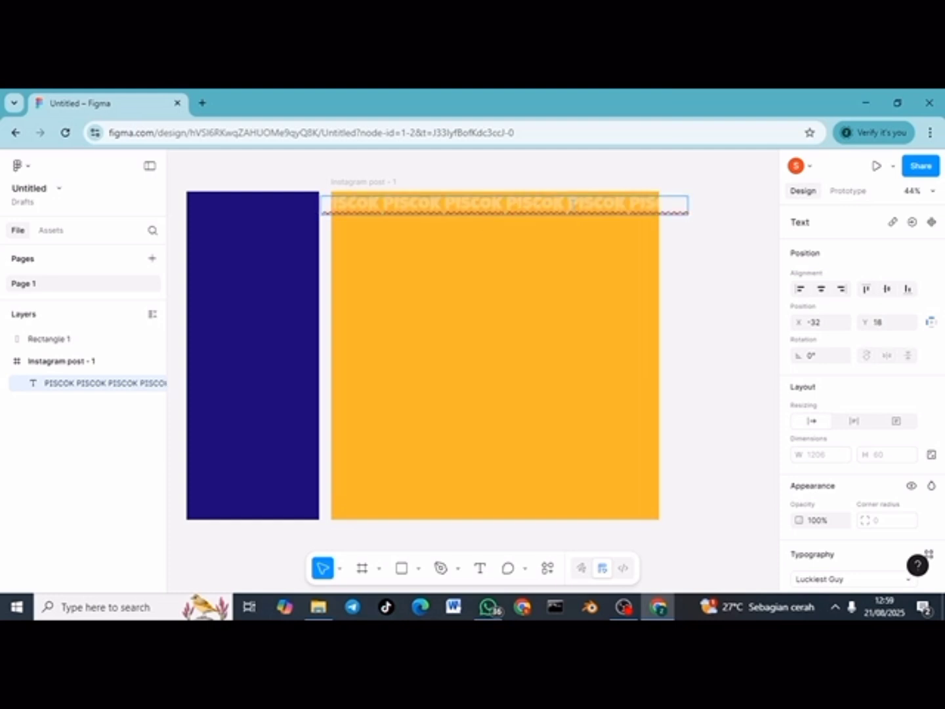
pyautogui.press('Return')
pyautogui.hotkey('ctrl', 'v')
pyautogui.press('Return')
pyautogui.hotkey('ctrl', 'v')
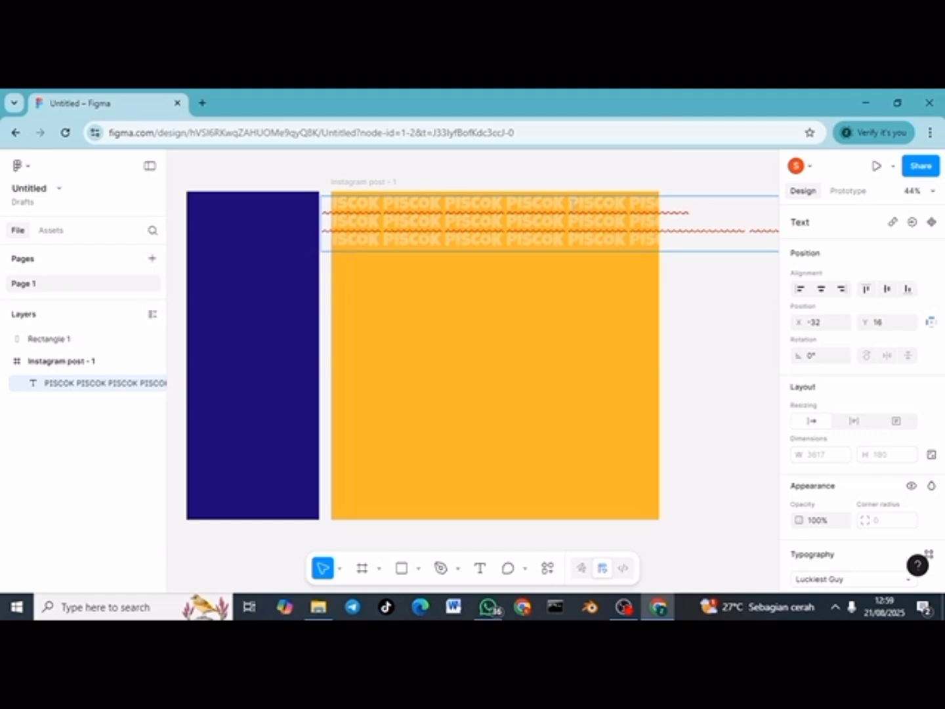
pyautogui.press('Return')
pyautogui.hotkey('ctrl', 'v')
pyautogui.press('Return')
pyautogui.hotkey('ctrl', 'v')
pyautogui.press('Return')
pyautogui.hotkey('ctrl', 'v')
pyautogui.press('Return')
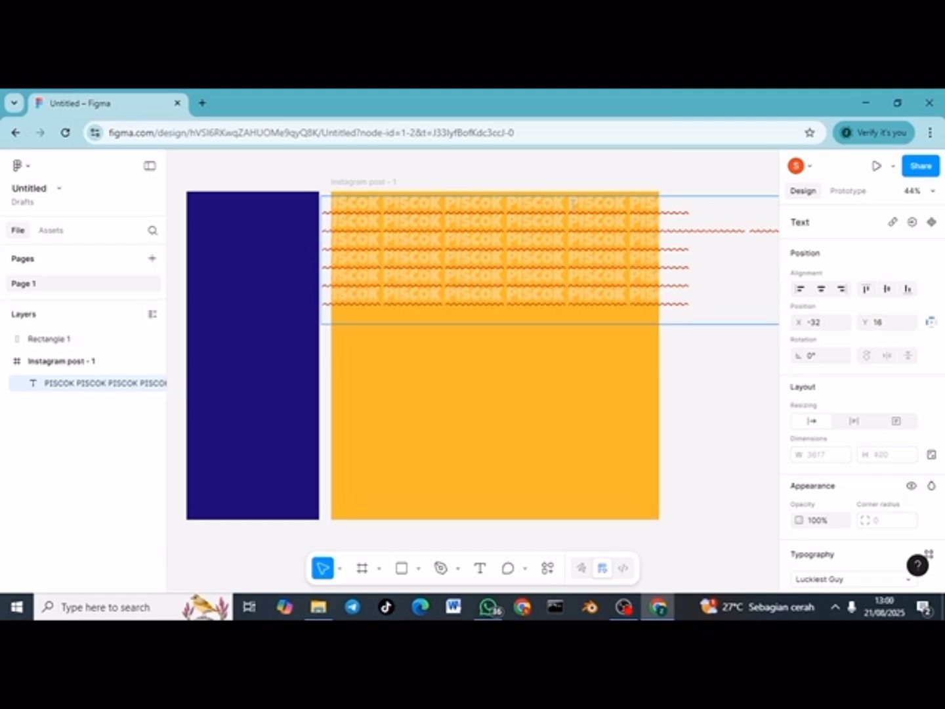
pyautogui.hotkey('ctrl', 'v')
pyautogui.press('Return')
pyautogui.hotkey('ctrl', 'v')
pyautogui.press('Return')
pyautogui.hotkey('ctrl', 'v')
pyautogui.press('Return')
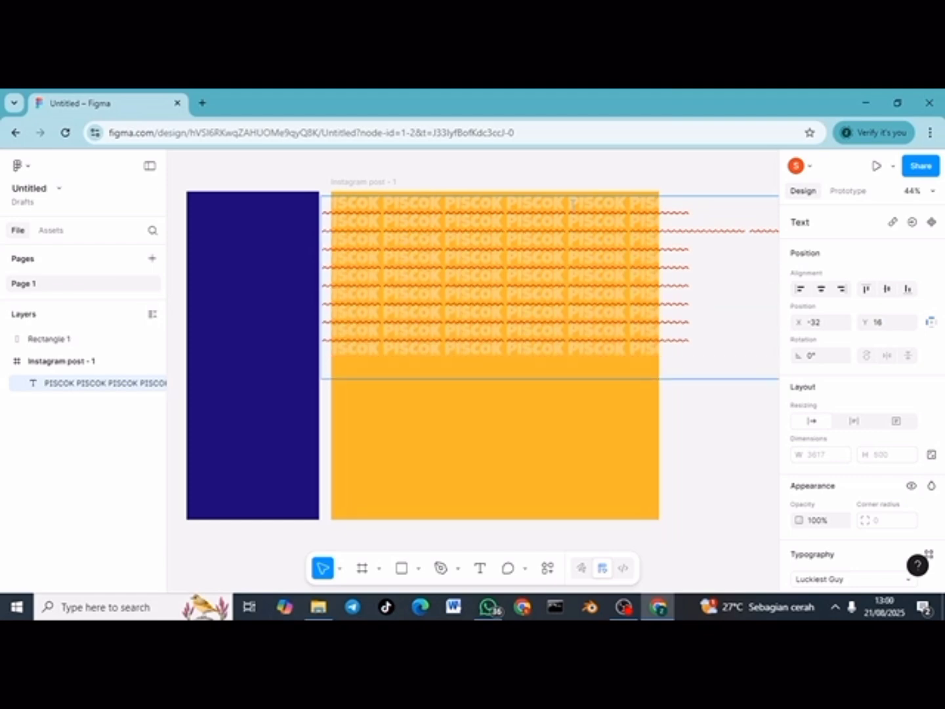
pyautogui.hotkey('ctrl', 'v')
pyautogui.press('Return')
pyautogui.hotkey('ctrl', 'v')
pyautogui.press('Return')
pyautogui.hotkey('ctrl', 'v')
pyautogui.press('Return')
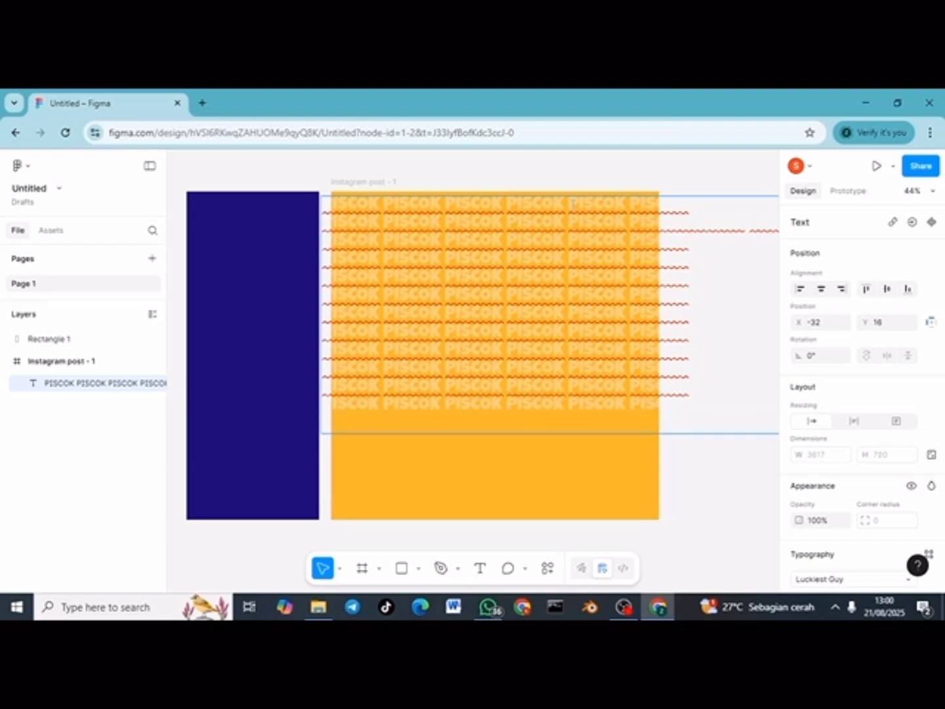
pyautogui.hotkey('ctrl', 'v')
pyautogui.press('Return')
pyautogui.hotkey('ctrl', 'v')
pyautogui.press('Return')
pyautogui.hotkey('ctrl', 'v')
pyautogui.press('Return')
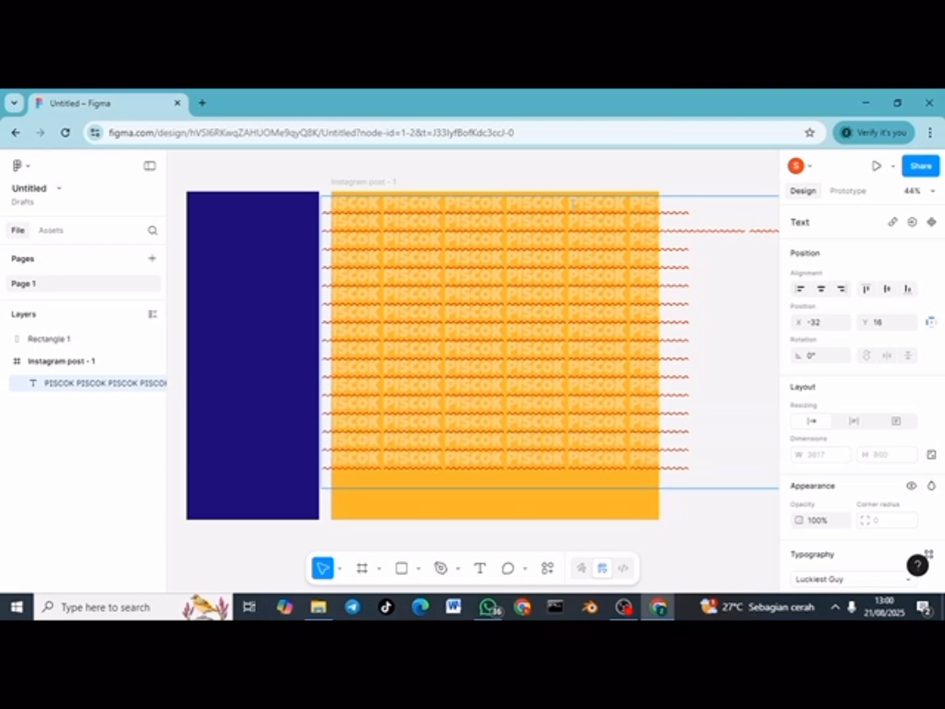
pyautogui.hotkey('ctrl', 'v')
pyautogui.press('Return')
pyautogui.hotkey('ctrl', 'v')
pyautogui.press('Return')
pyautogui.hotkey('ctrl', 'v')
pyautogui.press('Return')
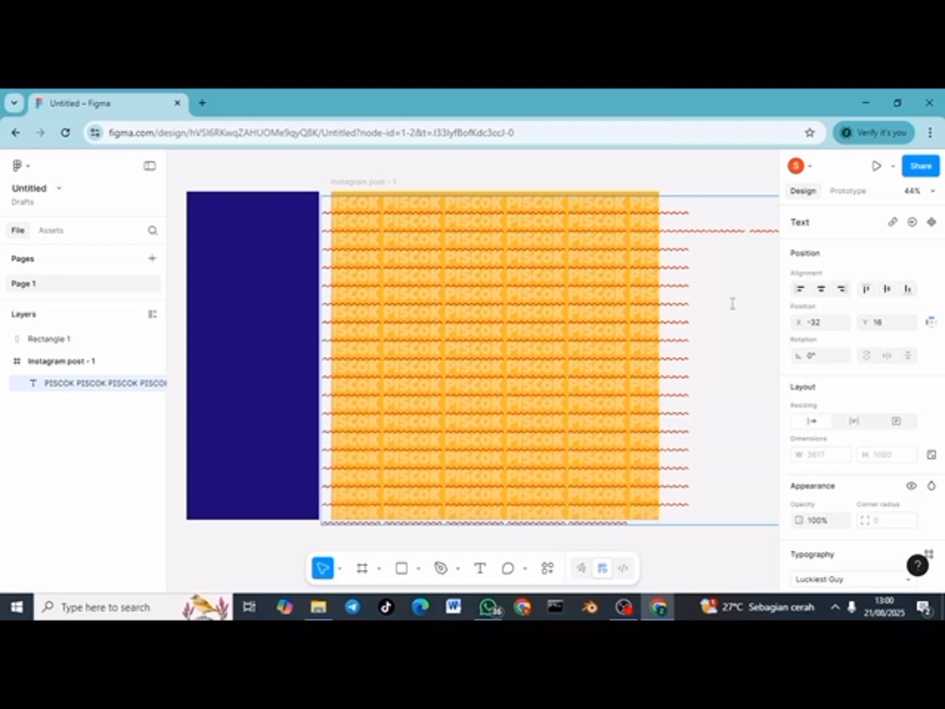
# Step: Move the navy rectangle onto the post's left side and darken it to 0E0250
pyautogui.moveTo(119, 363); pyautogui.dragTo(109, 407)
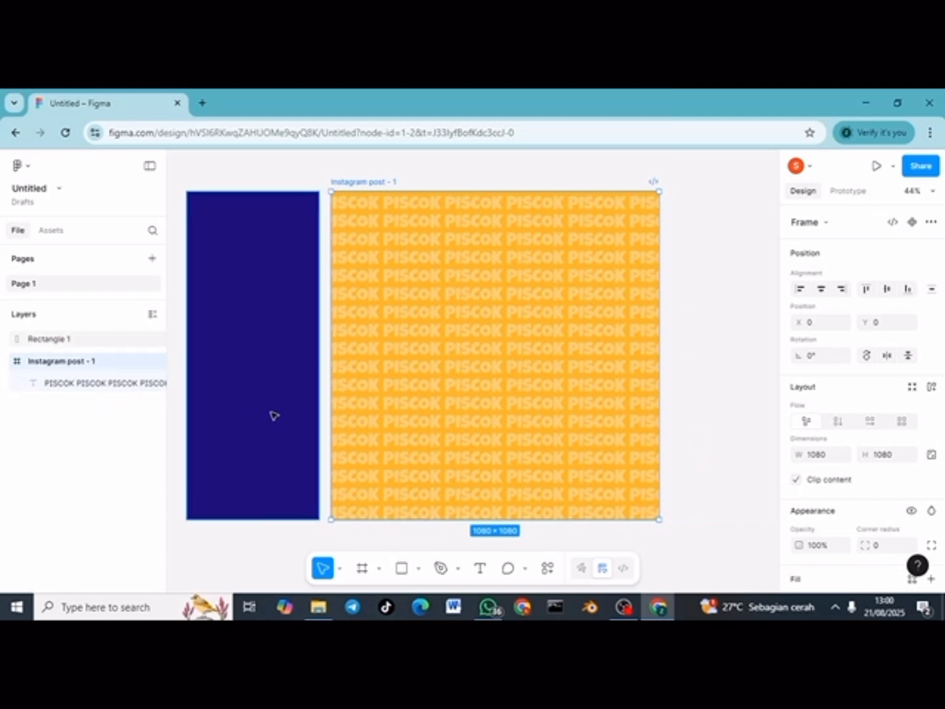
pyautogui.moveTo(275, 415); pyautogui.dragTo(414, 415)
pyautogui.click(798, 544)
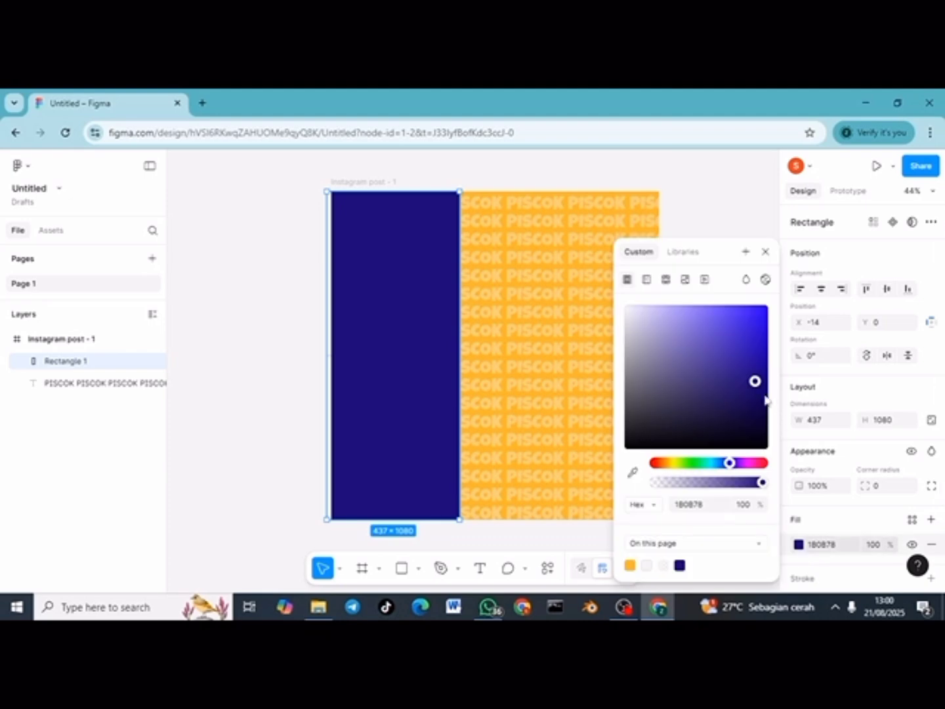
pyautogui.moveTo(756, 382); pyautogui.dragTo(763, 405)
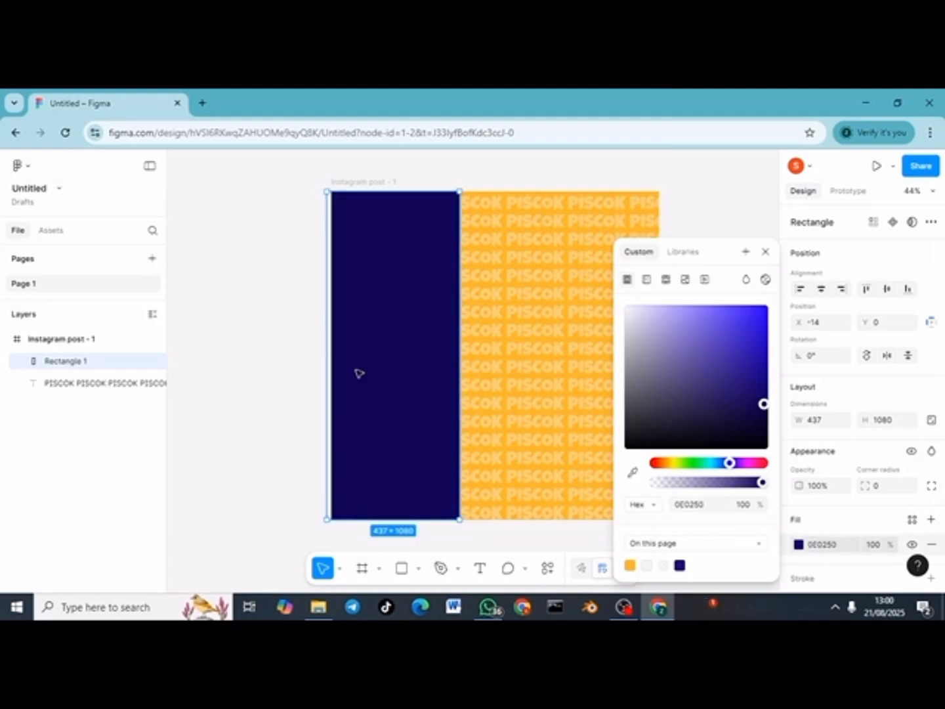
pyautogui.click(306, 368)
pyautogui.scroll(-2, 306, 369)
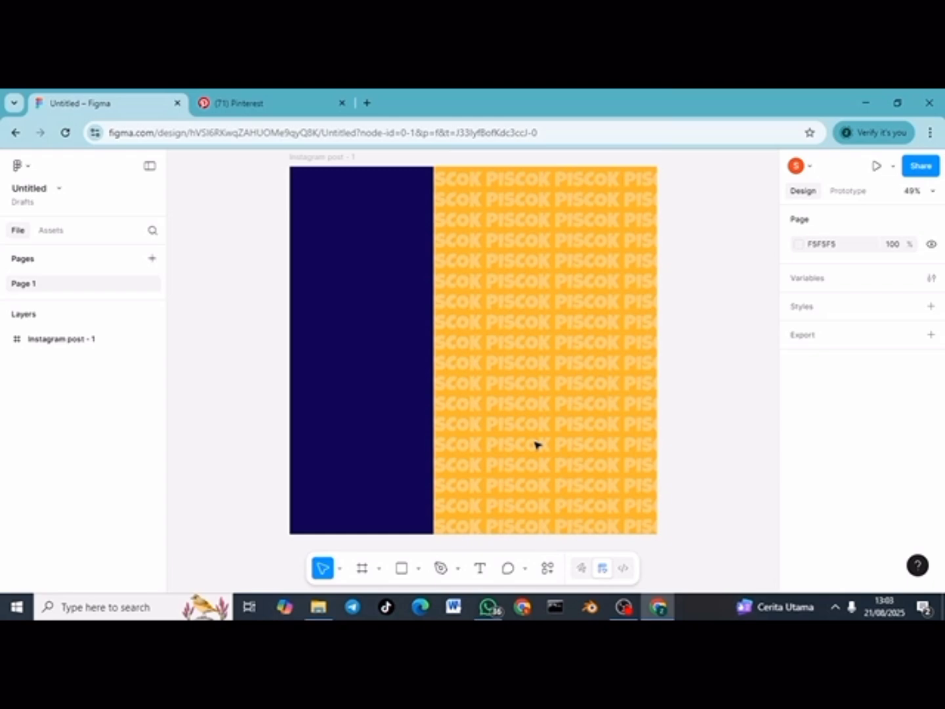
# Step: Paste the chocolate piscok plate photo into the post frame at its lower left
pyautogui.hotkey('ctrl', 'v')
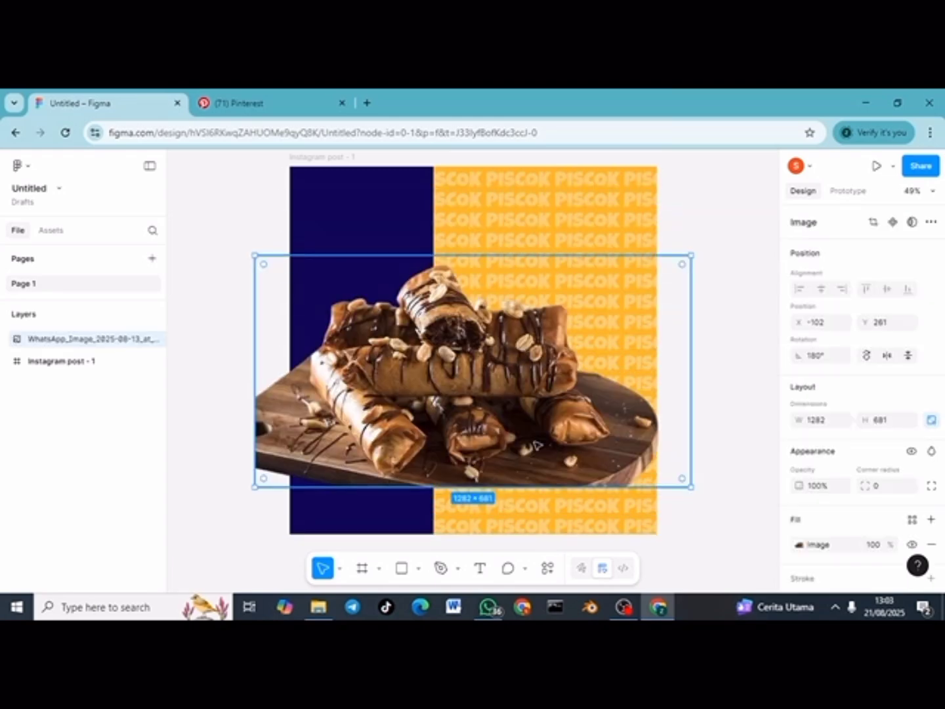
pyautogui.moveTo(460, 448)
pyautogui.mouseDown()
pyautogui.moveTo(444, 466)
pyautogui.moveTo(452, 457)
pyautogui.mouseUp()
pyautogui.scroll(-1, 446, 466)
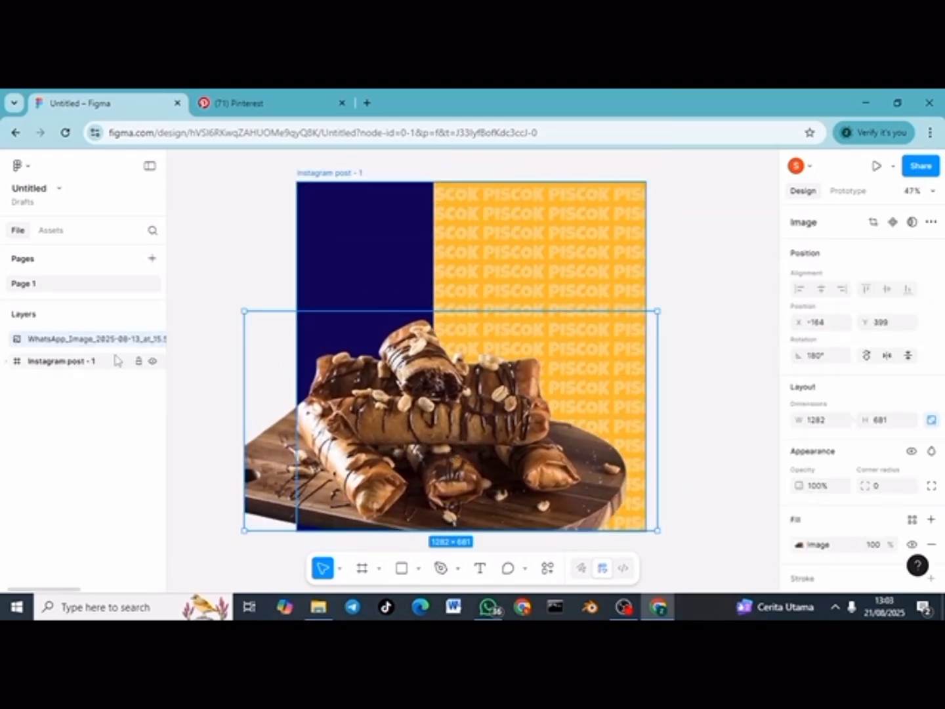
pyautogui.click(197, 361)
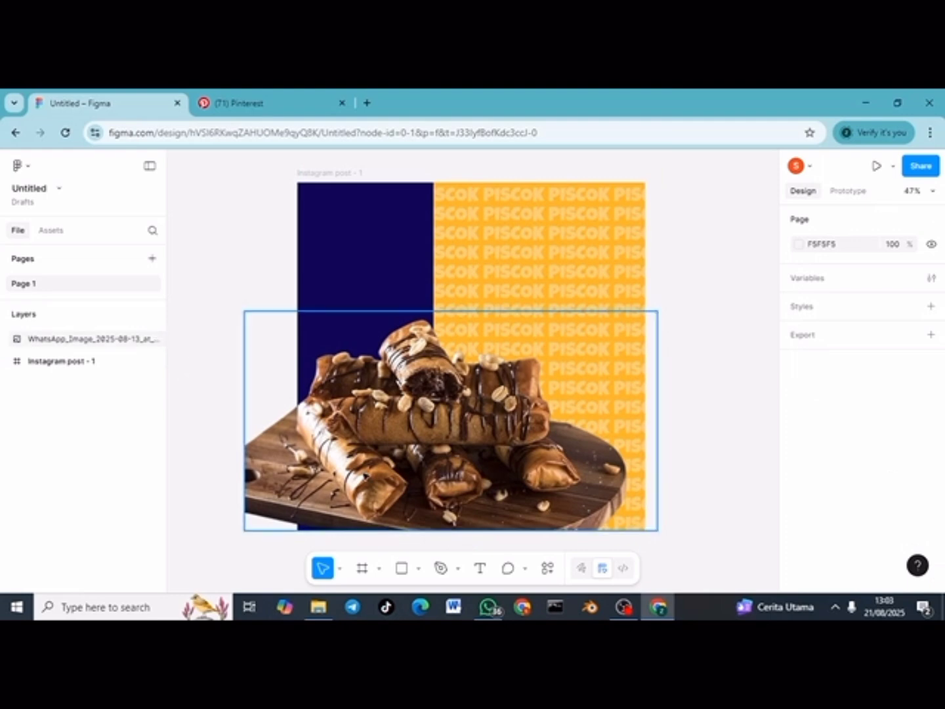
pyautogui.moveTo(364, 473); pyautogui.dragTo(484, 388)
pyautogui.scroll(-3, 179, 381)
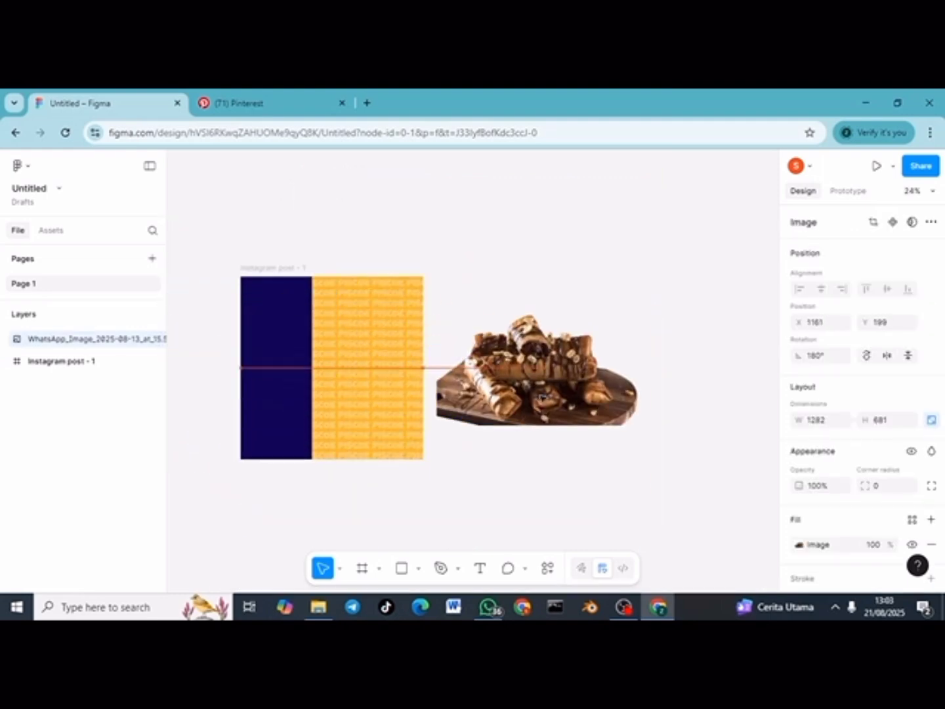
pyautogui.click(514, 473)
pyautogui.click(95, 361)
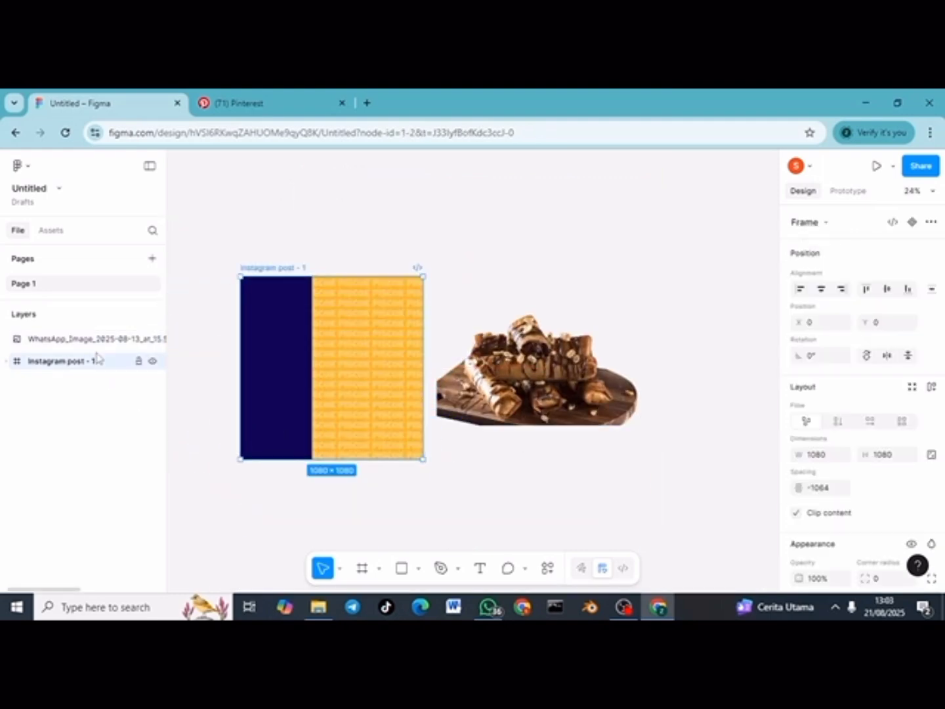
pyautogui.doubleClick(358, 314)
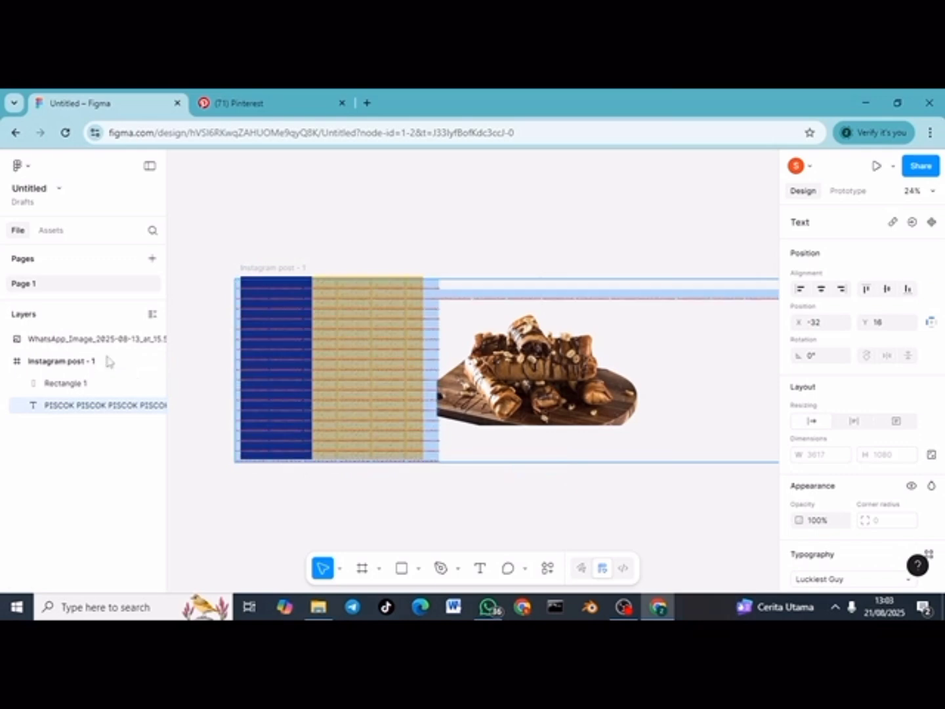
pyautogui.moveTo(99, 344); pyautogui.dragTo(99, 374)
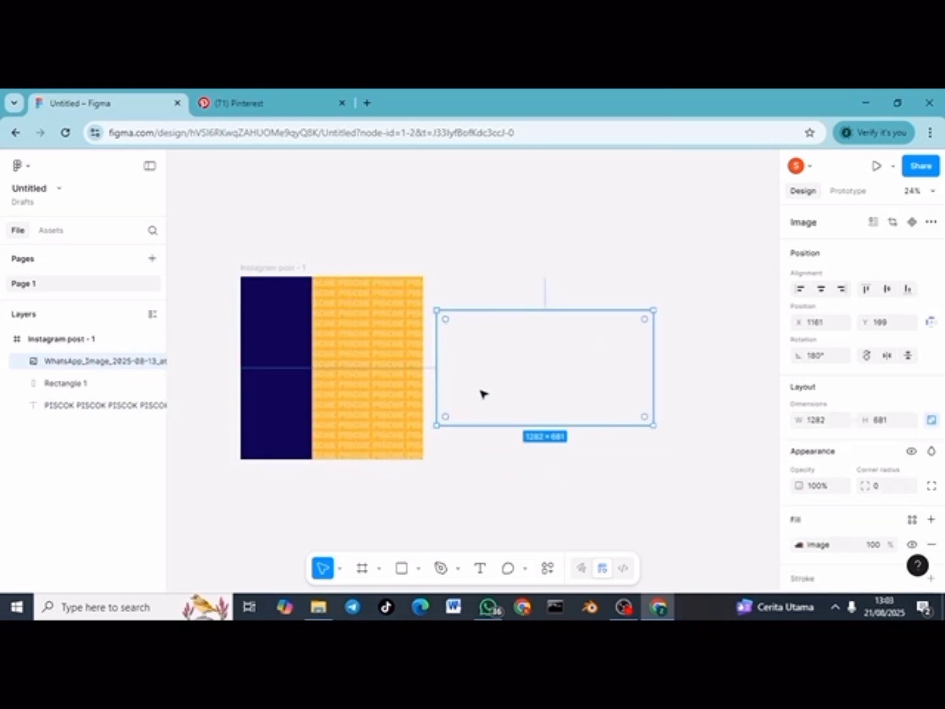
pyautogui.moveTo(482, 393); pyautogui.dragTo(257, 455)
# Step: Lighten the navy panel's fill slightly to 13085B
pyautogui.click(305, 312)
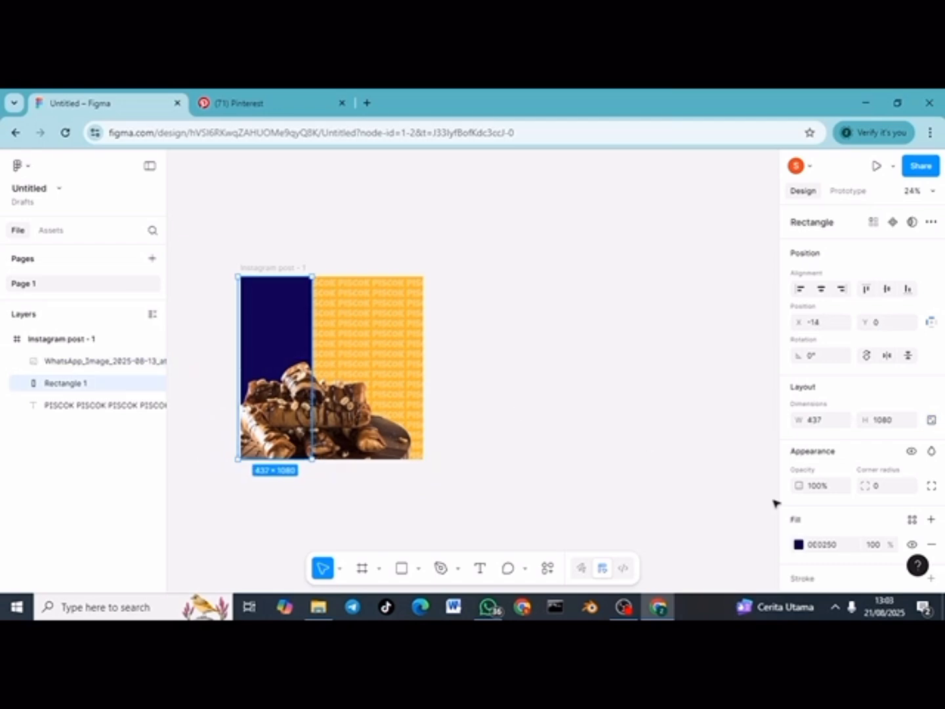
pyautogui.click(799, 544)
pyautogui.moveTo(764, 409)
pyautogui.mouseDown()
pyautogui.moveTo(754, 401)
pyautogui.moveTo(761, 391)
pyautogui.moveTo(760, 408)
pyautogui.mouseUp()
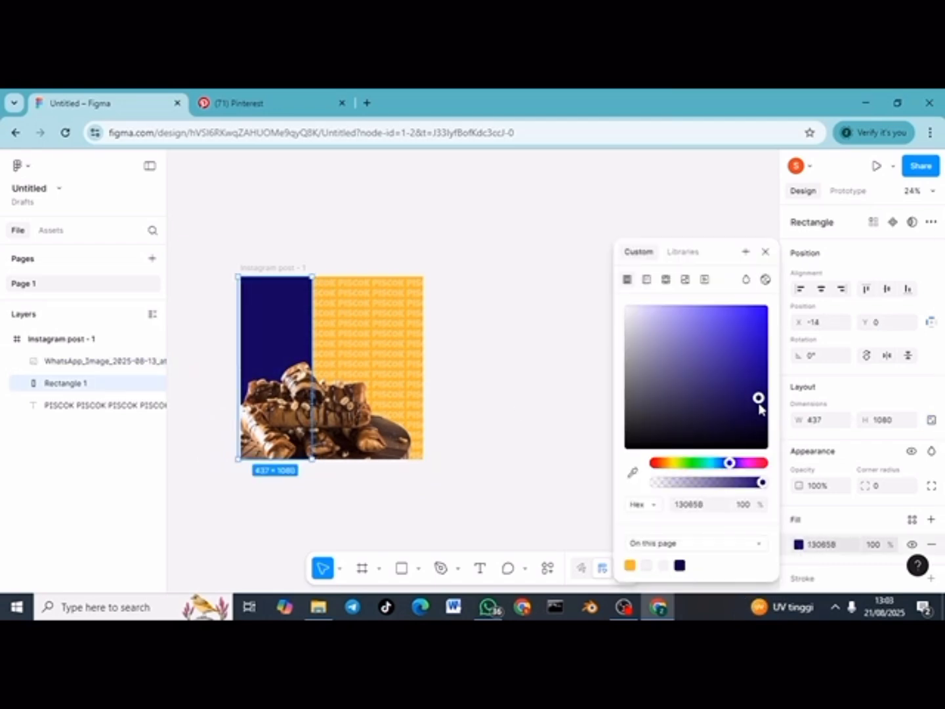
pyautogui.click(529, 372)
pyautogui.scroll(2, 518, 371)
pyautogui.hscroll(-3, 518, 371)
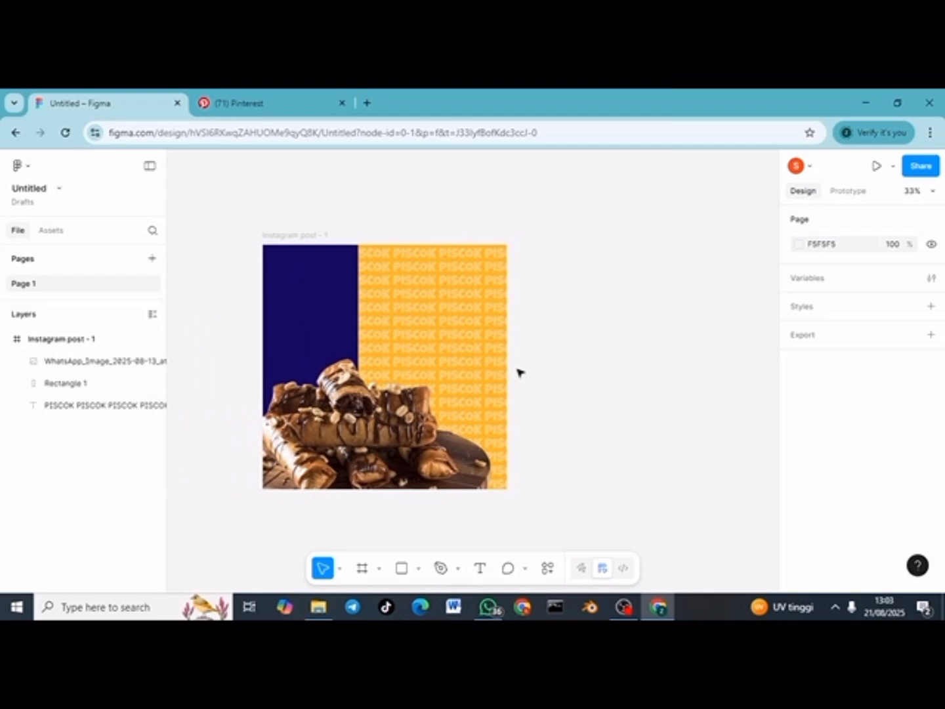
# Step: Lock the PISCOK text pattern layer against accidental edits
pyautogui.click(436, 326)
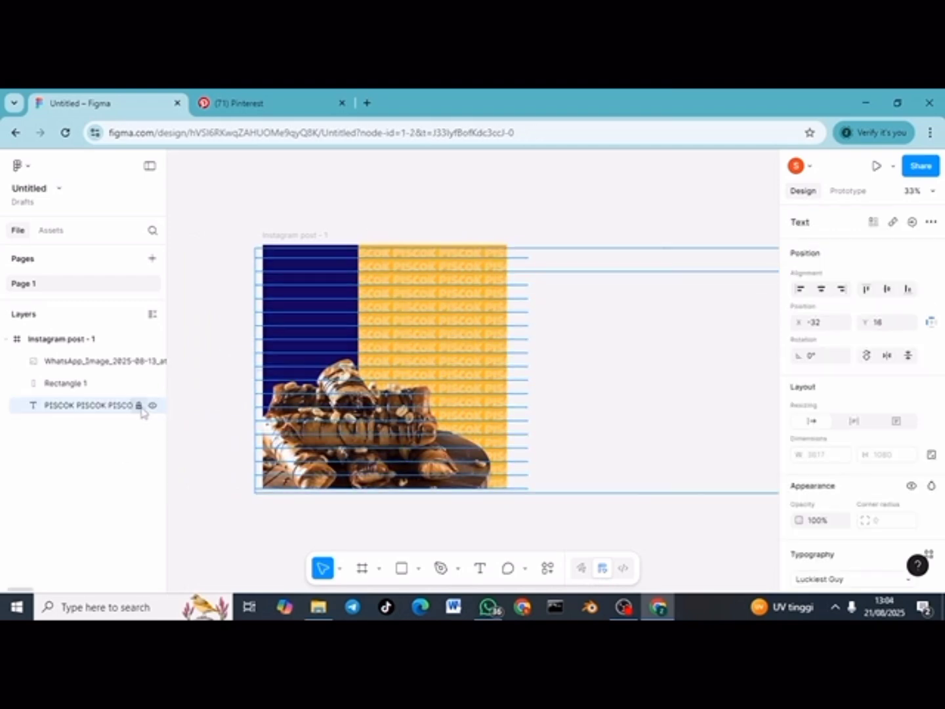
pyautogui.click(314, 205)
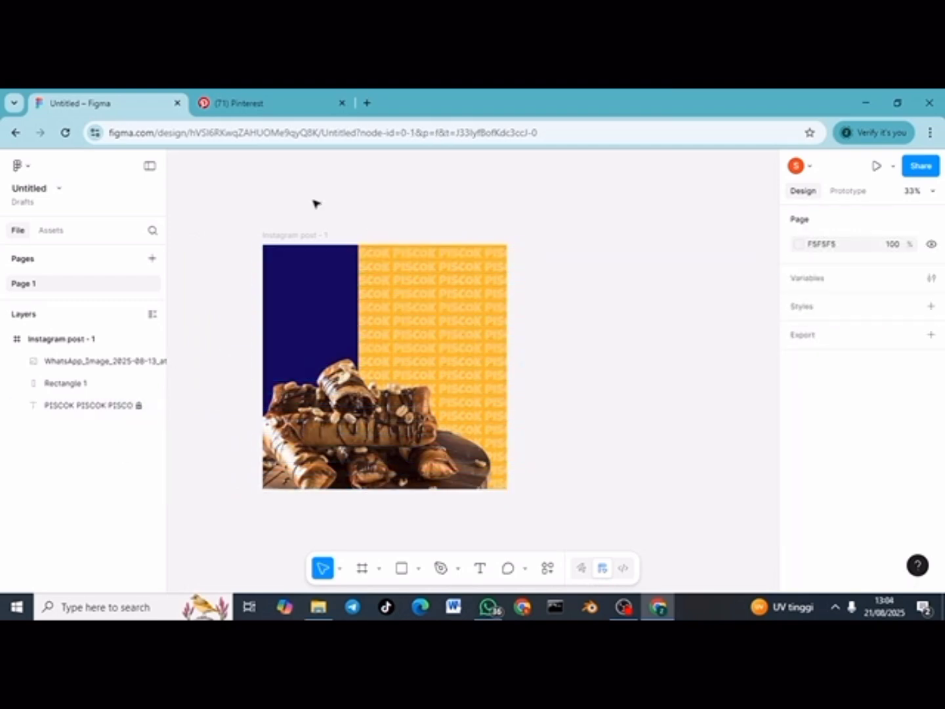
pyautogui.click(476, 570)
# Step: Add a 'PisCok' title on the navy panel in the Moul font at size 155
pyautogui.click(291, 280)
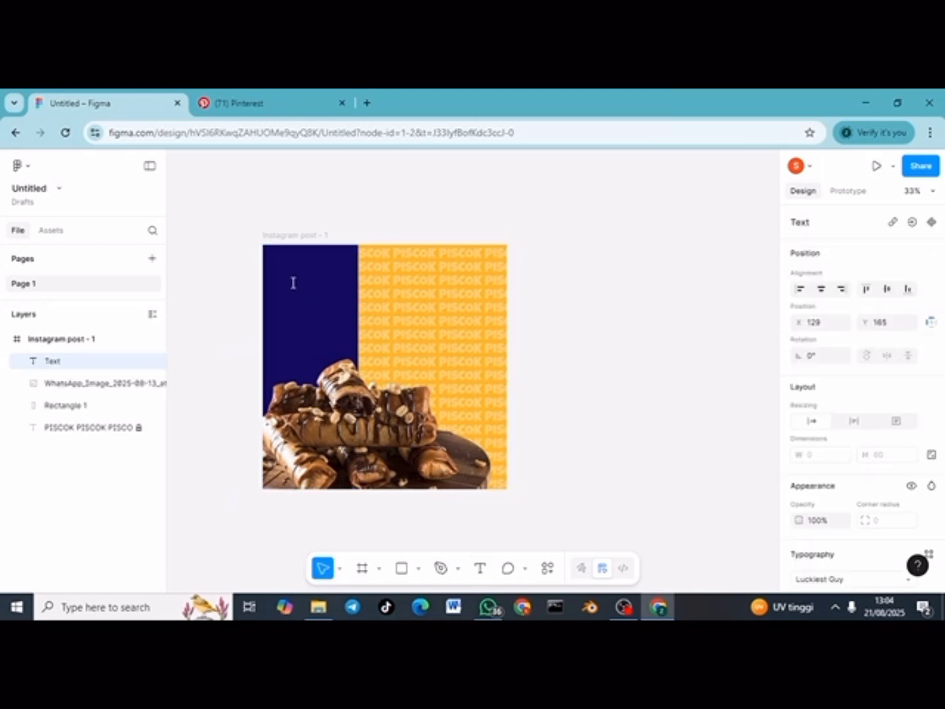
pyautogui.write('PisCOK')
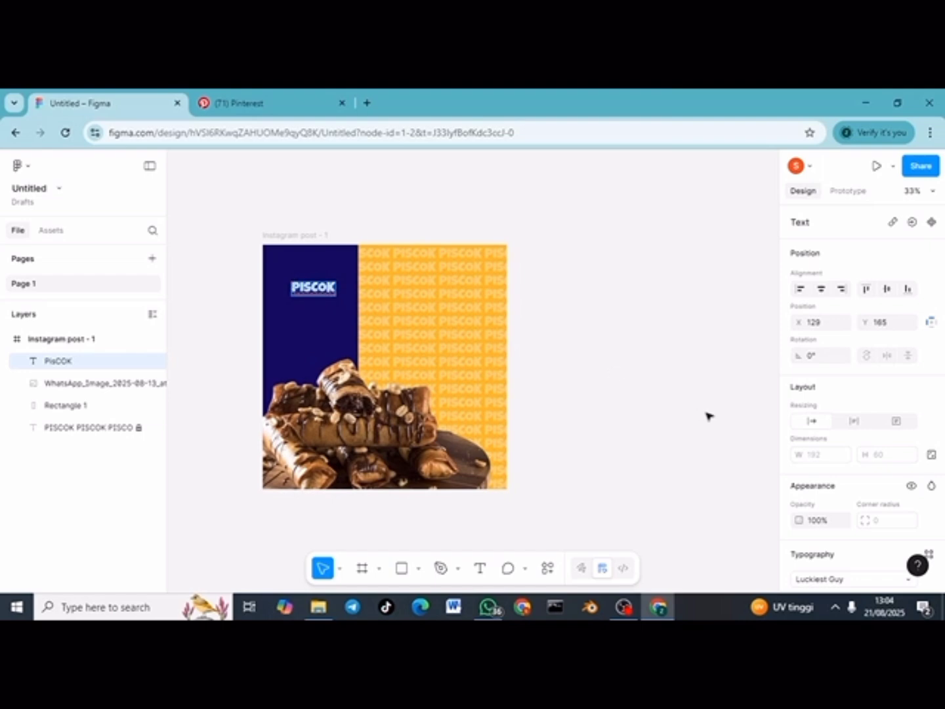
pyautogui.scroll(-3, 857, 511)
pyautogui.click(871, 430)
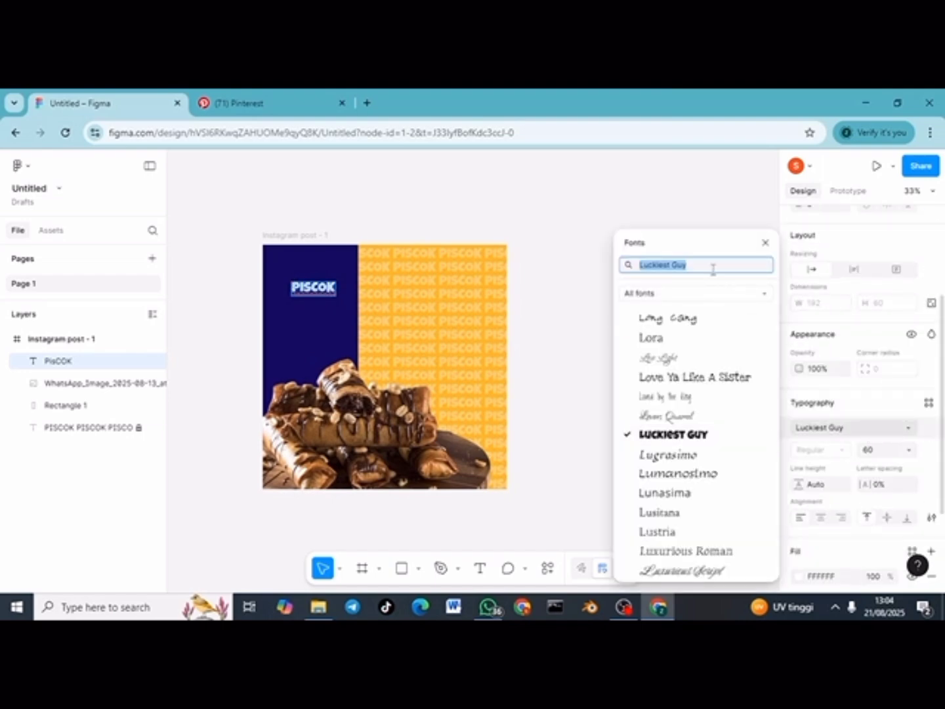
pyautogui.write('moul')
pyautogui.click(719, 294)
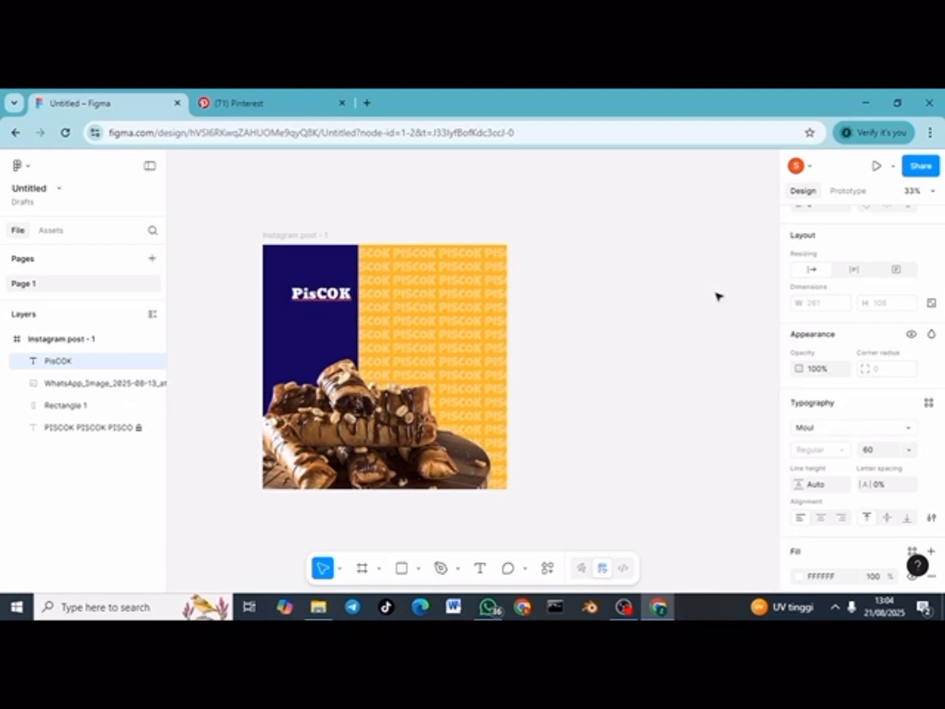
pyautogui.doubleClick(339, 295)
pyautogui.press('BackSpace')
pyautogui.press('BackSpace')
pyautogui.write('ok')
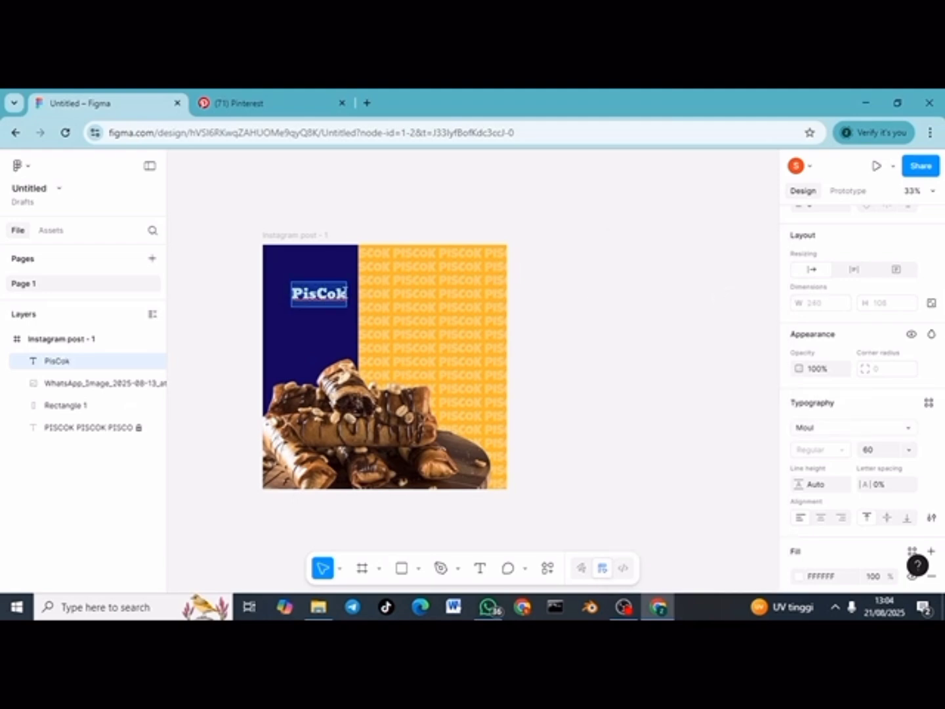
pyautogui.scroll(-2, 879, 407)
pyautogui.click(880, 393)
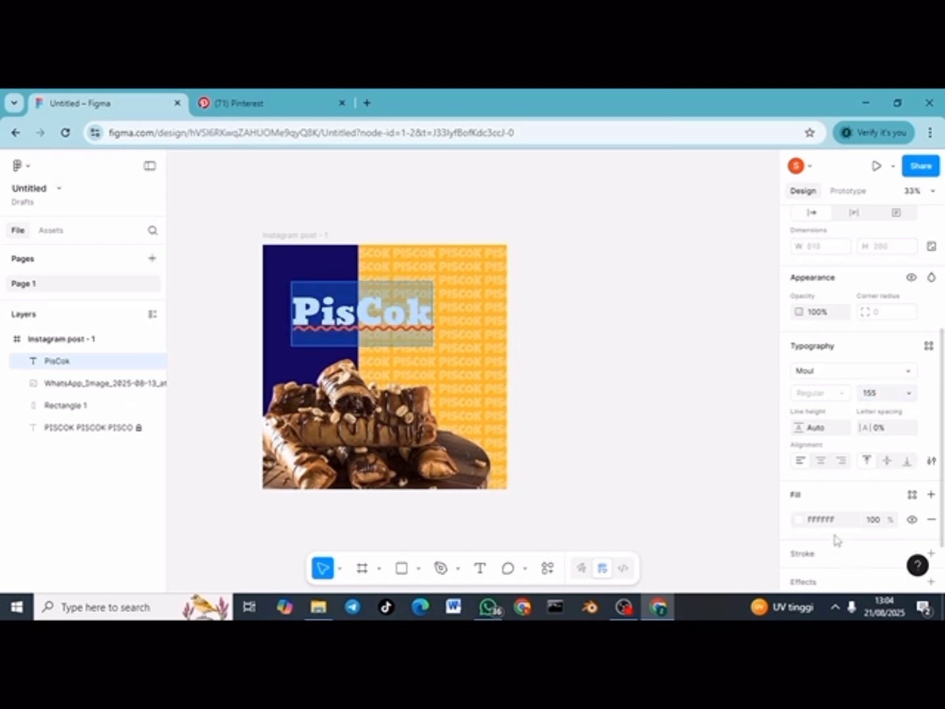
# Step: Colour the title navy with a 10-weight E6CC93 outline and move it to the top-left
pyautogui.scroll(-2, 814, 492)
pyautogui.click(799, 452)
pyautogui.click(647, 563)
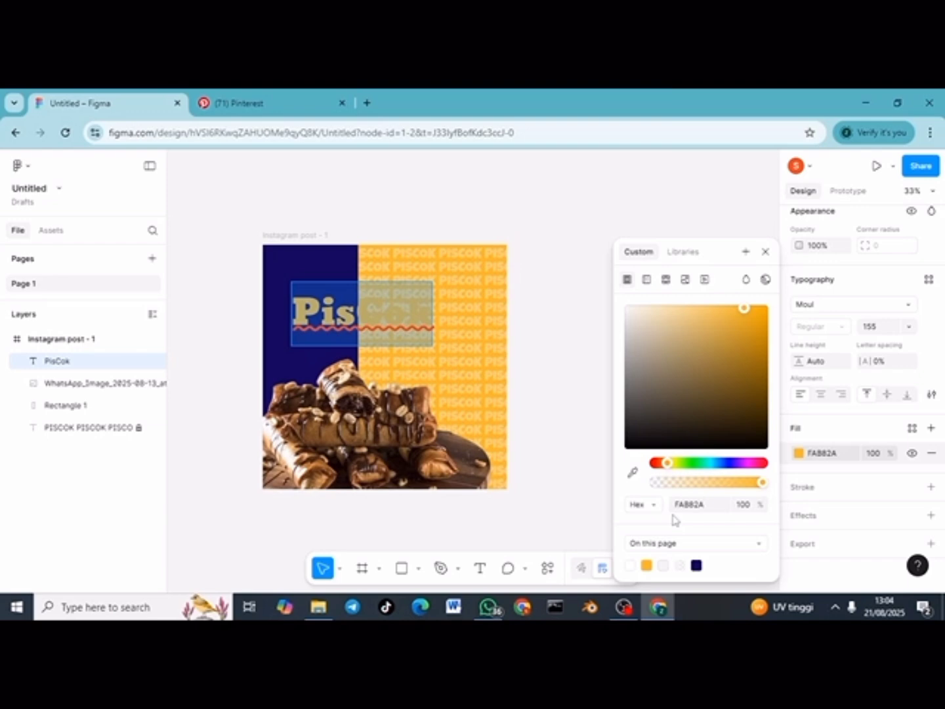
pyautogui.click(695, 565)
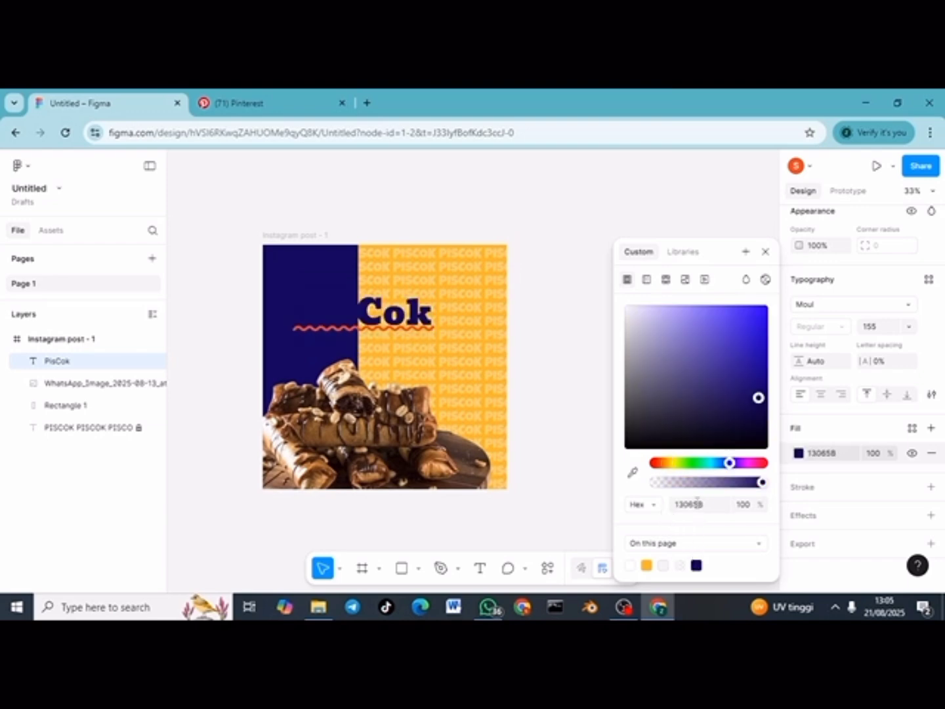
pyautogui.click(816, 492)
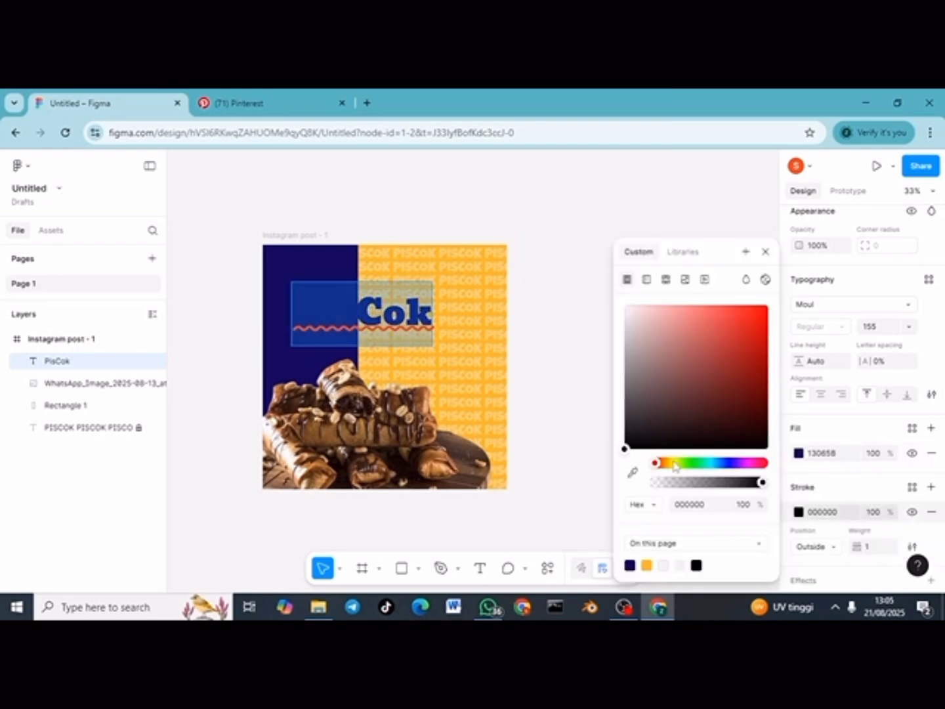
pyautogui.click(647, 564)
pyautogui.click(676, 319)
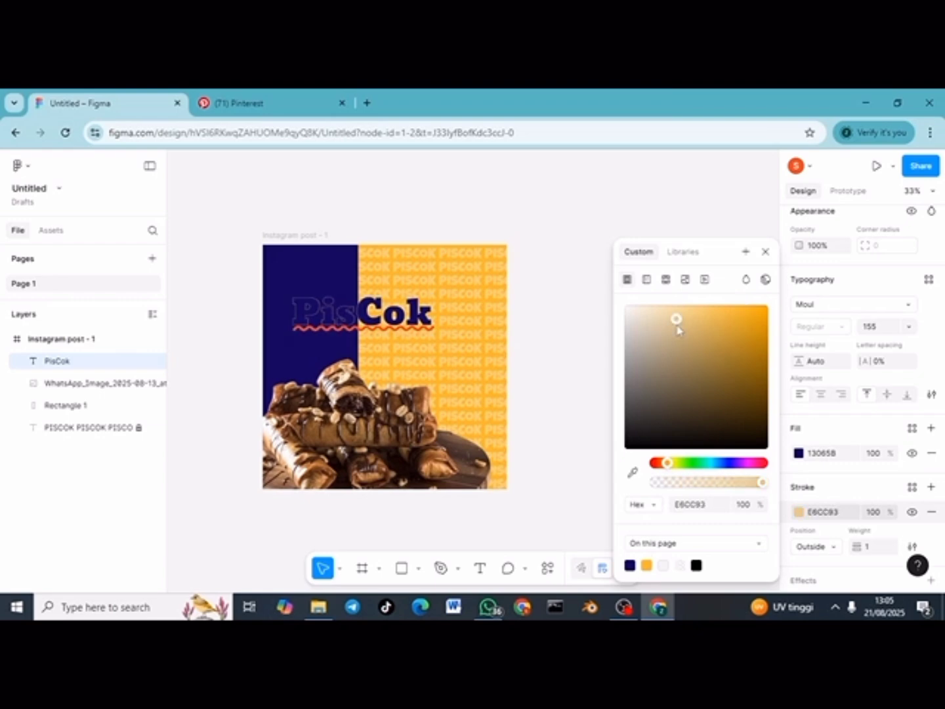
pyautogui.click(885, 543)
pyautogui.write('10')
pyautogui.press('Return')
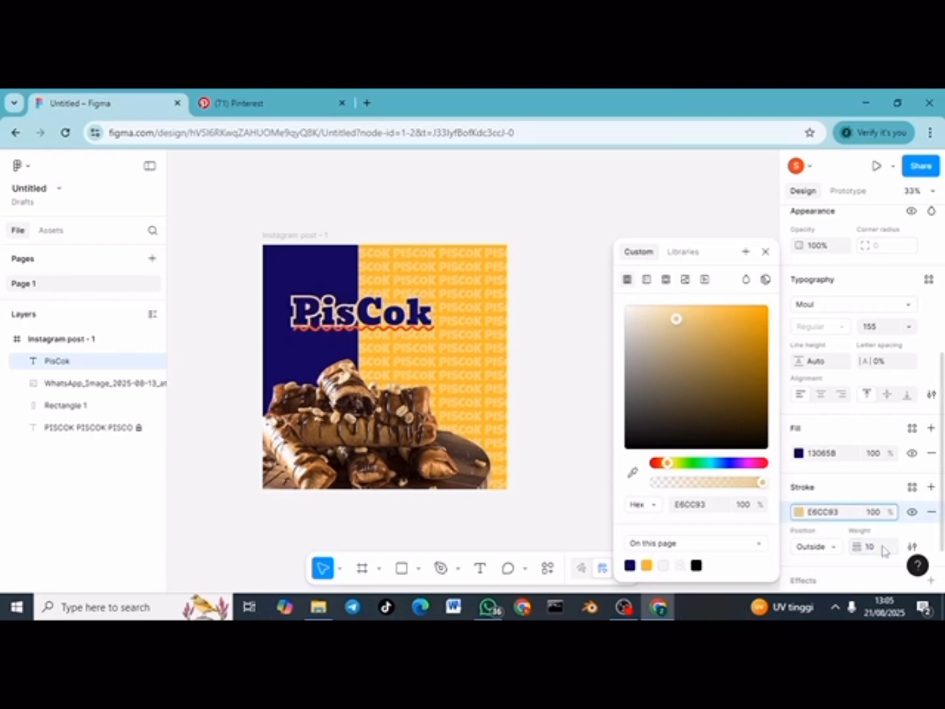
pyautogui.moveTo(407, 319); pyautogui.dragTo(394, 286)
# Step: Add the text 'Lumer dan Nikmat' on the orange half of the post
pyautogui.press('t')
pyautogui.click(369, 315)
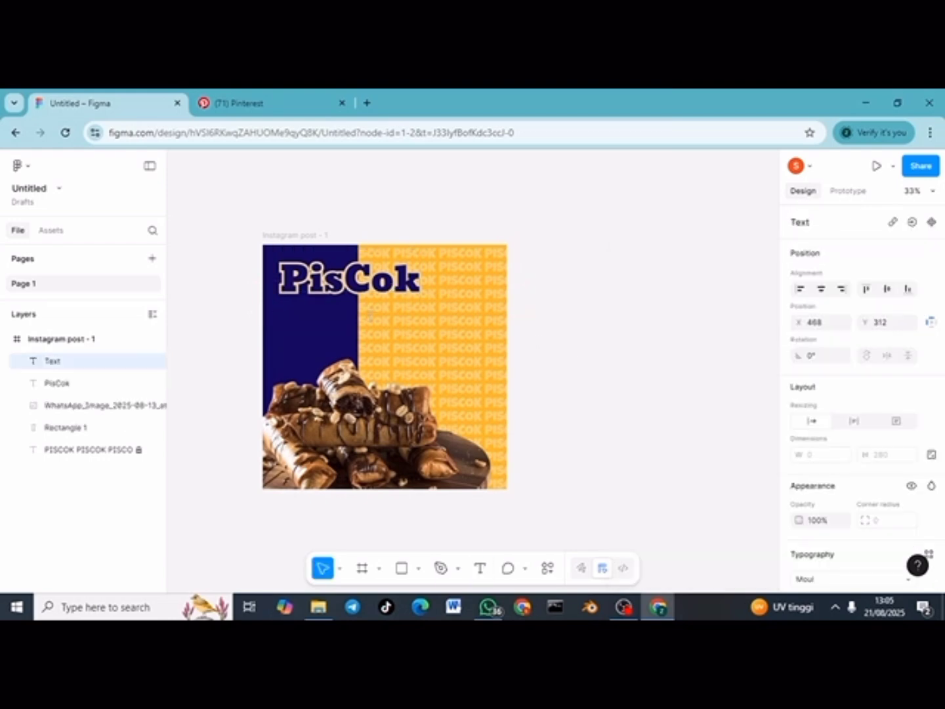
pyautogui.write('Lumer d')
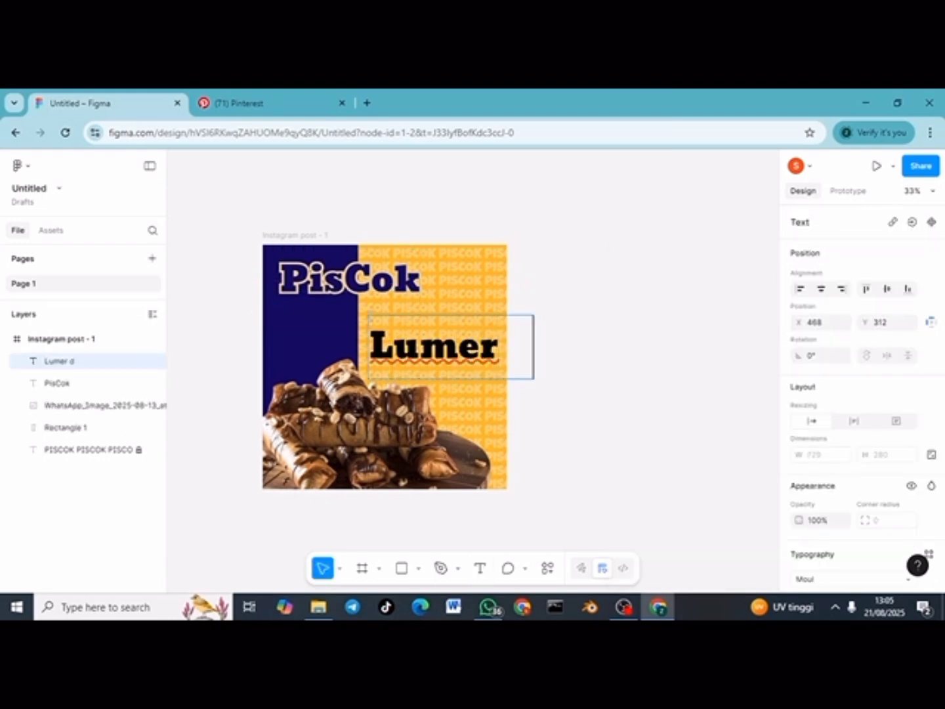
pyautogui.write('an Nikmat')
pyautogui.hotkey('ctrl', 'a')
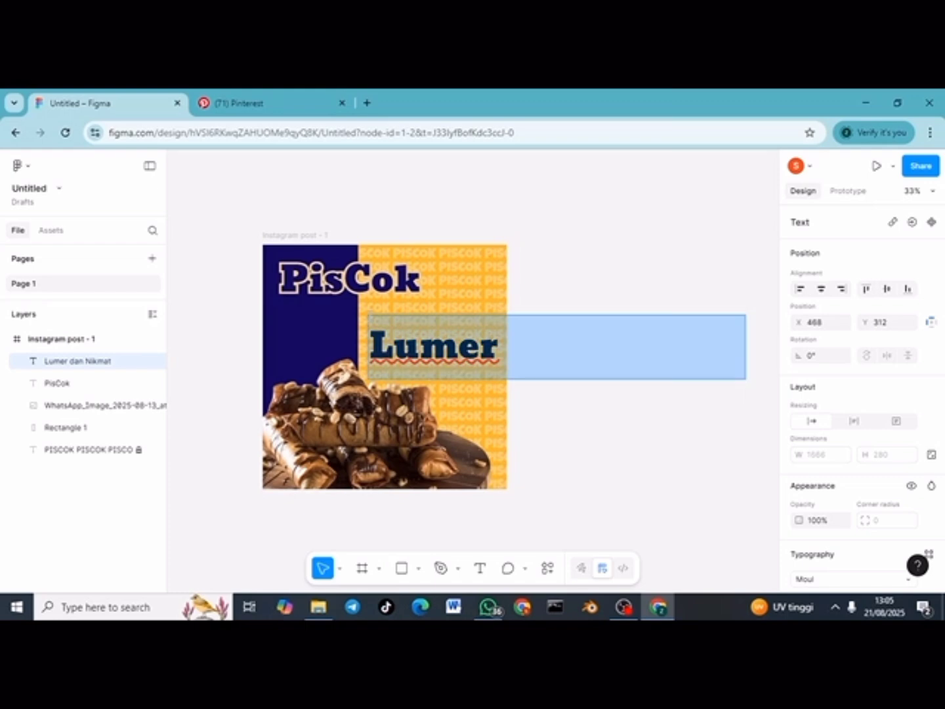
# Step: Set the tagline to Mouse Memoirs at font size 89
pyautogui.scroll(-2, 845, 484)
pyautogui.click(886, 479)
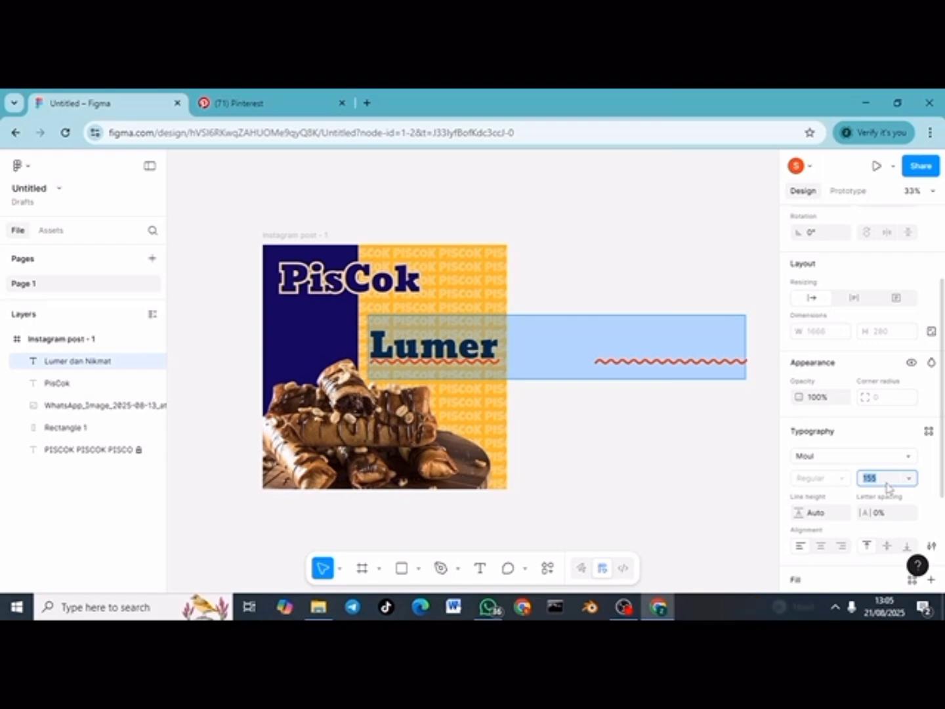
pyautogui.write('89')
pyautogui.press('Return')
pyautogui.click(855, 461)
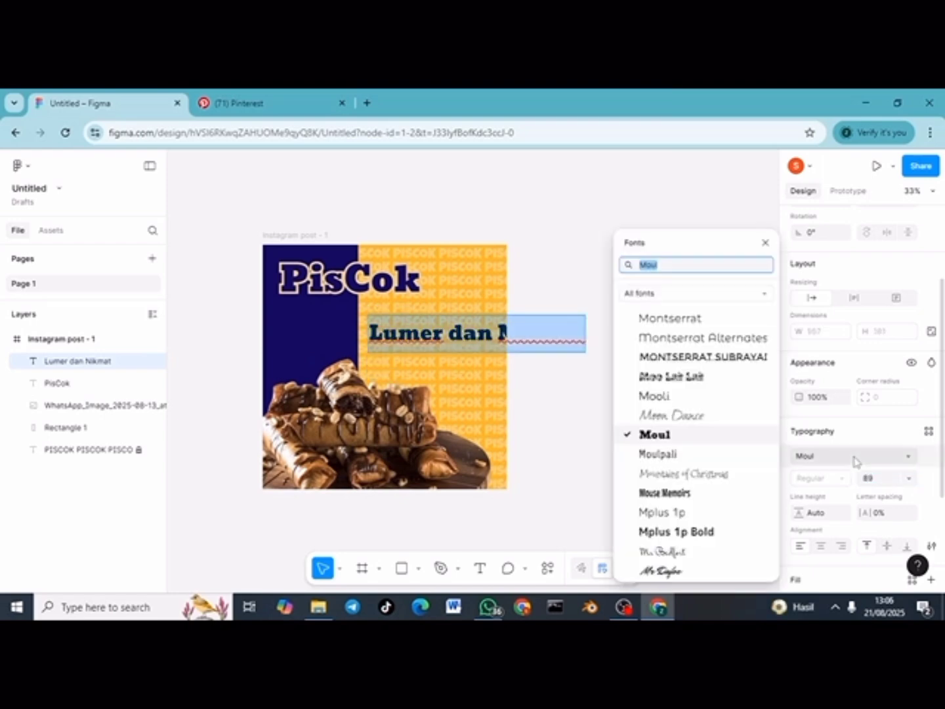
pyautogui.write('moul')
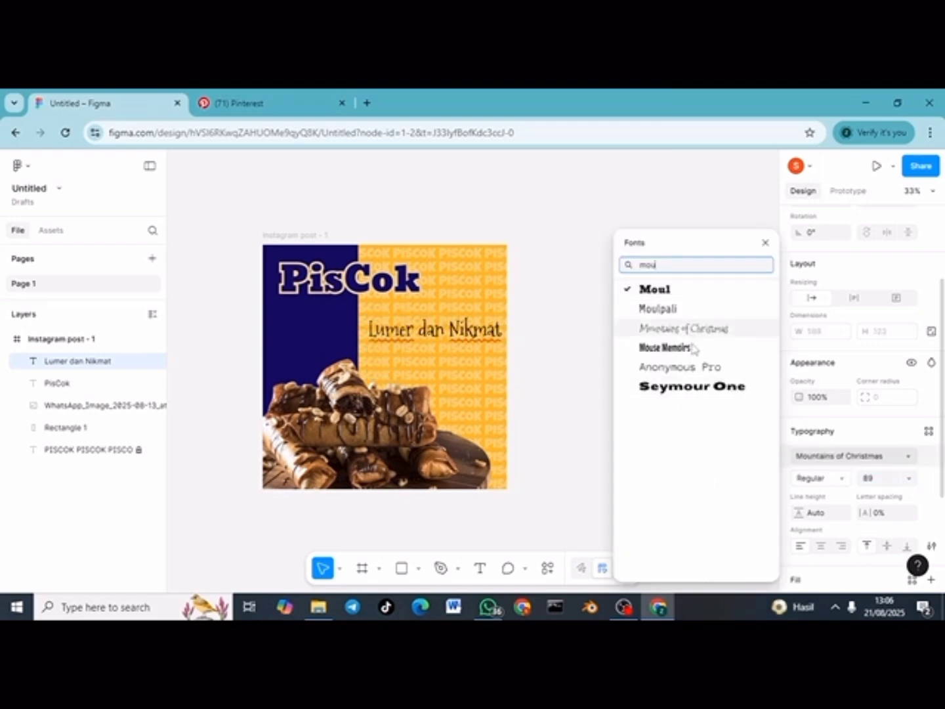
pyautogui.click(699, 348)
# Step: Fill the tagline navy and move it just under the PisCok title
pyautogui.scroll(-2, 819, 530)
pyautogui.scroll(-1, 802, 545)
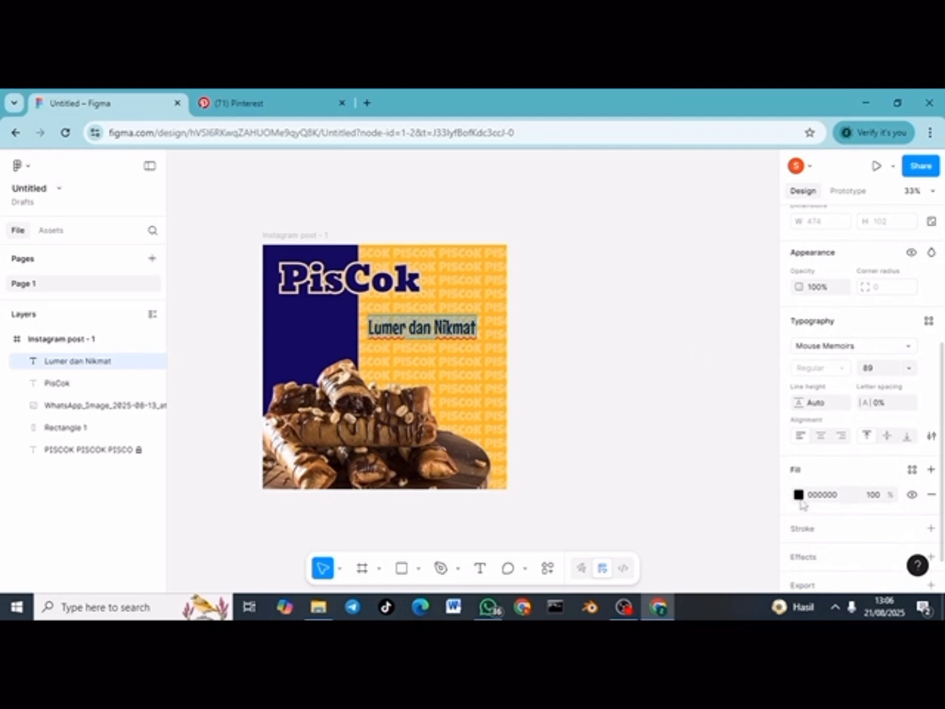
pyautogui.click(798, 494)
pyautogui.click(634, 559)
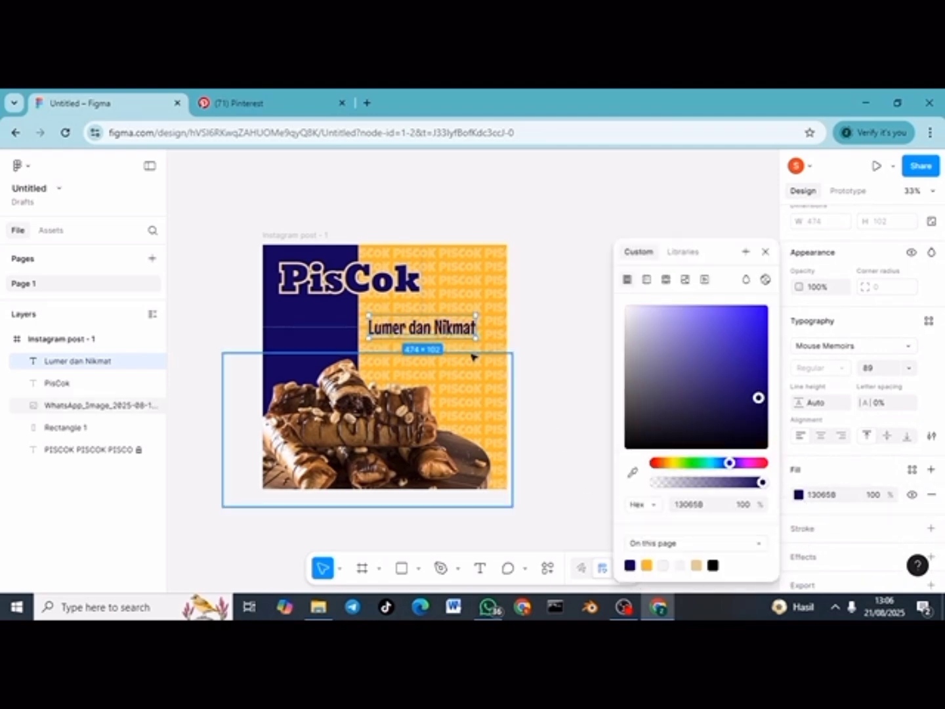
pyautogui.moveTo(452, 332); pyautogui.dragTo(447, 309)
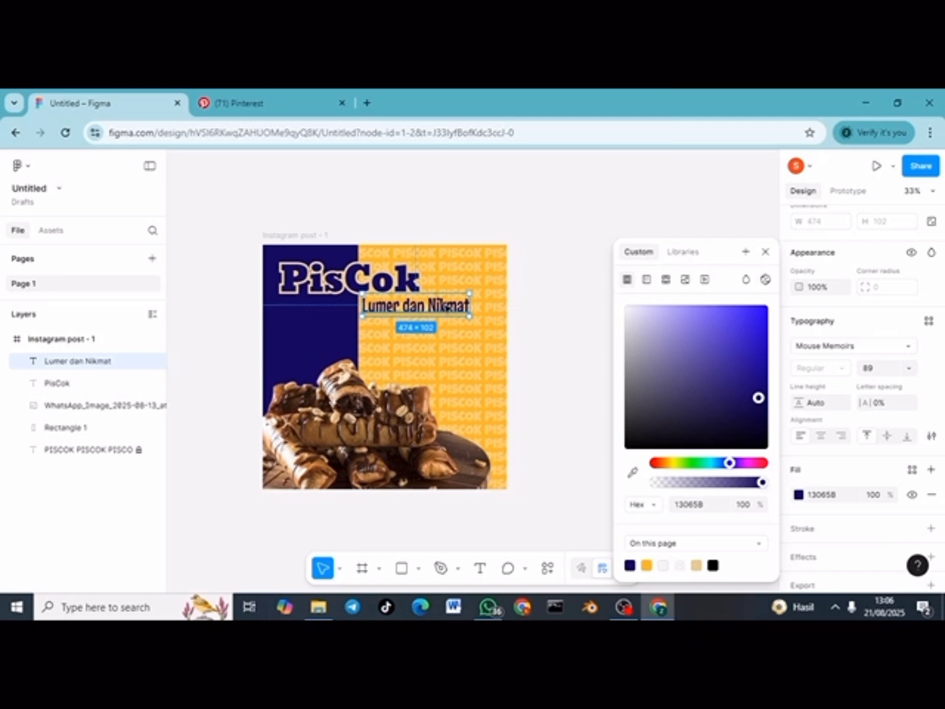
pyautogui.click(538, 341)
# Step: Draw a circle on the orange half and fill it bright orange FFAE00
pyautogui.press('o')
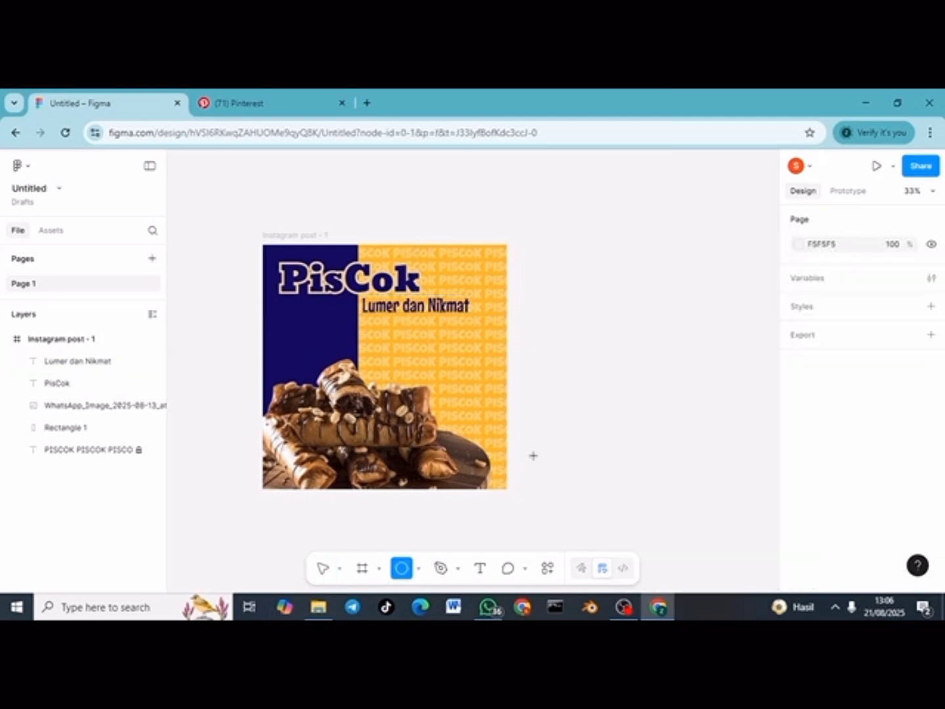
pyautogui.click(419, 570)
pyautogui.click(465, 488)
pyautogui.moveTo(437, 335); pyautogui.dragTo(494, 395)
pyautogui.click(798, 544)
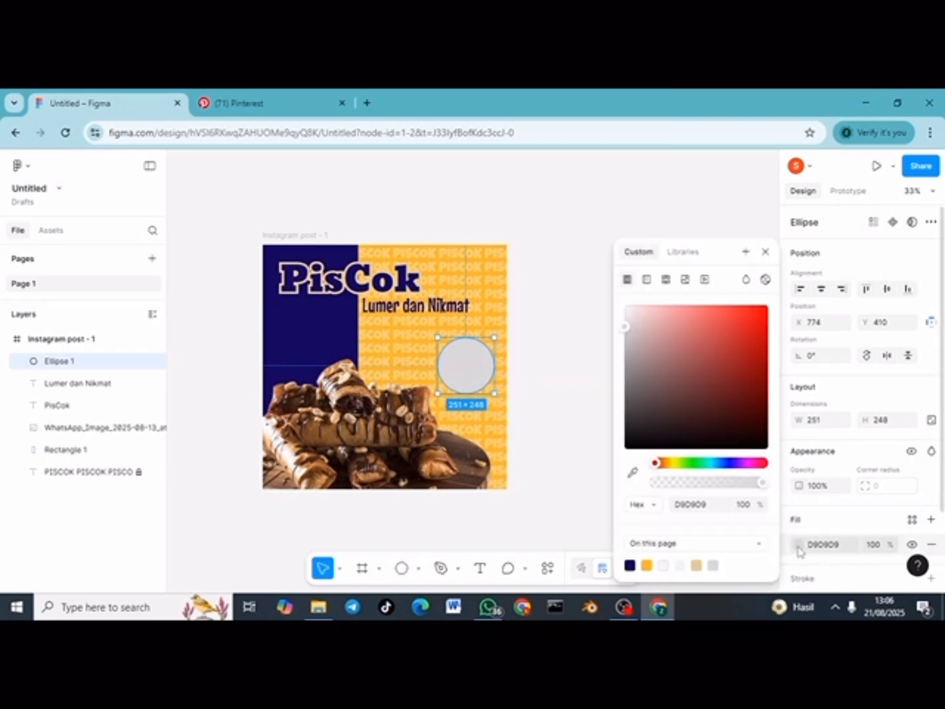
pyautogui.click(646, 564)
pyautogui.moveTo(746, 317); pyautogui.dragTo(776, 308)
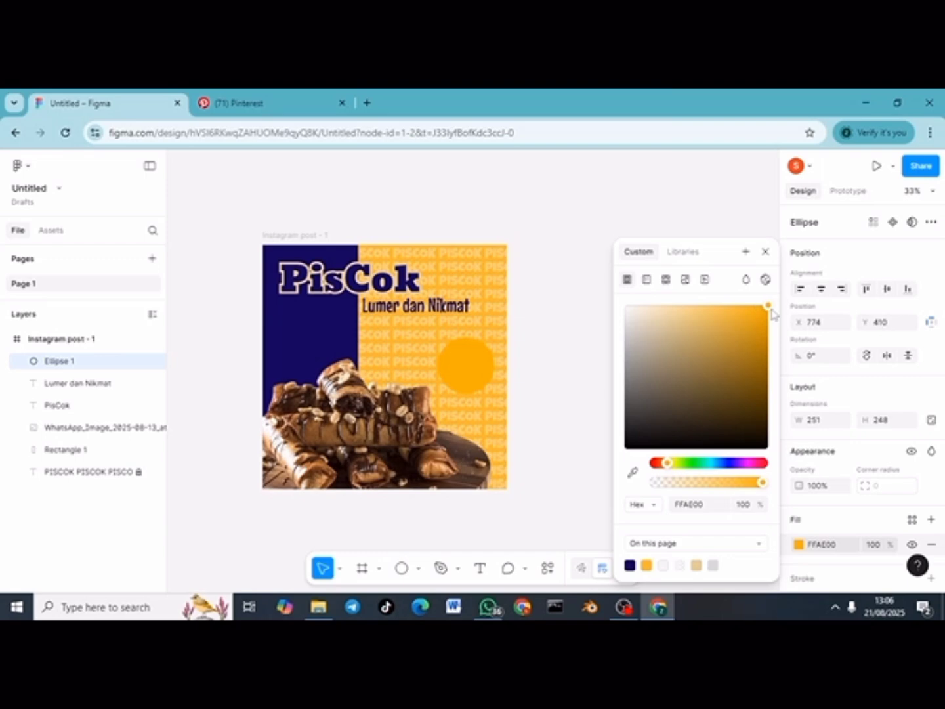
# Step: Duplicate the circle, bring the orange one to front, and turn the copy red FF0000
pyautogui.moveTo(477, 380); pyautogui.dragTo(533, 326)
pyautogui.click(460, 370)
pyautogui.rightClick(459, 370)
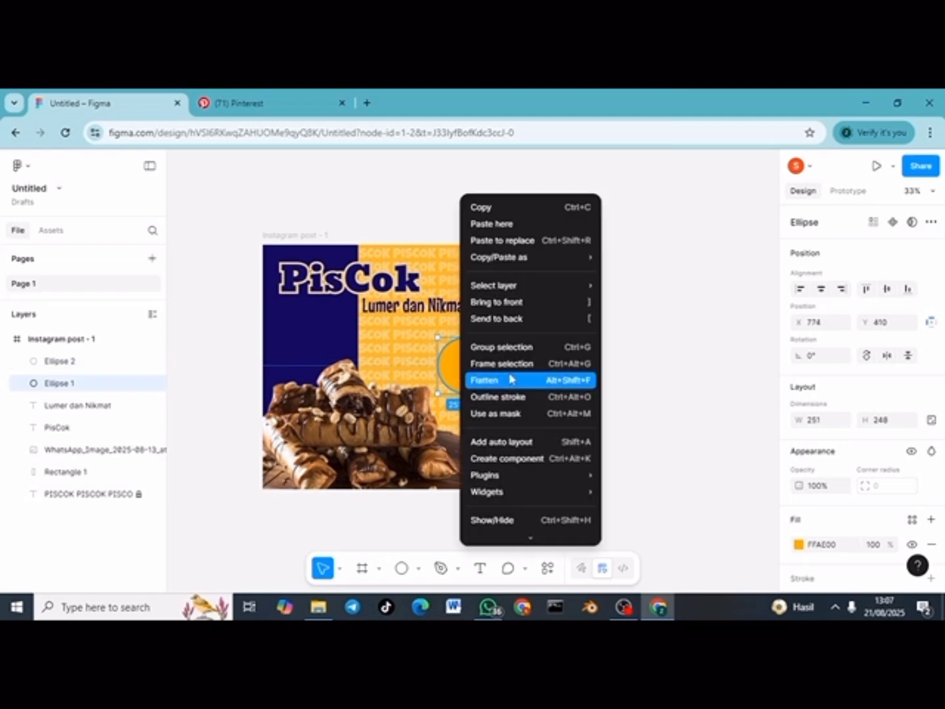
pyautogui.click(521, 303)
pyautogui.click(506, 363)
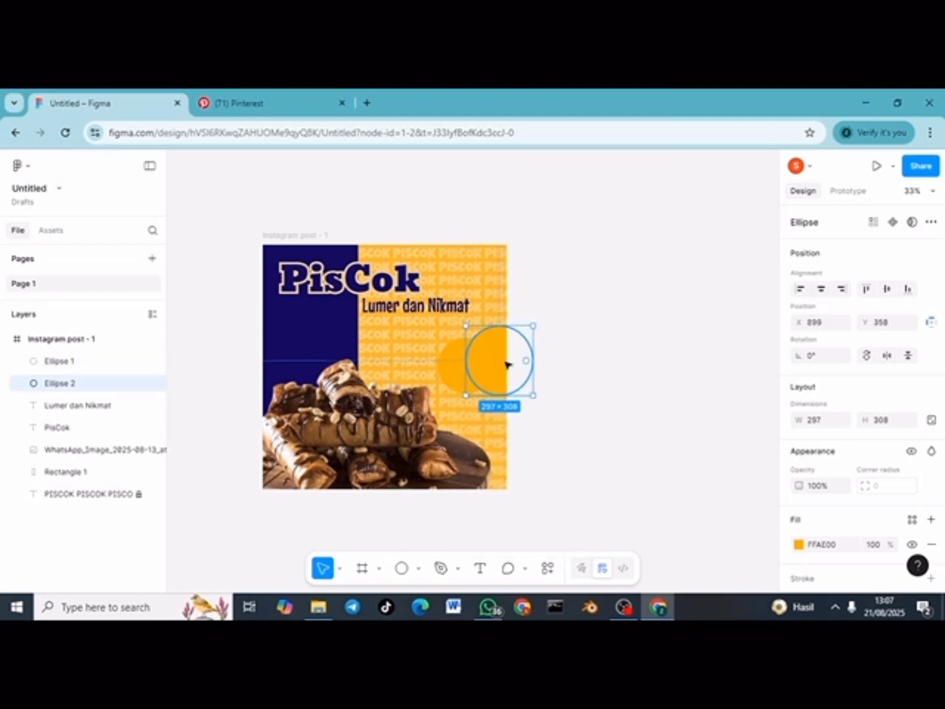
pyautogui.click(799, 545)
pyautogui.click(654, 463)
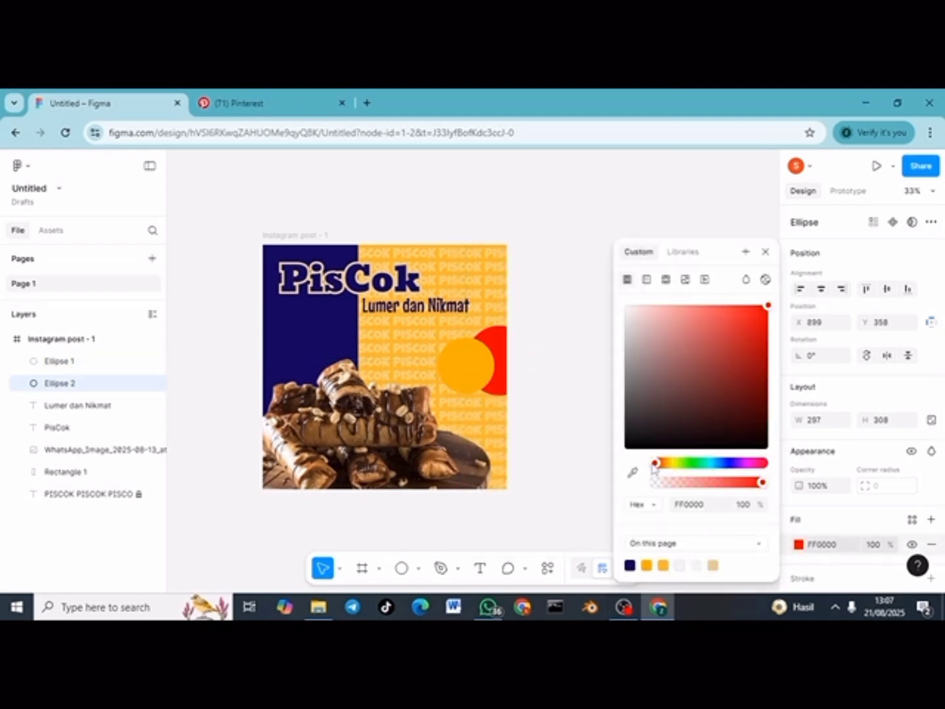
pyautogui.click(616, 393)
# Step: Resize and position the red circle so it rings the orange one
pyautogui.moveTo(499, 351); pyautogui.dragTo(464, 357)
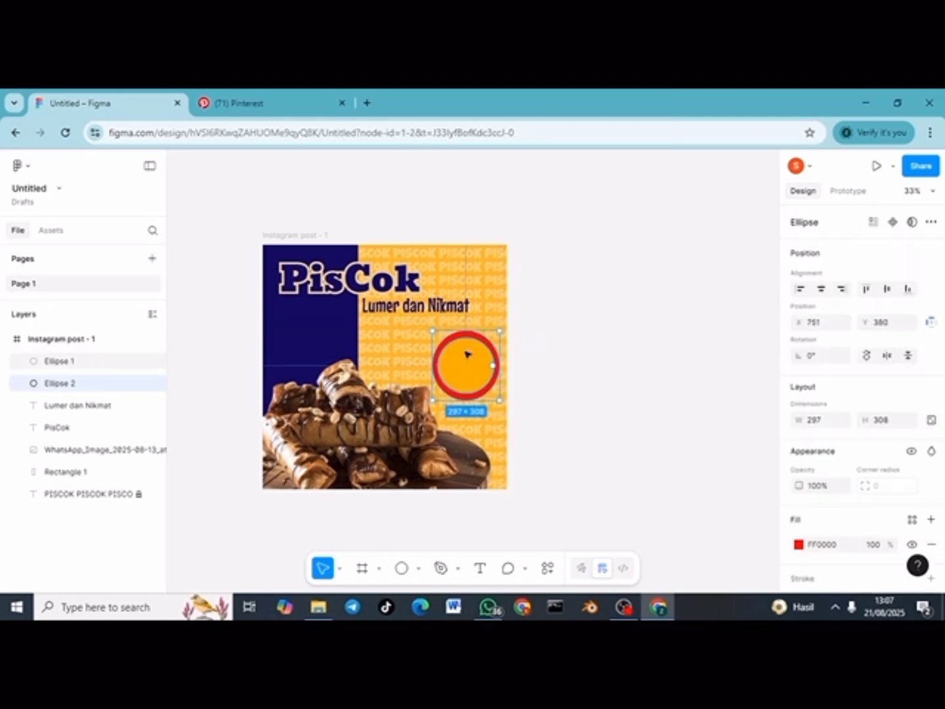
pyautogui.scroll(2, 485, 355)
pyautogui.scroll(-2, 820, 523)
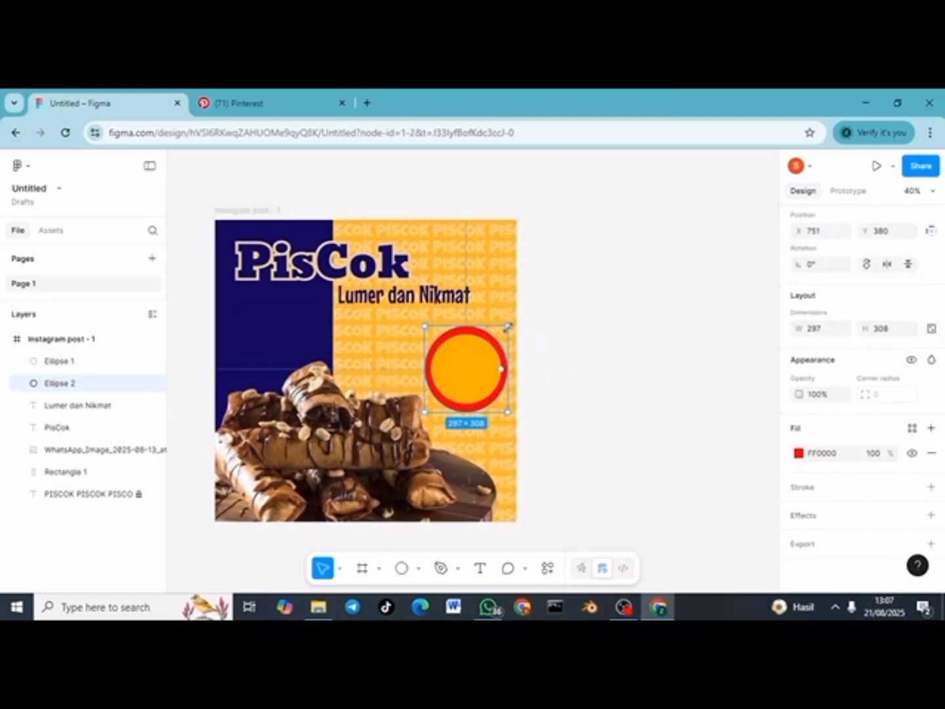
pyautogui.moveTo(507, 325); pyautogui.dragTo(506, 328)
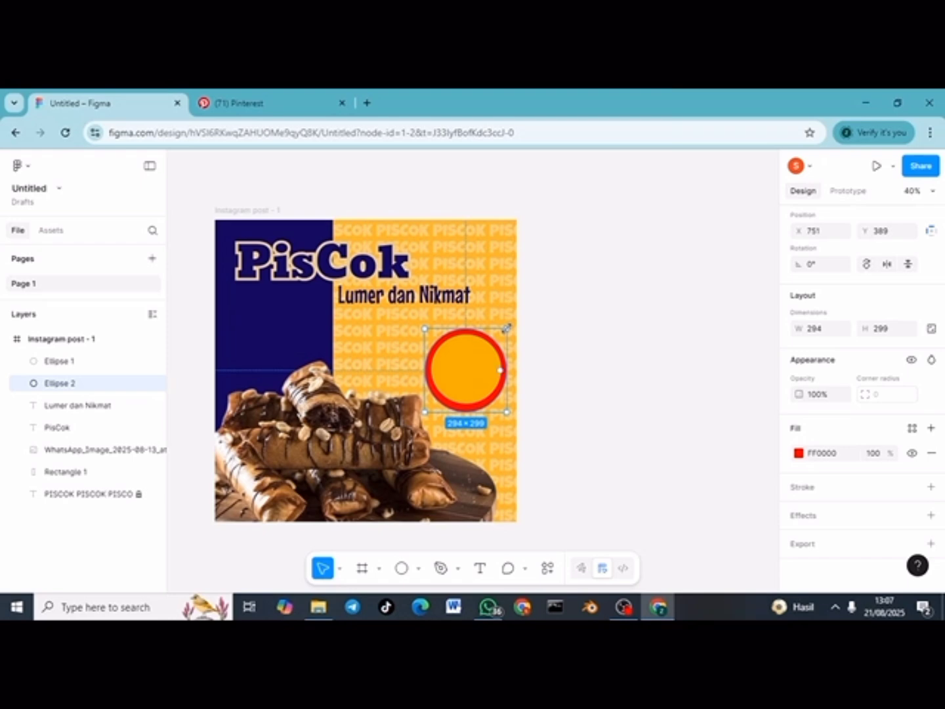
pyautogui.click(525, 375)
pyautogui.moveTo(485, 401); pyautogui.dragTo(477, 408)
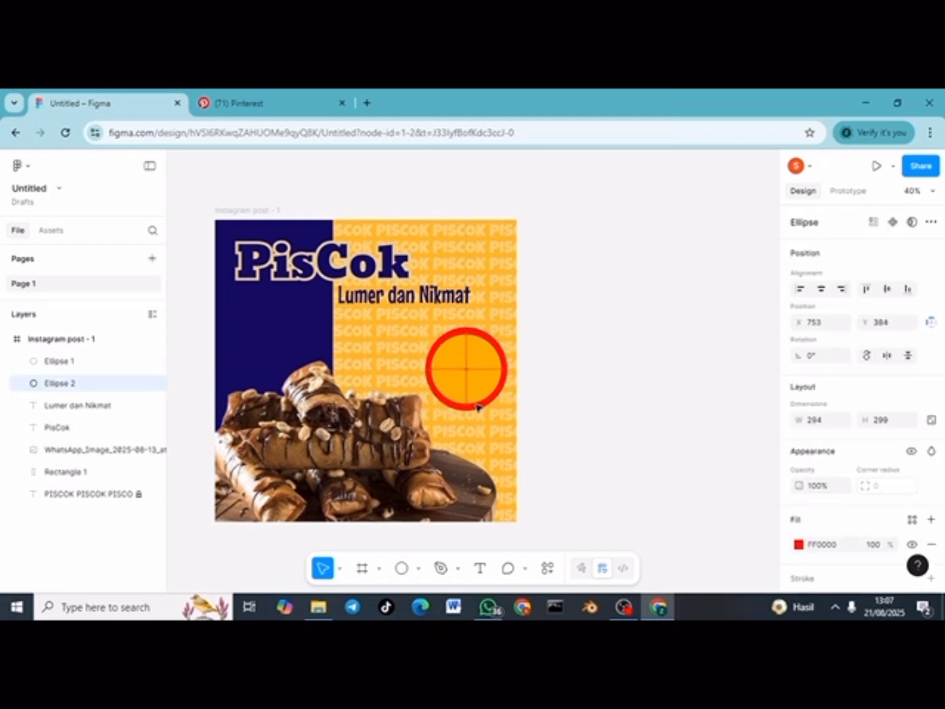
pyautogui.click(565, 423)
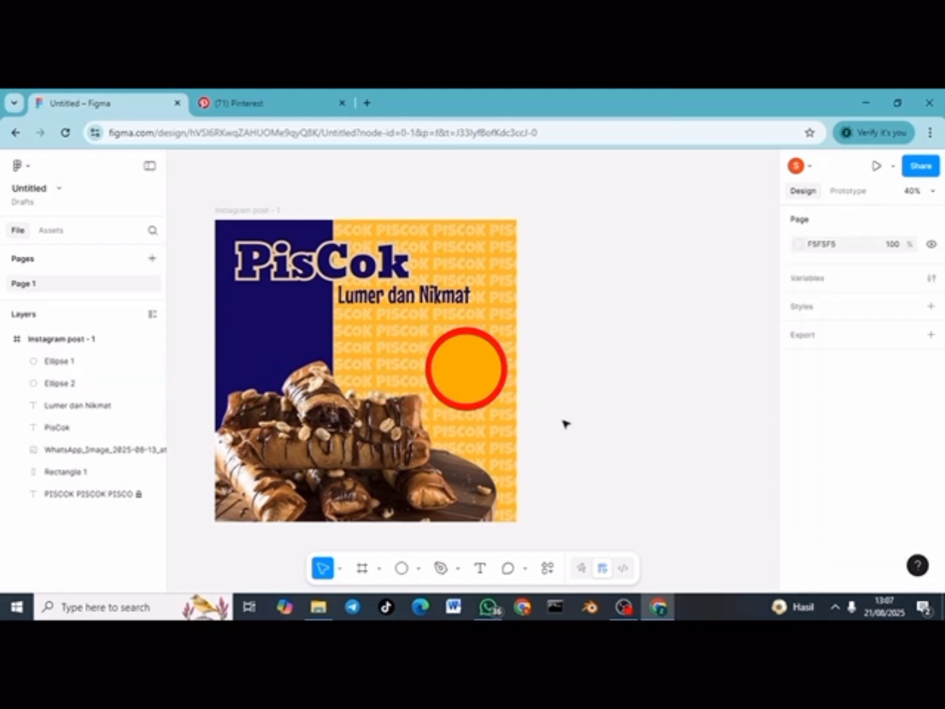
pyautogui.click(481, 567)
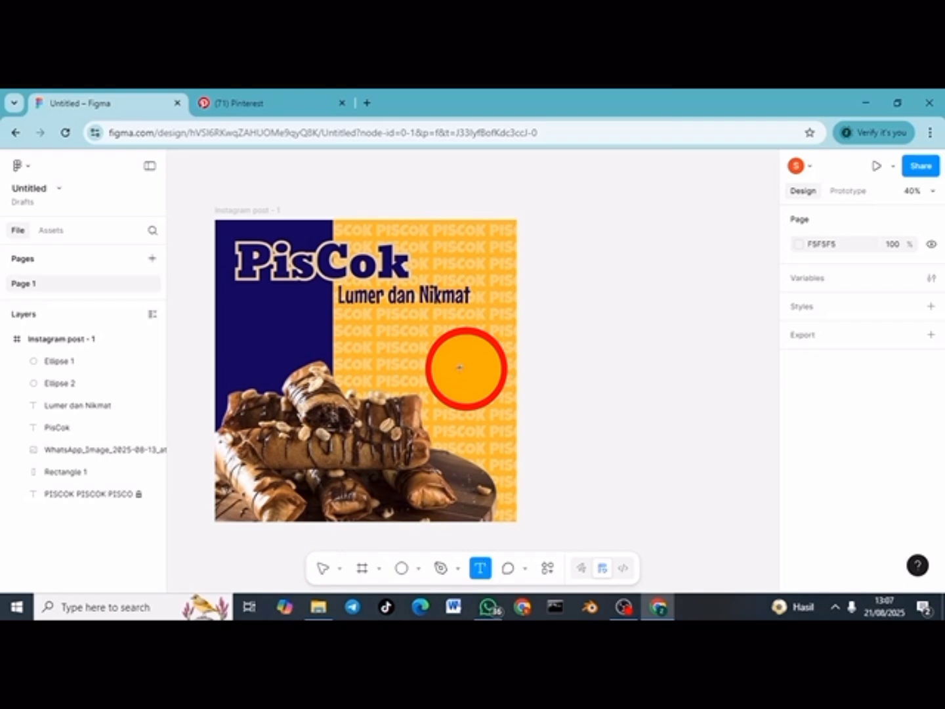
# Step: Add two-line '5000 / aja' price text in navy Paytone One on the circle
pyautogui.click(458, 367)
pyautogui.write('5000')
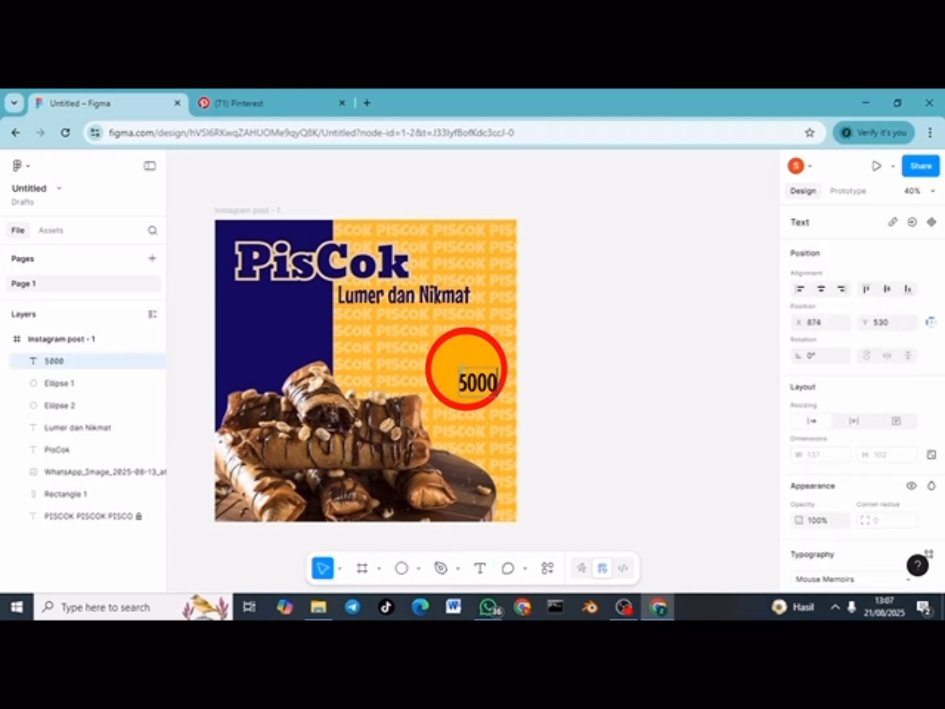
pyautogui.press('Return')
pyautogui.write('aja')
pyautogui.hotkey('ctrl', 'a')
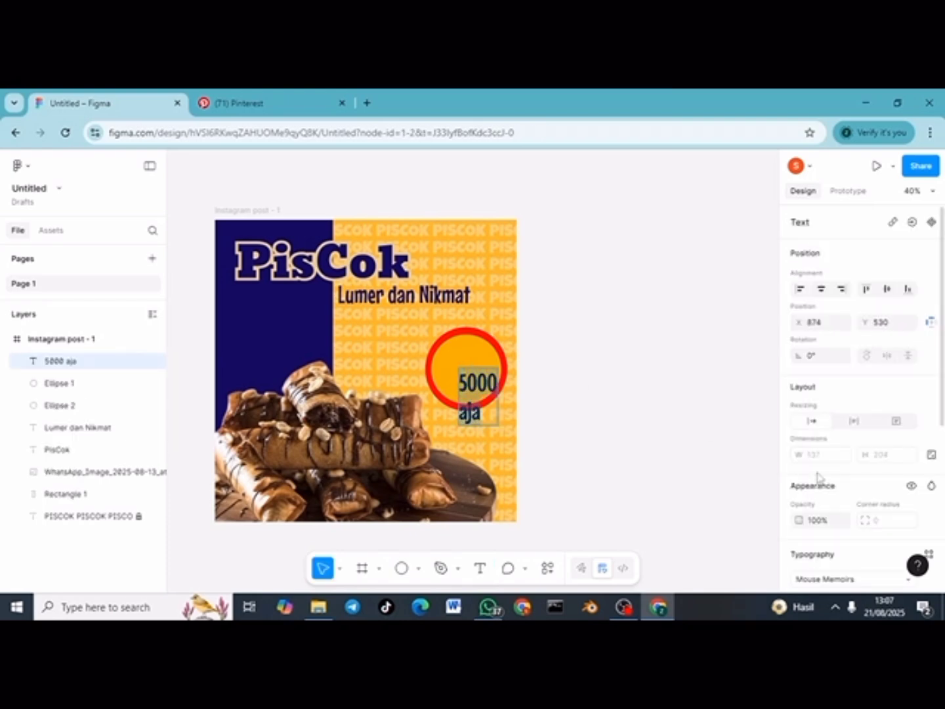
pyautogui.scroll(-3, 853, 486)
pyautogui.click(841, 443)
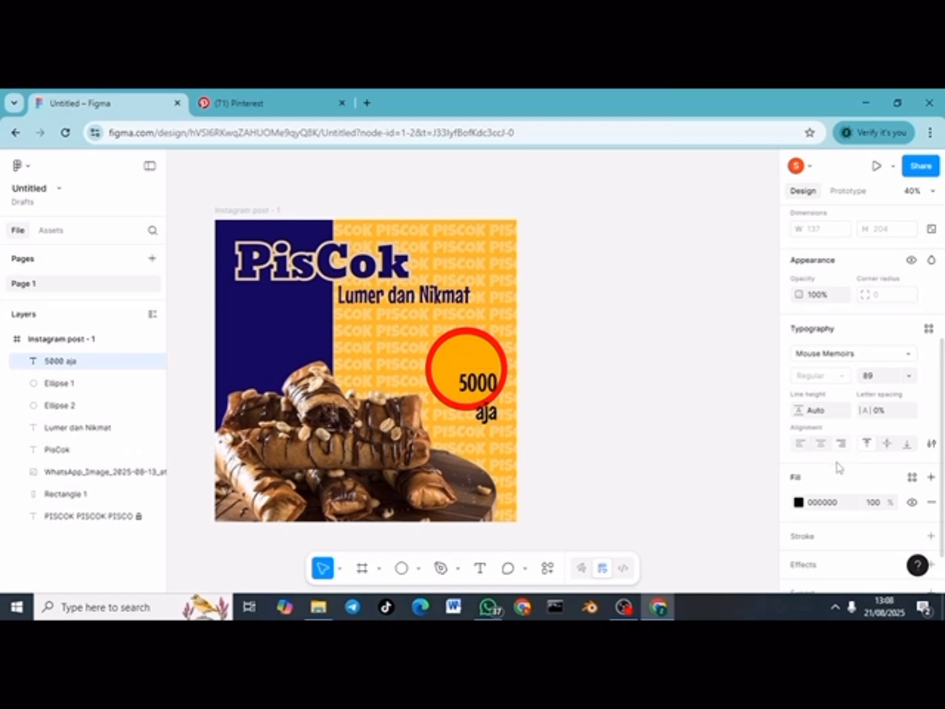
pyautogui.click(798, 502)
pyautogui.click(631, 563)
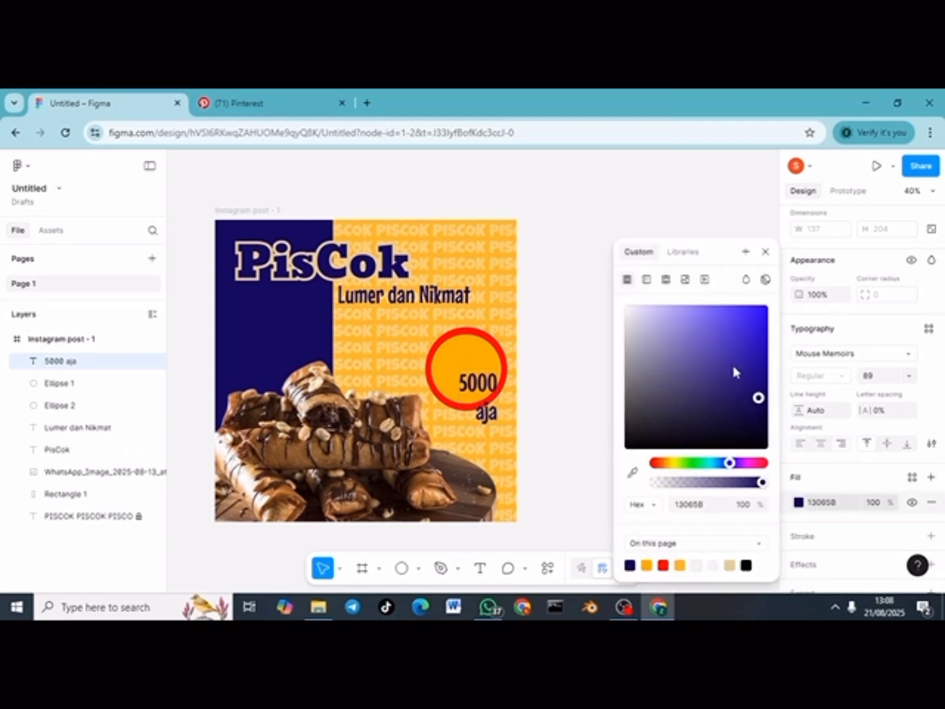
pyautogui.click(854, 355)
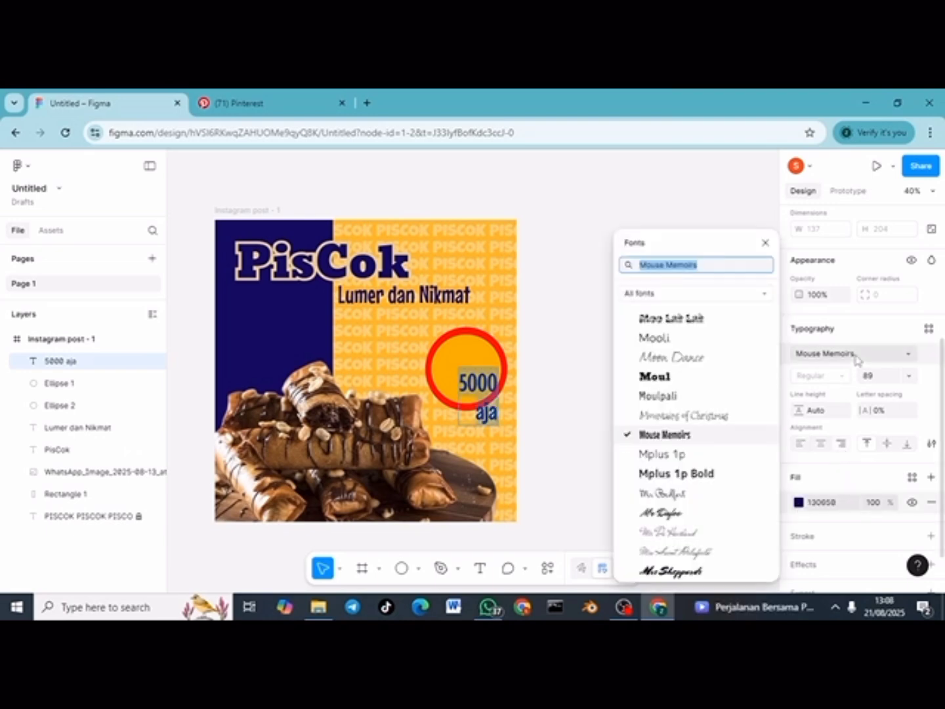
pyautogui.write('pay')
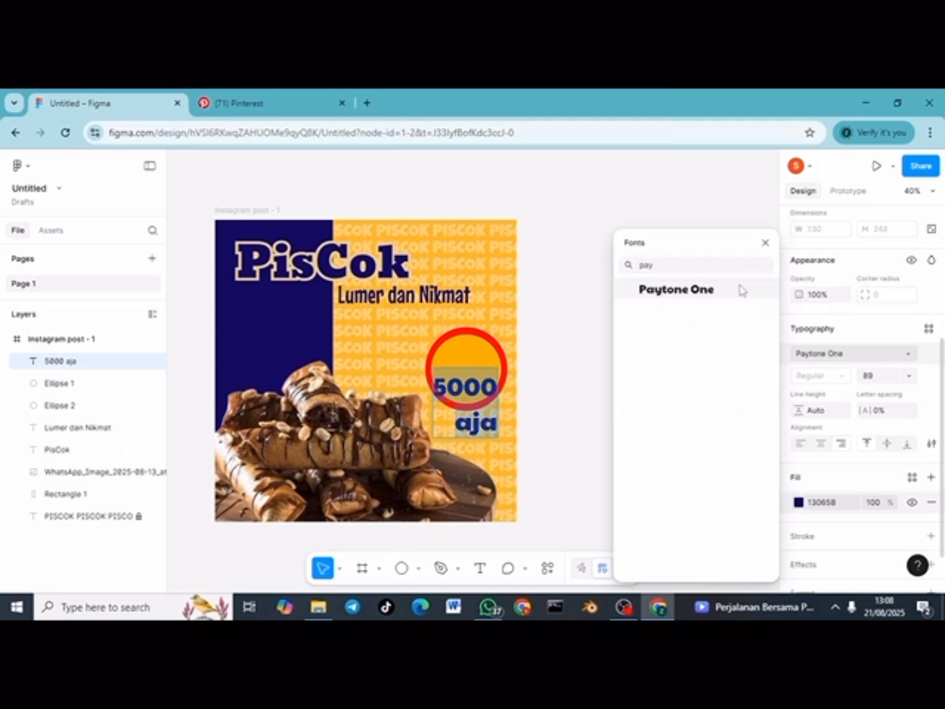
pyautogui.click(741, 290)
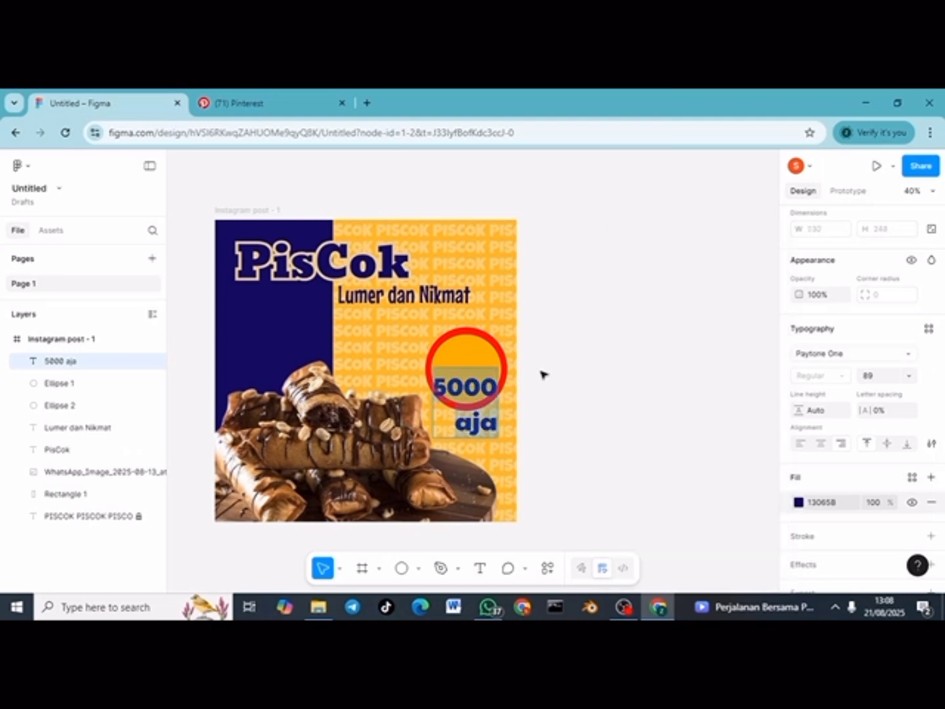
# Step: Set the price text's font size to 70
pyautogui.click(881, 380)
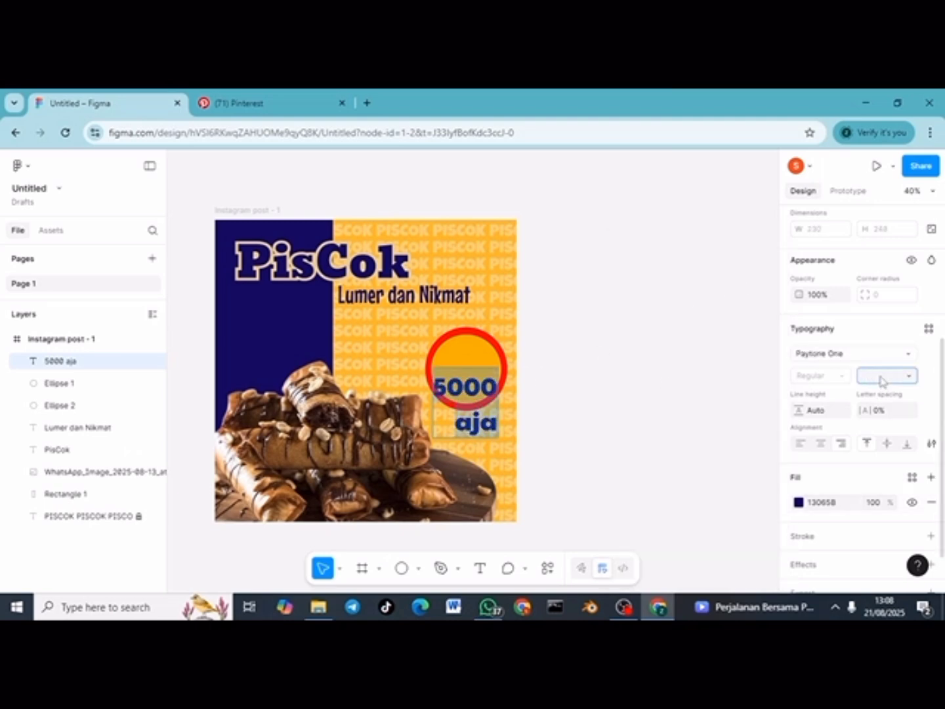
pyautogui.doubleClick(478, 393)
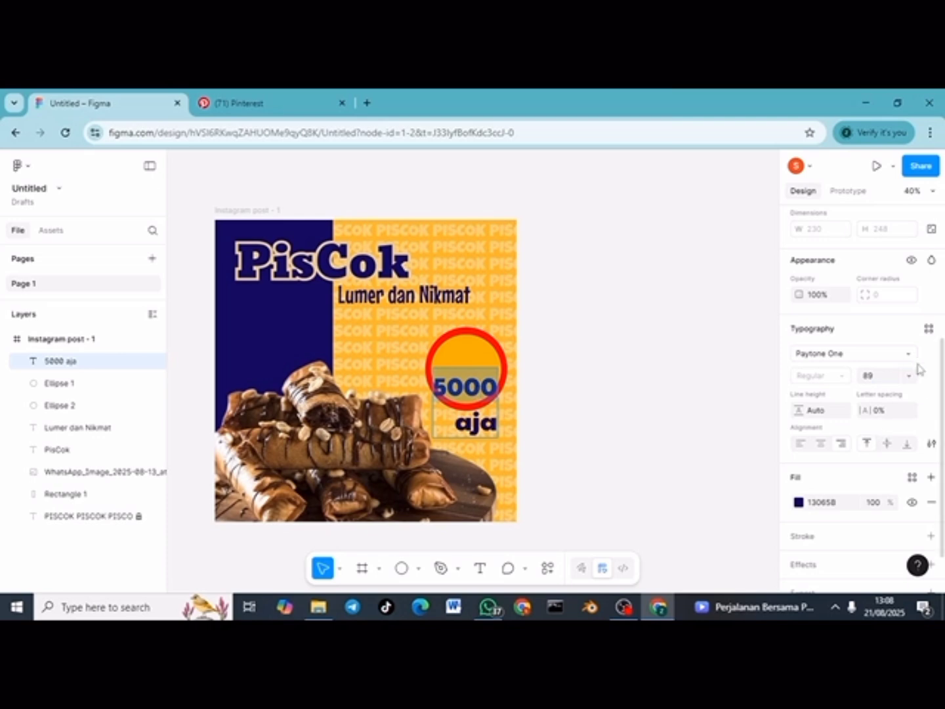
pyautogui.click(888, 382)
pyautogui.press('Return')
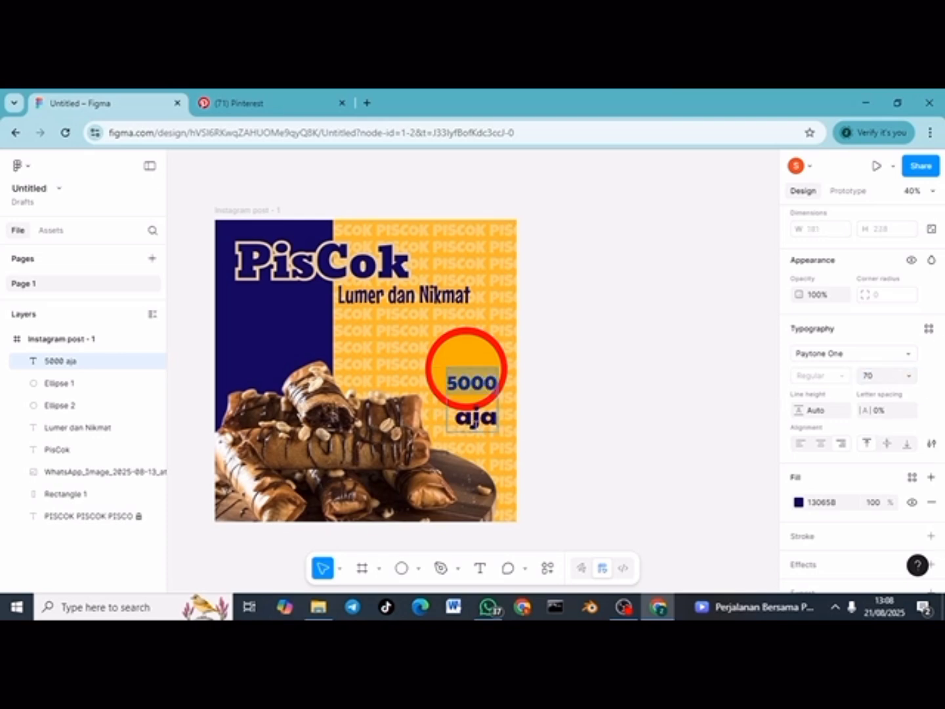
pyautogui.doubleClick(474, 423)
pyautogui.write('70')
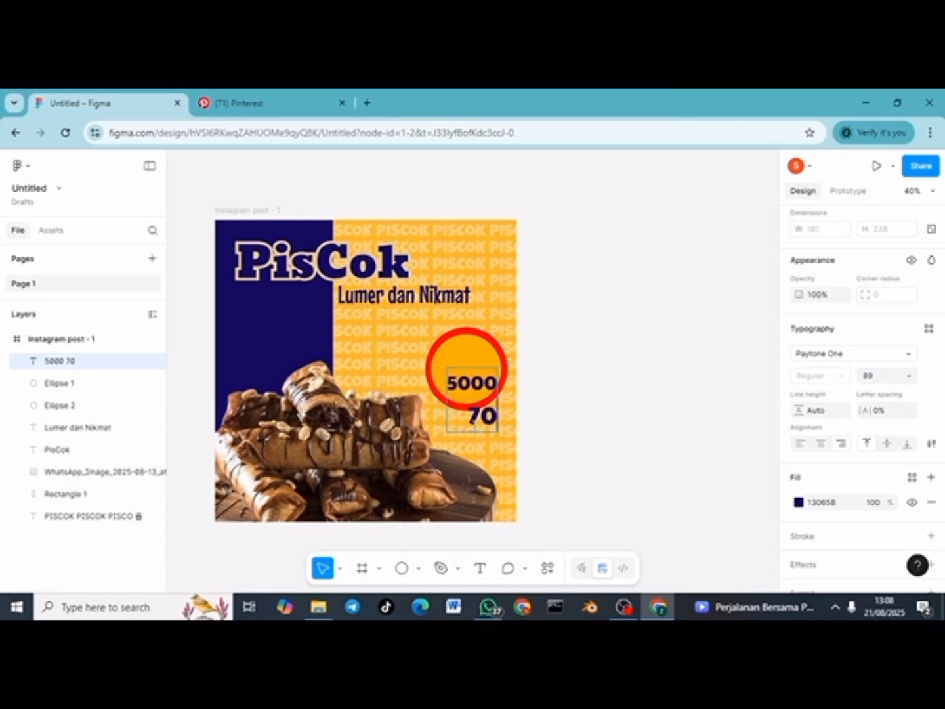
pyautogui.hotkey('ctrl', 'z')
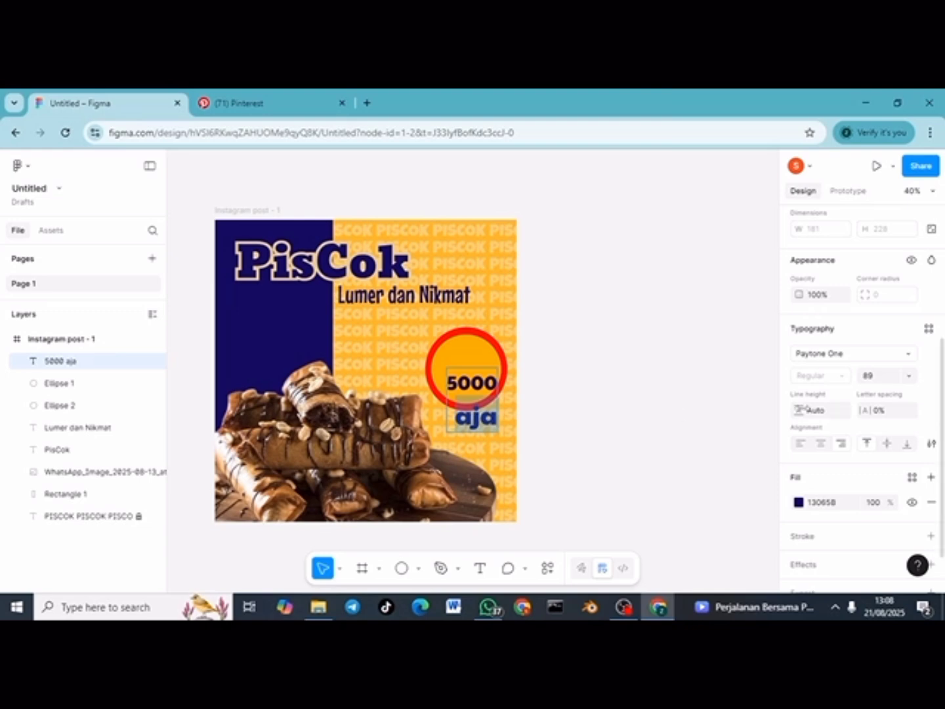
pyautogui.click(883, 379)
pyautogui.write('70')
pyautogui.press('Return')
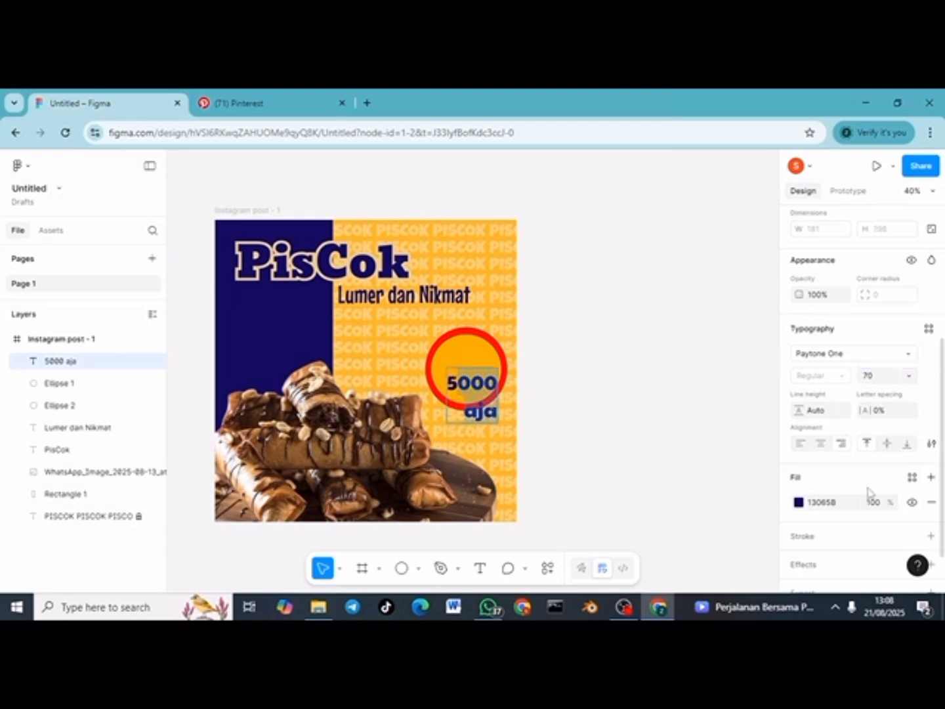
# Step: Set the price text's line height to 60
pyautogui.scroll(-2, 867, 495)
pyautogui.click(820, 364)
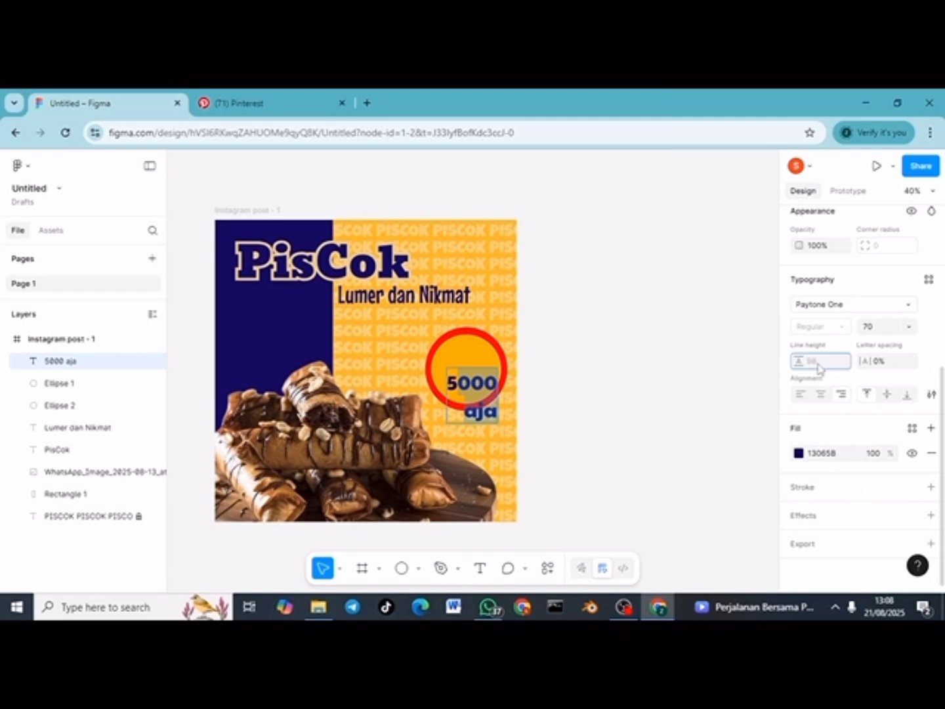
pyautogui.write('70')
pyautogui.press('Return')
pyautogui.click(818, 364)
pyautogui.write('40')
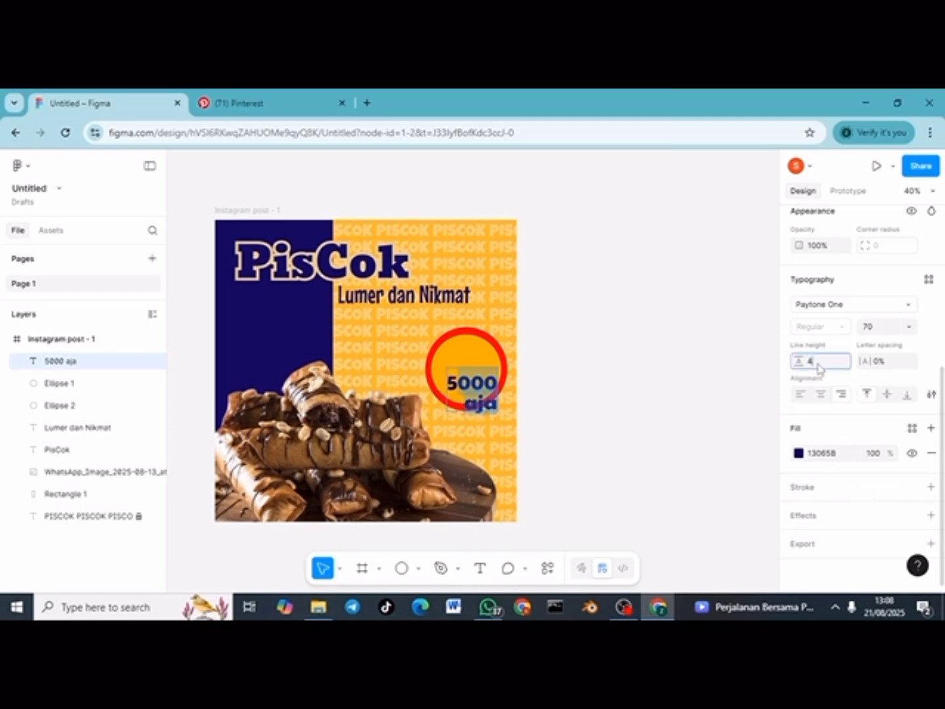
pyautogui.press('Return')
pyautogui.click(818, 364)
pyautogui.write('60')
pyautogui.press('Return')
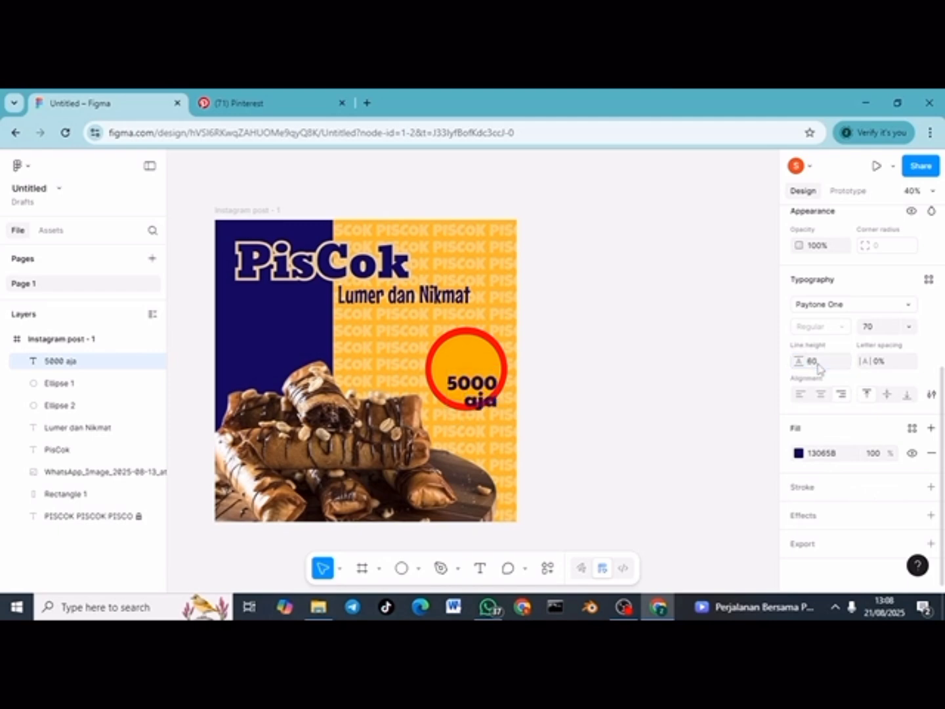
# Step: Move the price text into the circle, centre-align both lines, and heighten the box slightly
pyautogui.click(603, 405)
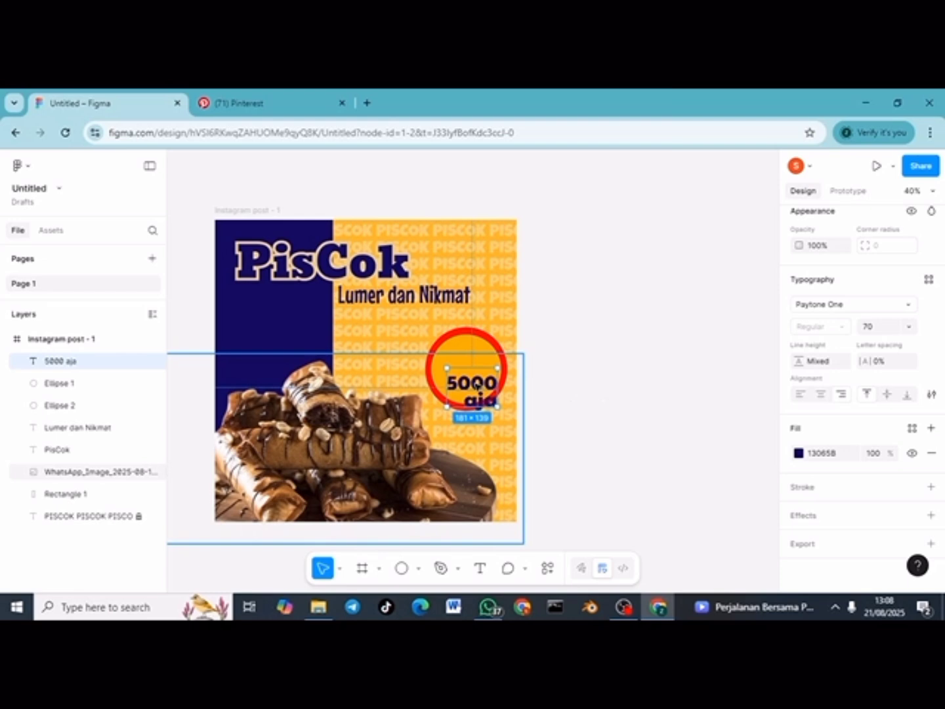
pyautogui.moveTo(468, 382); pyautogui.dragTo(462, 362)
pyautogui.doubleClick(462, 362)
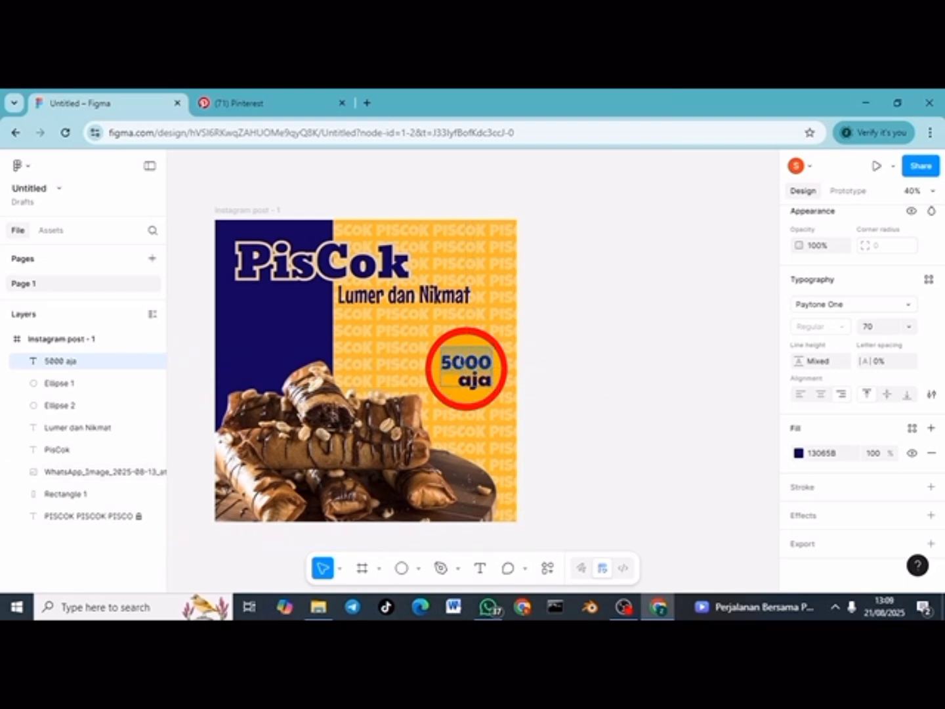
pyautogui.click(821, 394)
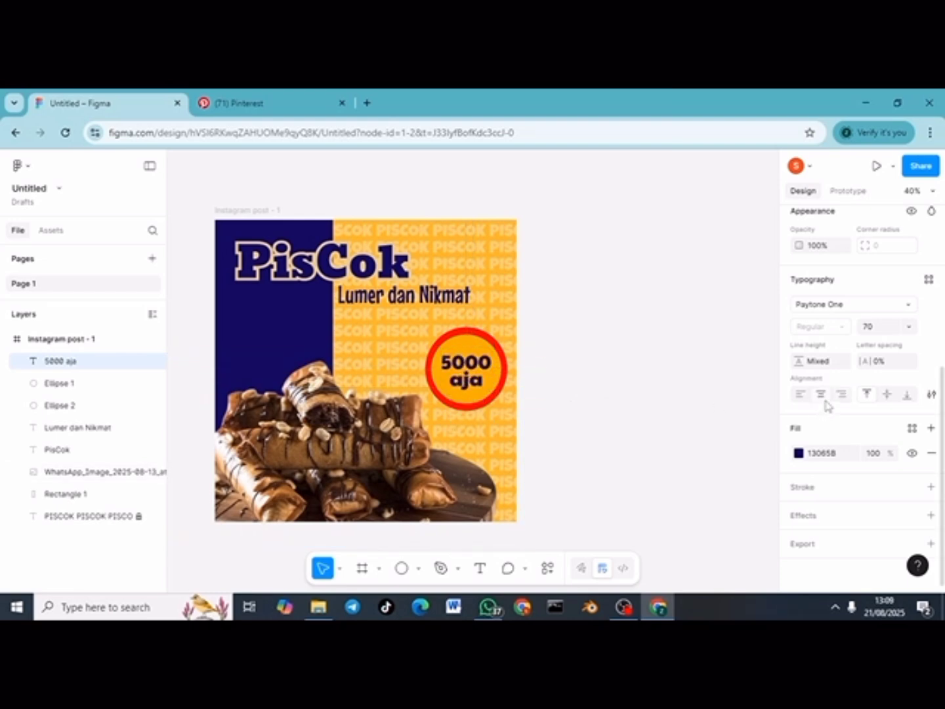
pyautogui.press('Escape')
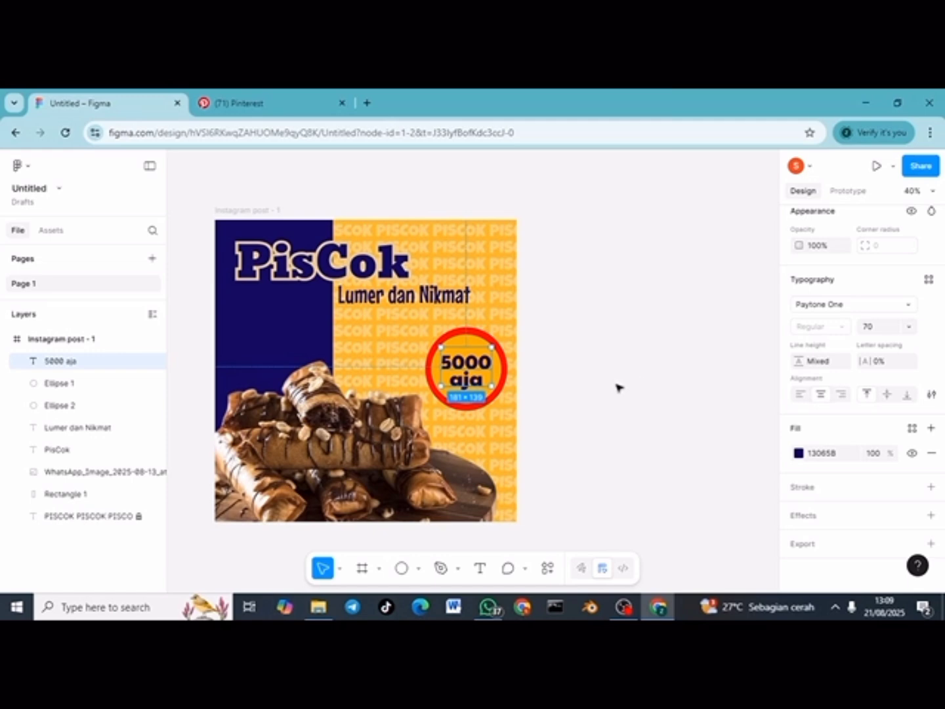
pyautogui.moveTo(492, 346); pyautogui.dragTo(463, 377)
pyautogui.click(537, 386)
# Step: Append '-!!' so the price reads '5000 aja-!!'
pyautogui.click(551, 396)
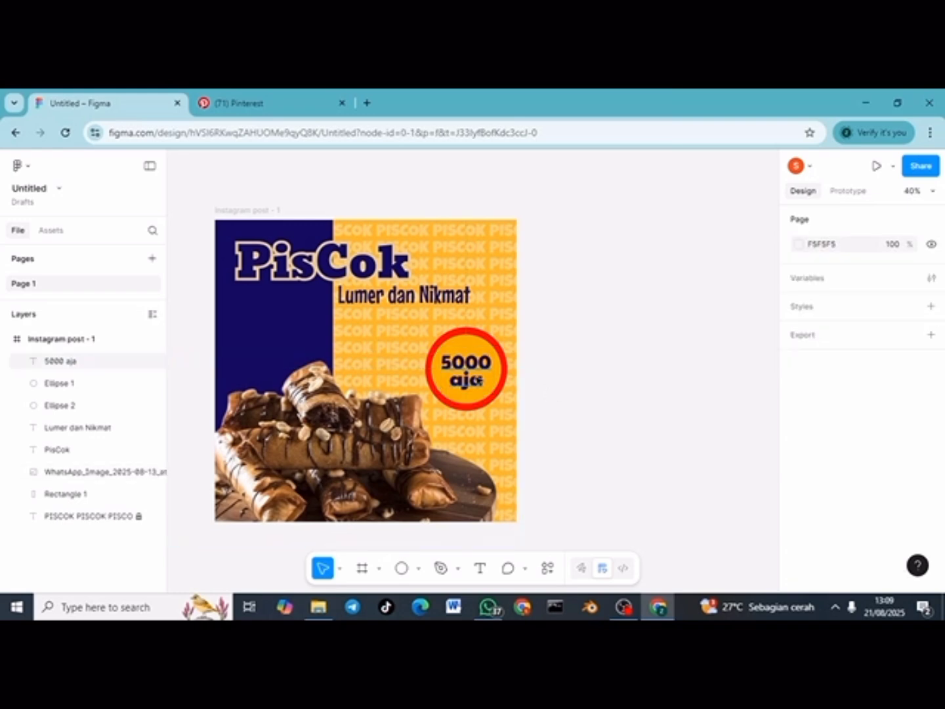
pyautogui.doubleClick(477, 381)
pyautogui.click(479, 381)
pyautogui.write('-!!')
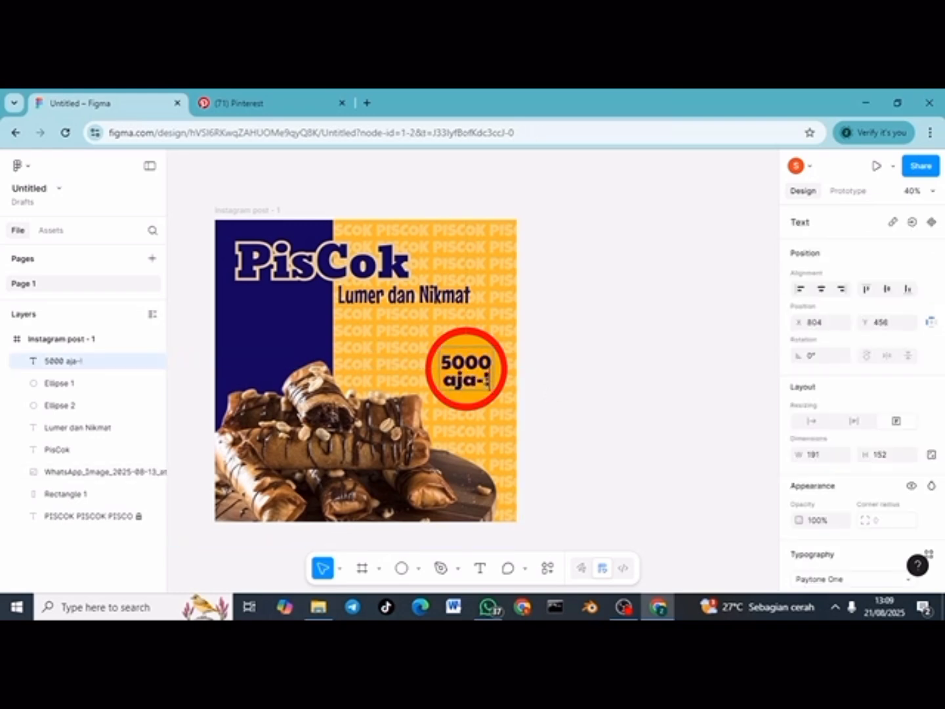
pyautogui.click(602, 447)
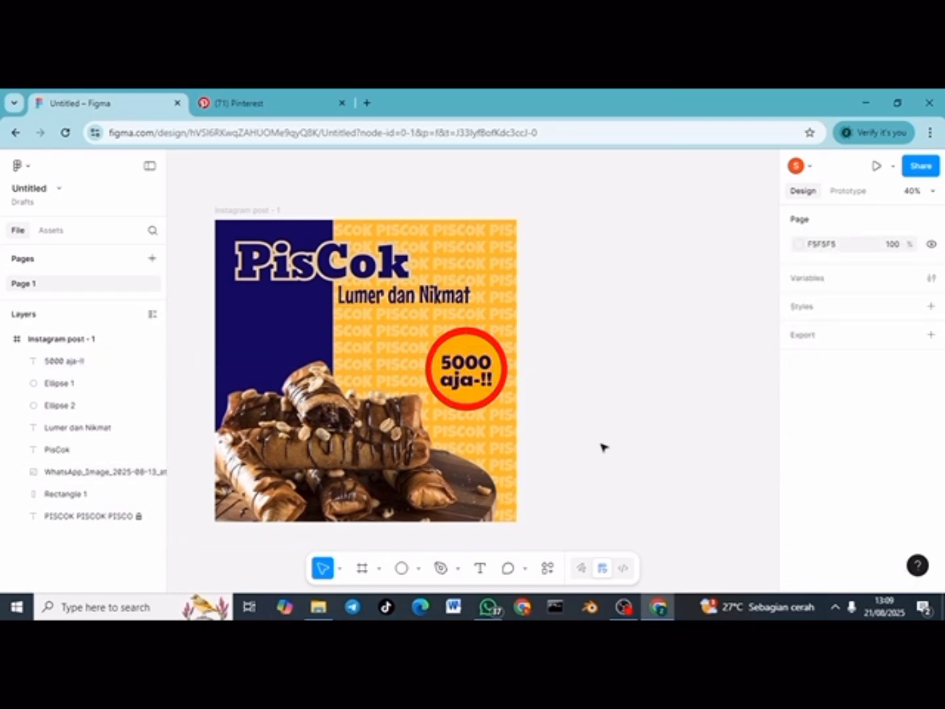
# Step: Centre the price text in the circle and nudge the food photo slightly up
pyautogui.moveTo(464, 362); pyautogui.dragTo(463, 363)
pyautogui.click(549, 376)
pyautogui.moveTo(345, 444); pyautogui.dragTo(345, 439)
pyautogui.click(589, 450)
pyautogui.hscroll(1, 588, 451)
pyautogui.hscroll(-2, 588, 450)
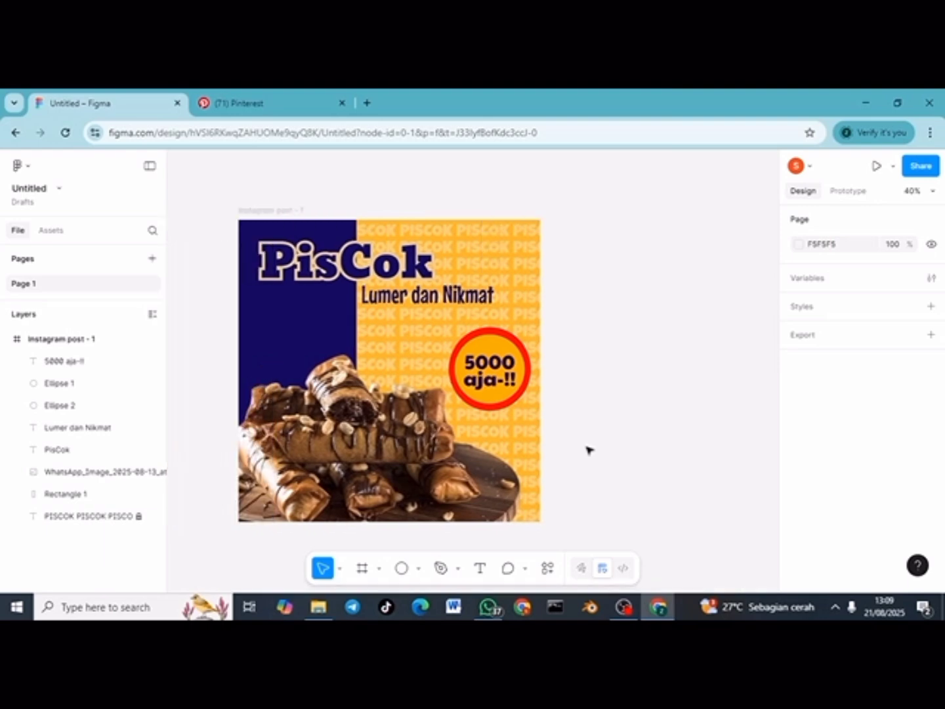
# Step: Add a 1080×1080 'Instagram post - 2' frame to the right of the first post
pyautogui.hscroll(1, 588, 451)
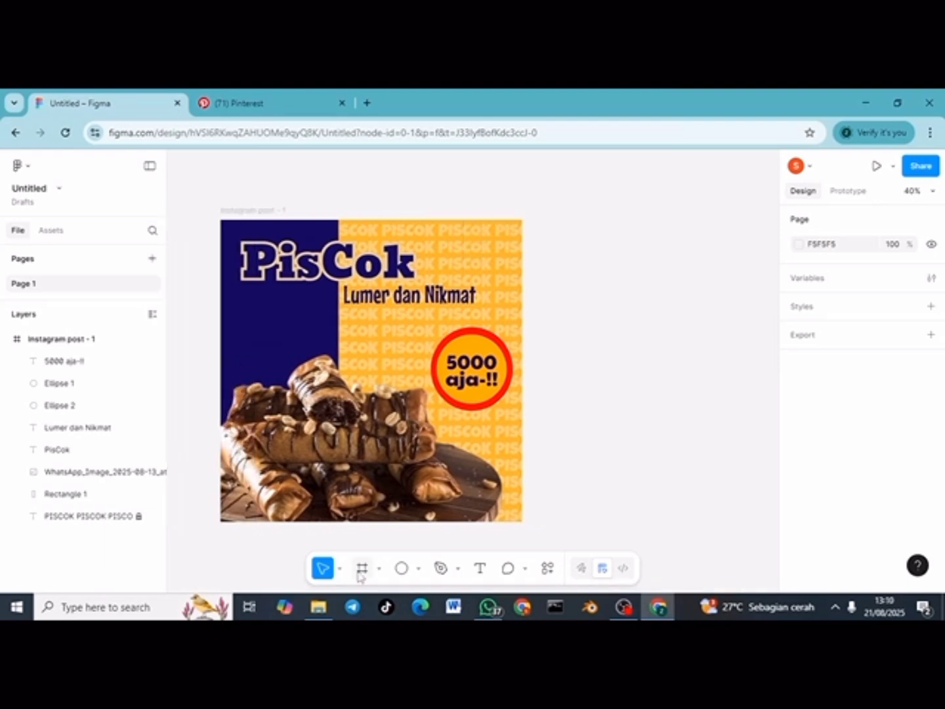
pyautogui.click(362, 568)
pyautogui.click(613, 329)
pyautogui.scroll(-1, 615, 331)
pyautogui.scroll(-1, 618, 334)
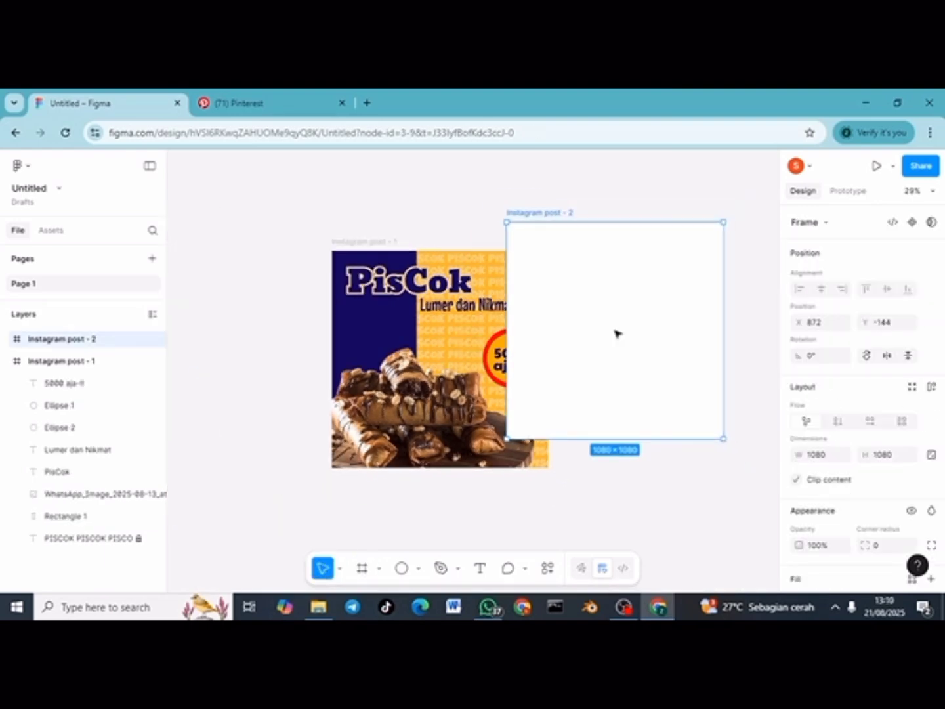
pyautogui.moveTo(615, 334); pyautogui.dragTo(688, 363)
pyautogui.hscroll(2, 687, 359)
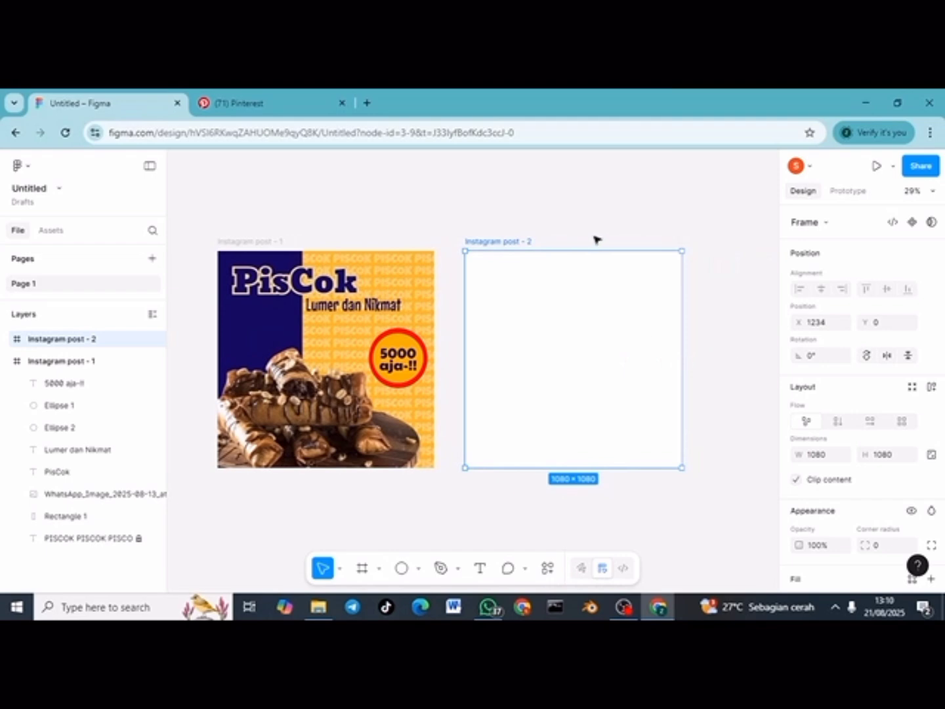
pyautogui.scroll(-1, 801, 534)
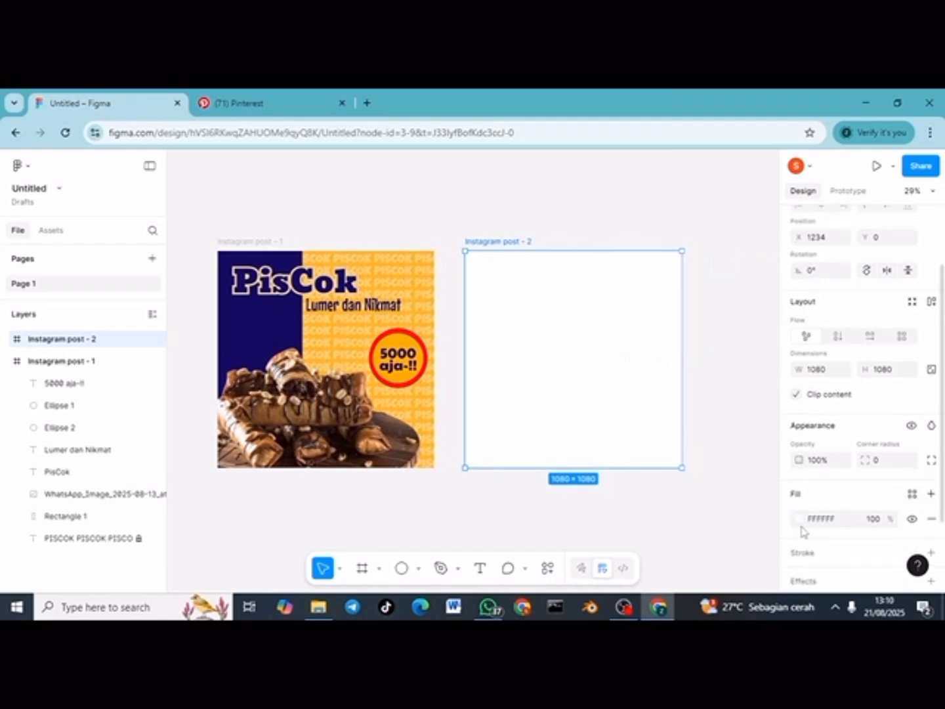
# Step: Fill the new frame with a linear gradient from FFAE00 to FFDF99
pyautogui.click(797, 520)
pyautogui.click(647, 280)
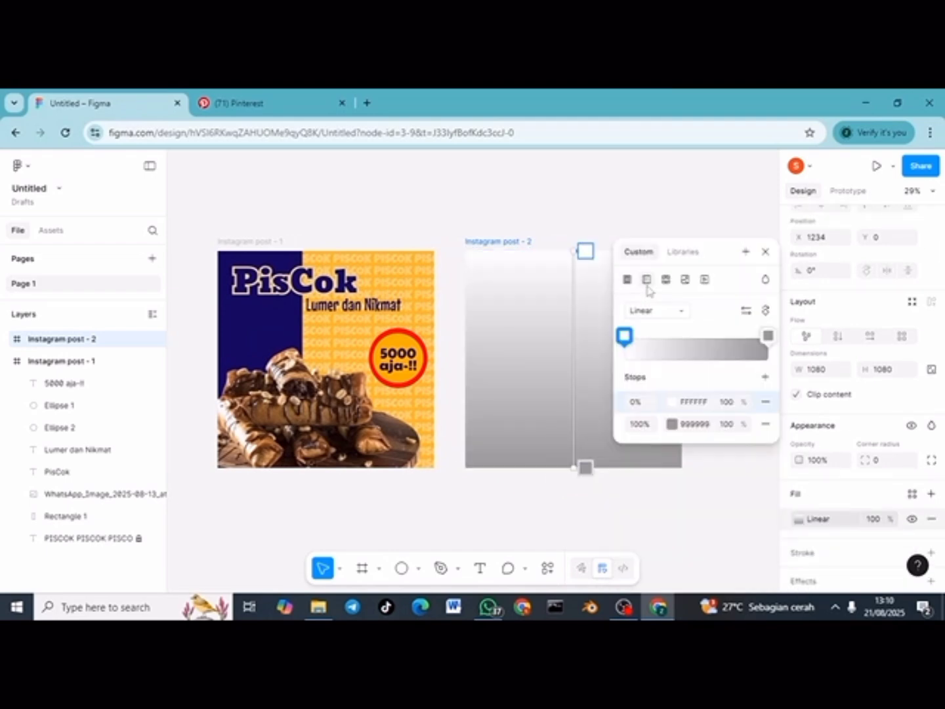
pyautogui.click(672, 402)
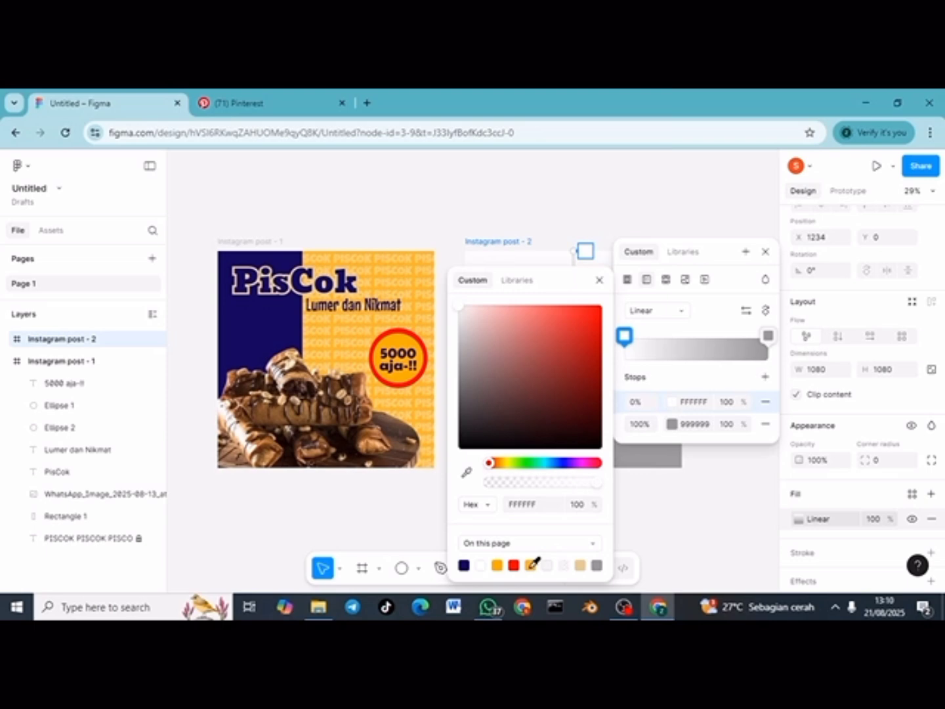
pyautogui.click(489, 564)
pyautogui.click(671, 424)
pyautogui.click(516, 565)
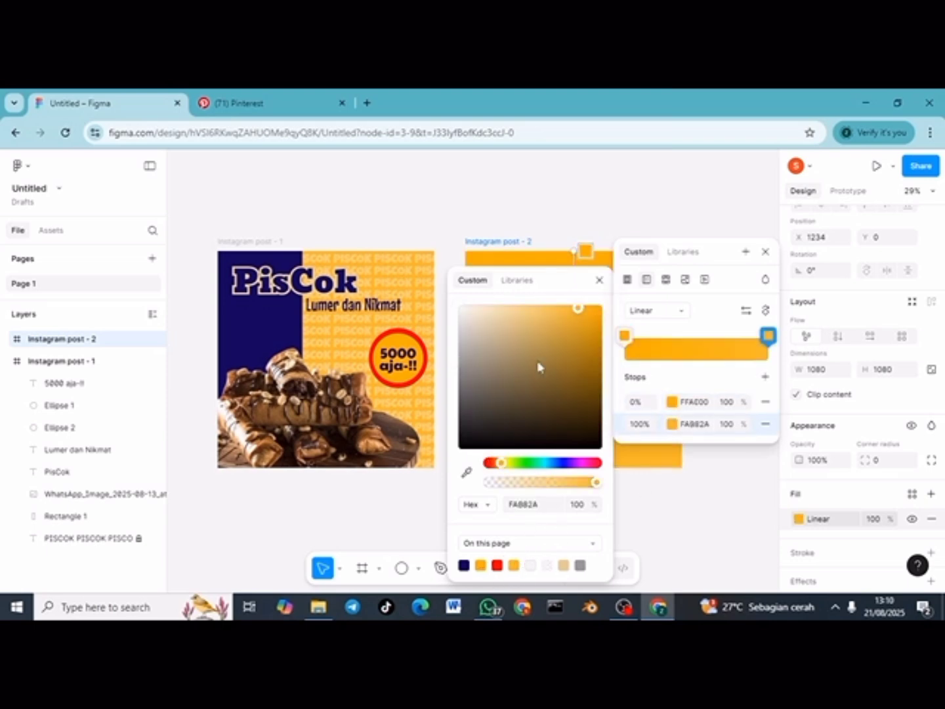
pyautogui.moveTo(554, 297); pyautogui.dragTo(336, 309)
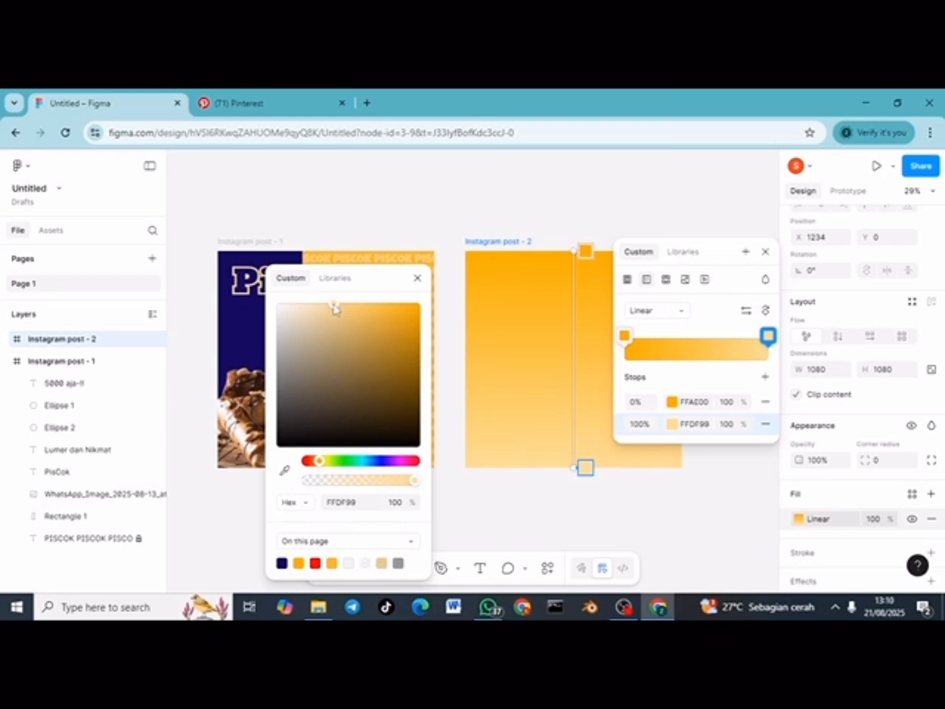
pyautogui.click(527, 210)
pyautogui.click(528, 210)
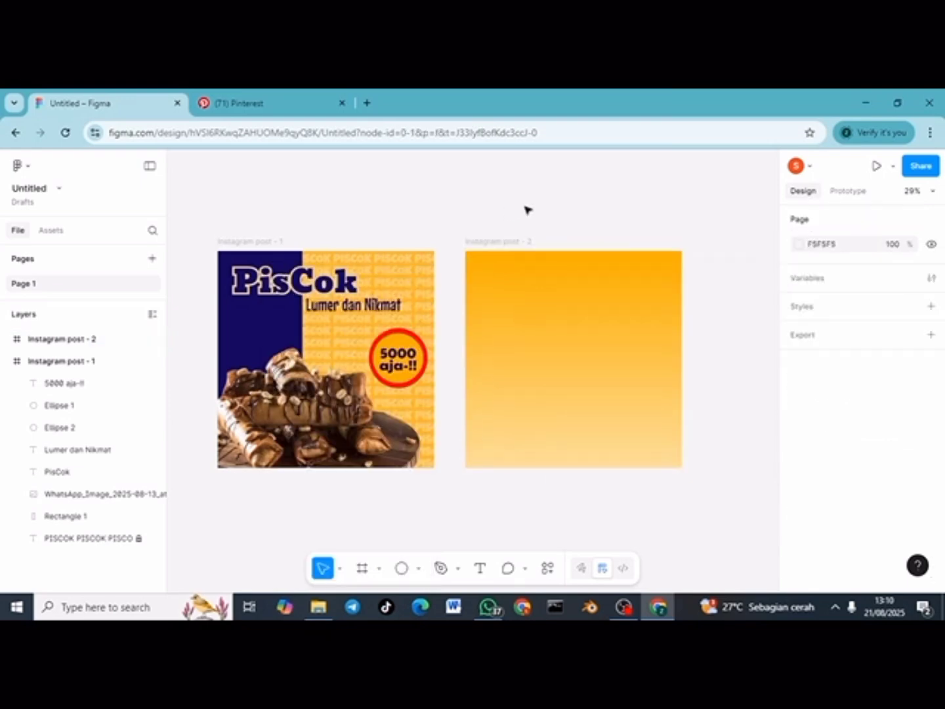
# Step: Add a two-line 'PIS / COK' text on the orange second post
pyautogui.click(478, 577)
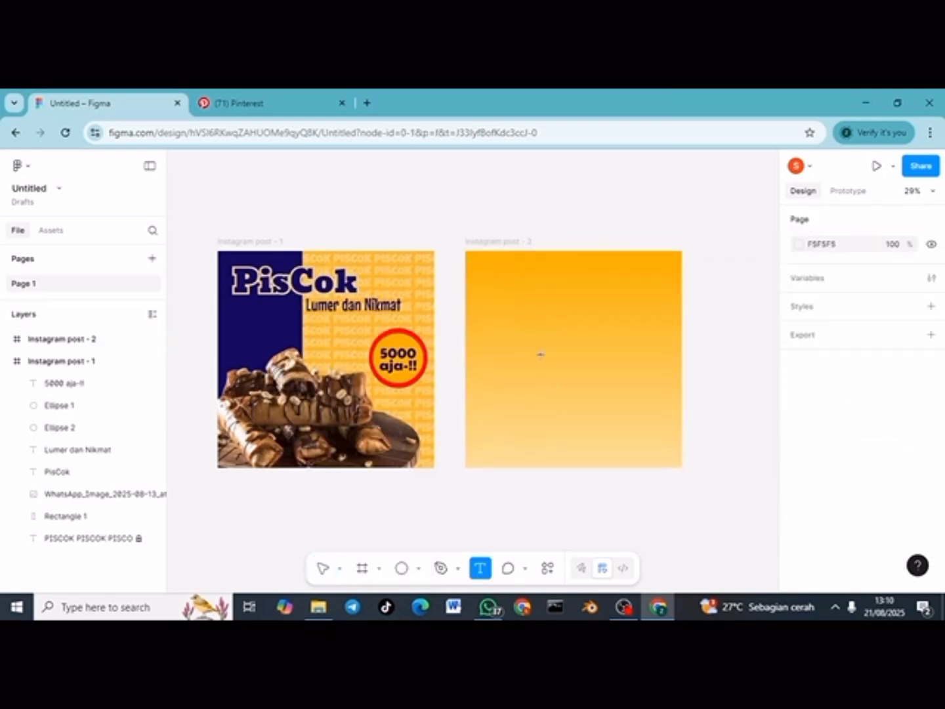
pyautogui.click(540, 355)
pyautogui.write('PIS')
pyautogui.press('Return')
pyautogui.write('COK')
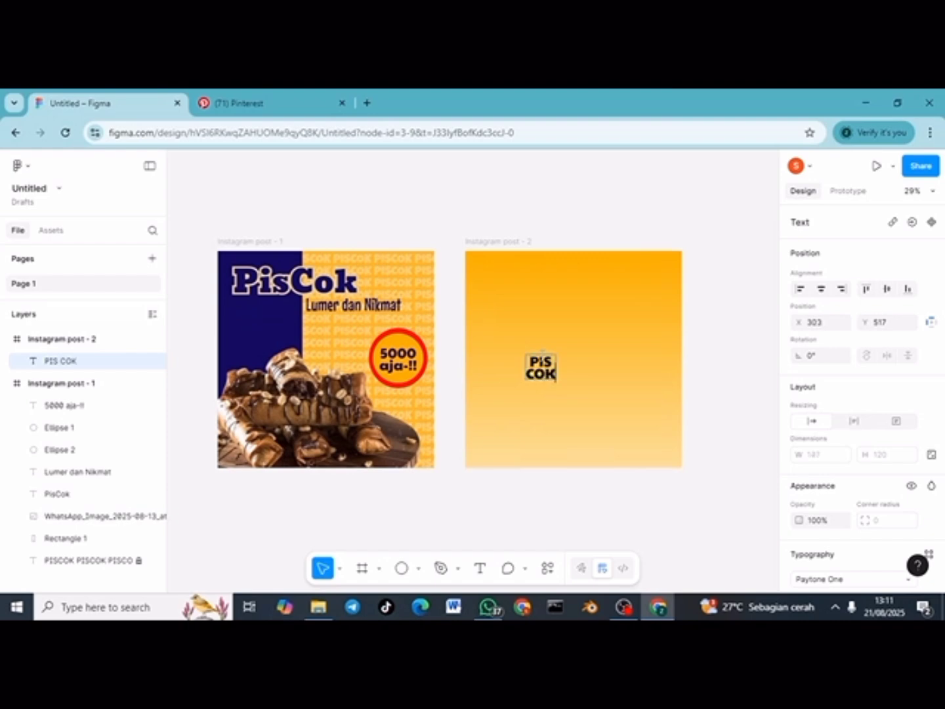
pyautogui.press('Escape')
# Step: Fill the PIS COK text with light grey F5F5F5 at 100% opacity
pyautogui.scroll(-3, 850, 561)
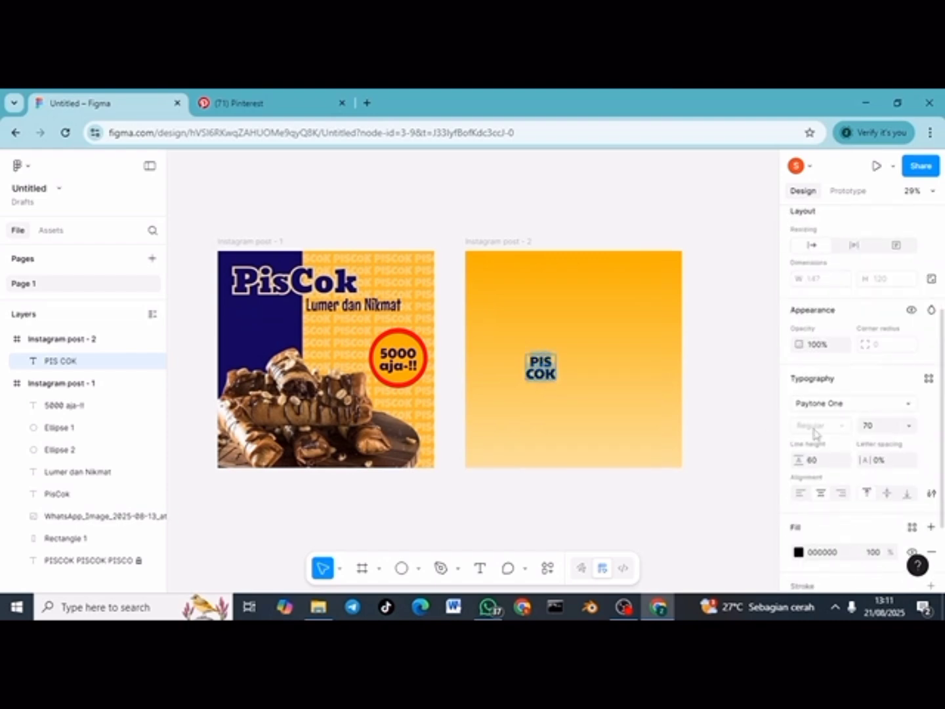
pyautogui.scroll(-2, 815, 434)
pyautogui.click(798, 453)
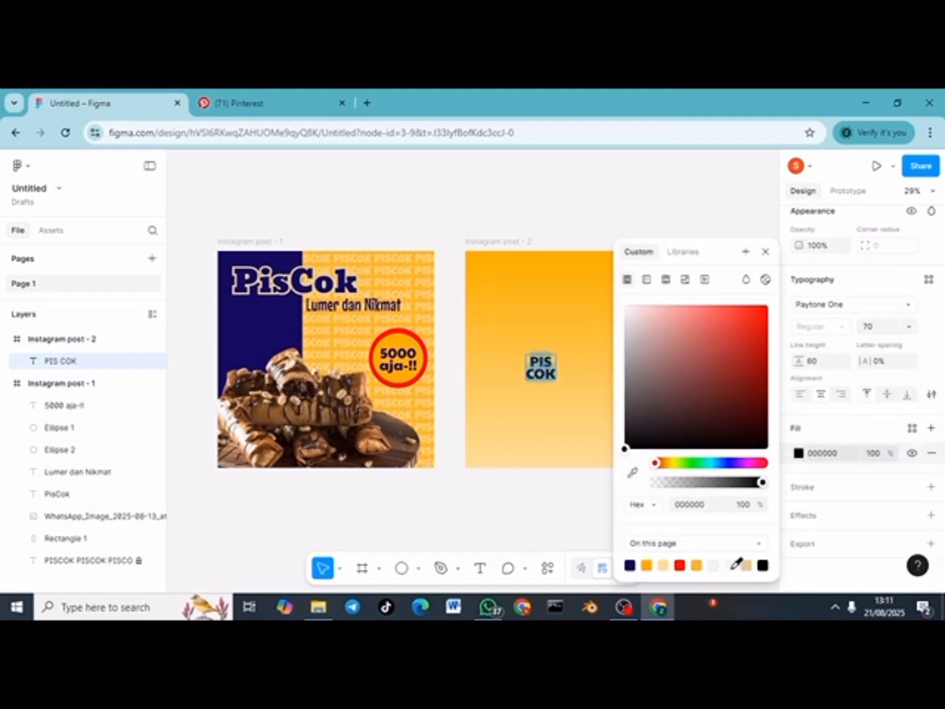
pyautogui.click(729, 565)
pyautogui.click(870, 453)
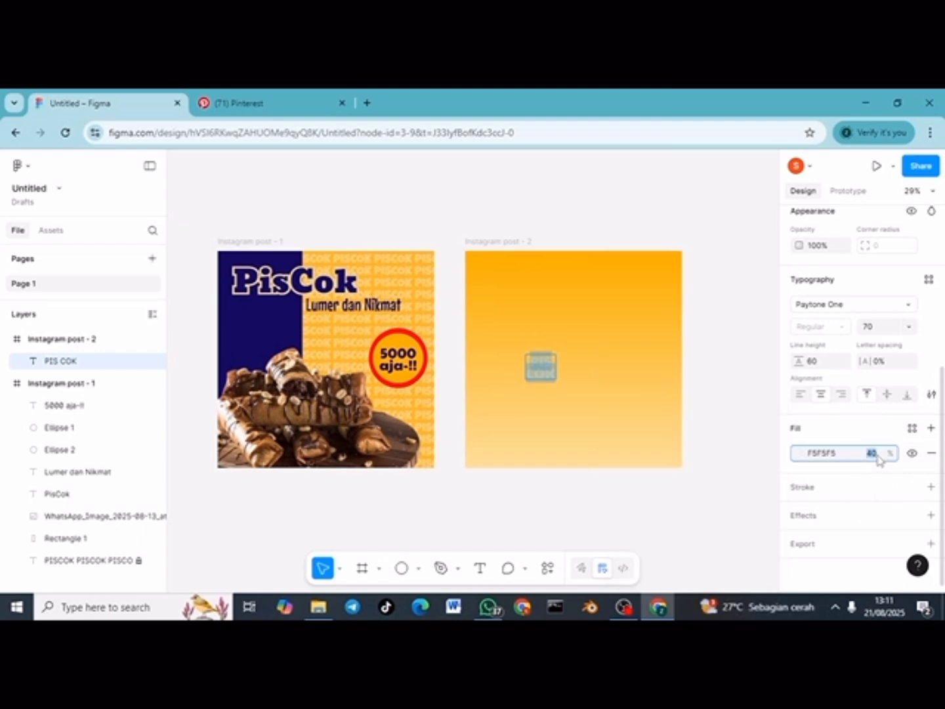
pyautogui.write('100')
pyautogui.press('Return')
# Step: Remove the trailing empty lines, enlarge the text box and select all its text
pyautogui.click(554, 375)
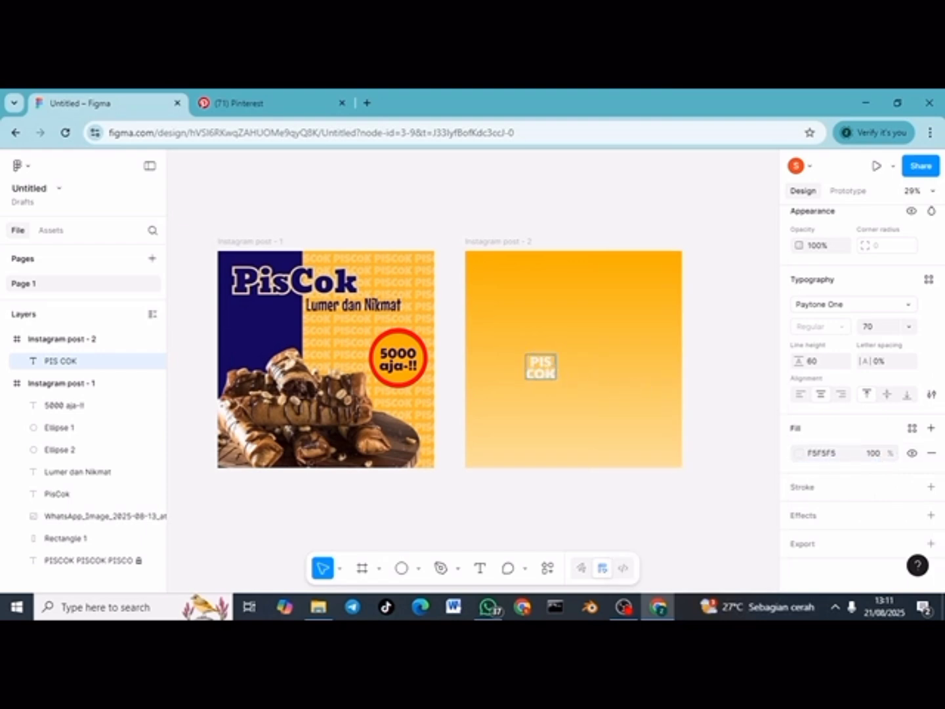
pyautogui.press('Return')
pyautogui.press('Return')
pyautogui.press('BackSpace')
pyautogui.press('BackSpace')
pyautogui.press('Escape')
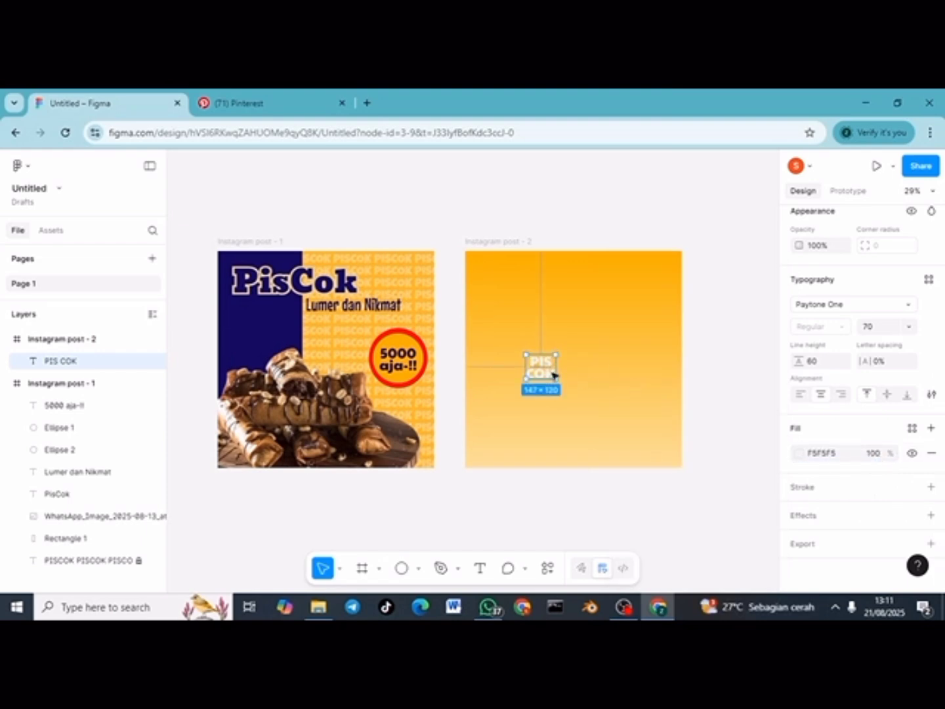
pyautogui.moveTo(559, 355)
pyautogui.mouseDown()
pyautogui.moveTo(593, 325)
pyautogui.moveTo(570, 344)
pyautogui.mouseUp()
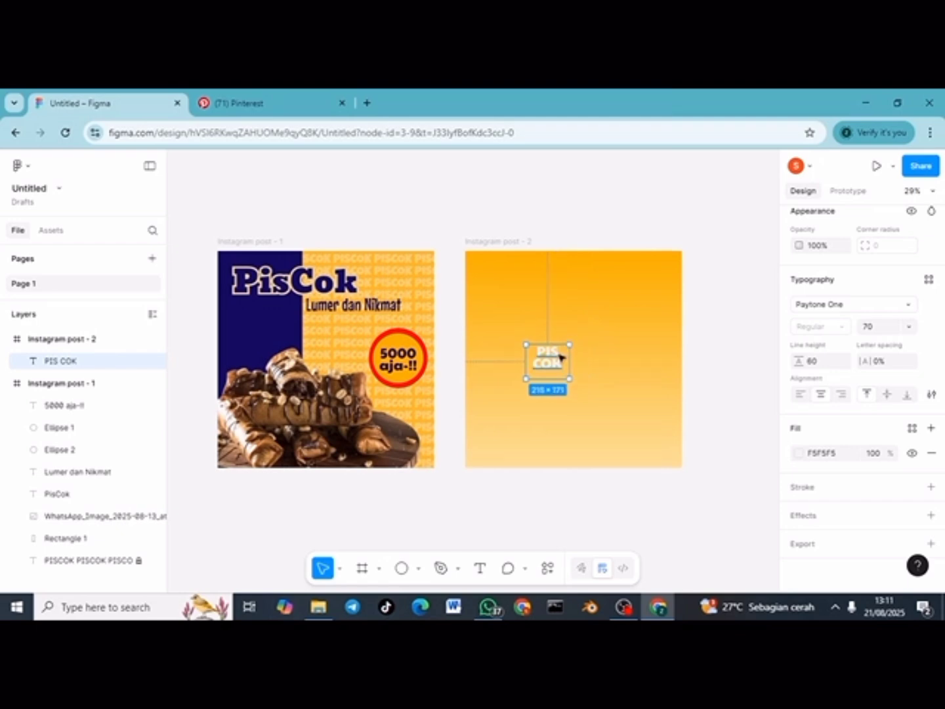
pyautogui.doubleClick(559, 357)
pyautogui.hotkey('ctrl', 'a')
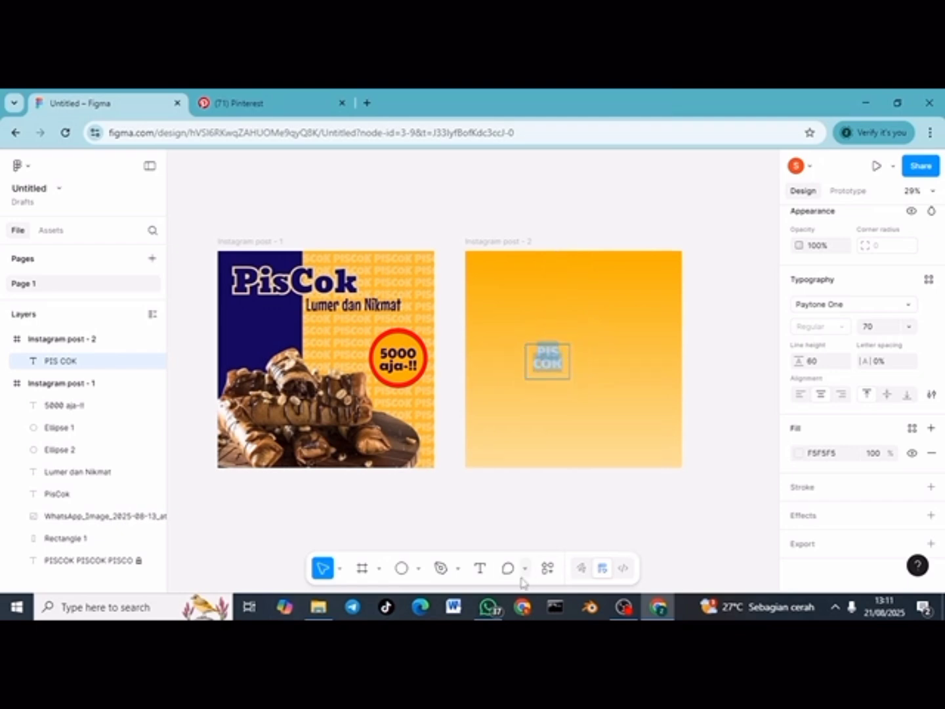
# Step: Run the Warp It plugin on the PIS COK text with Complexity set to 4 points
pyautogui.click(544, 568)
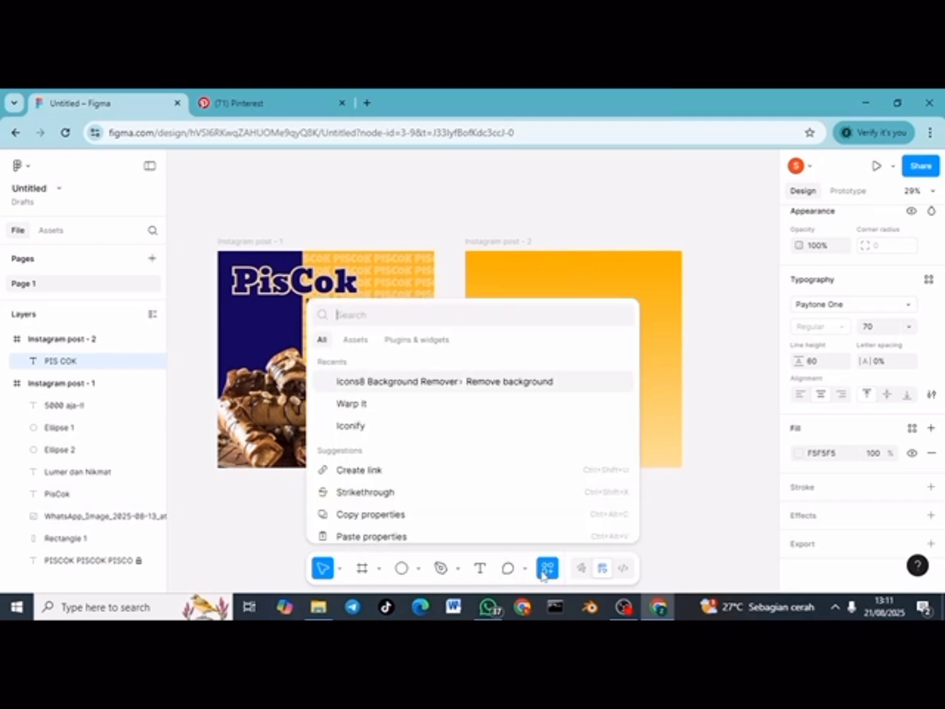
pyautogui.press('Escape')
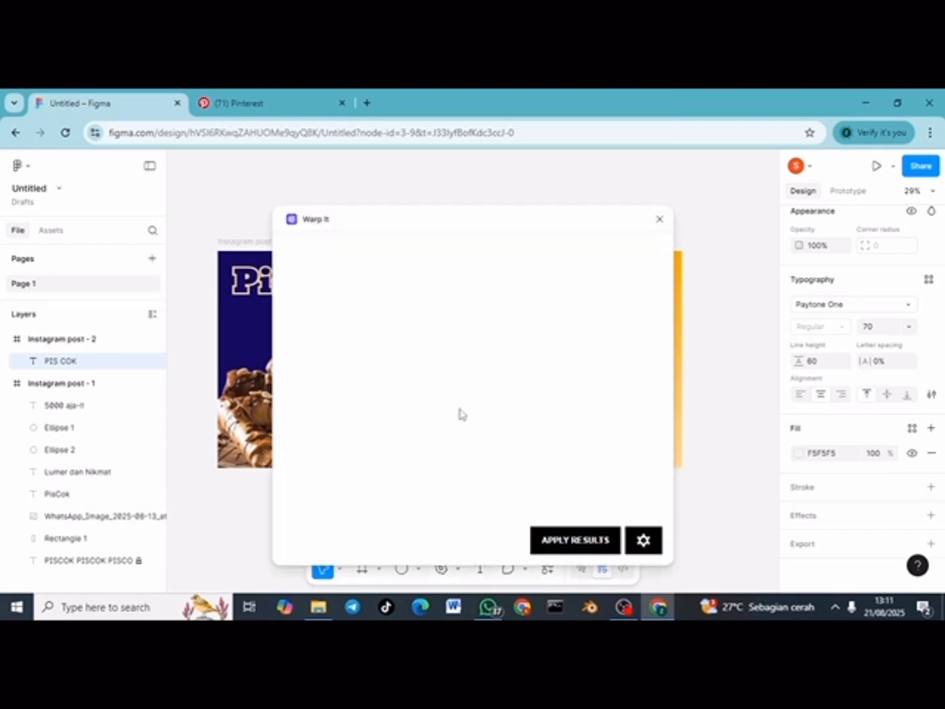
pyautogui.moveTo(531, 352); pyautogui.dragTo(528, 352)
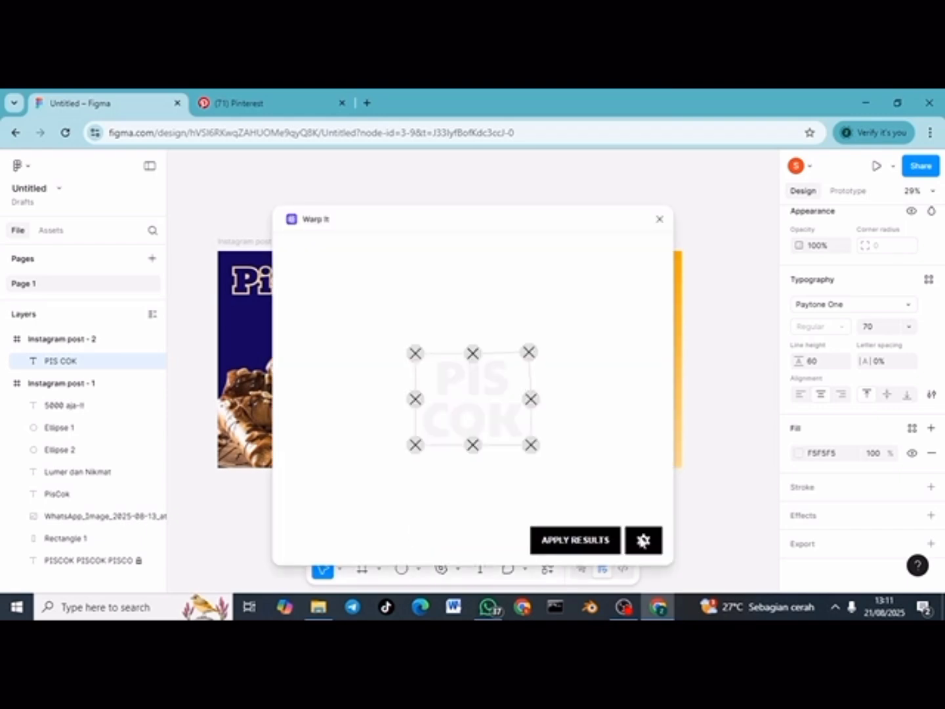
pyautogui.click(643, 539)
pyautogui.click(643, 539)
pyautogui.click(643, 541)
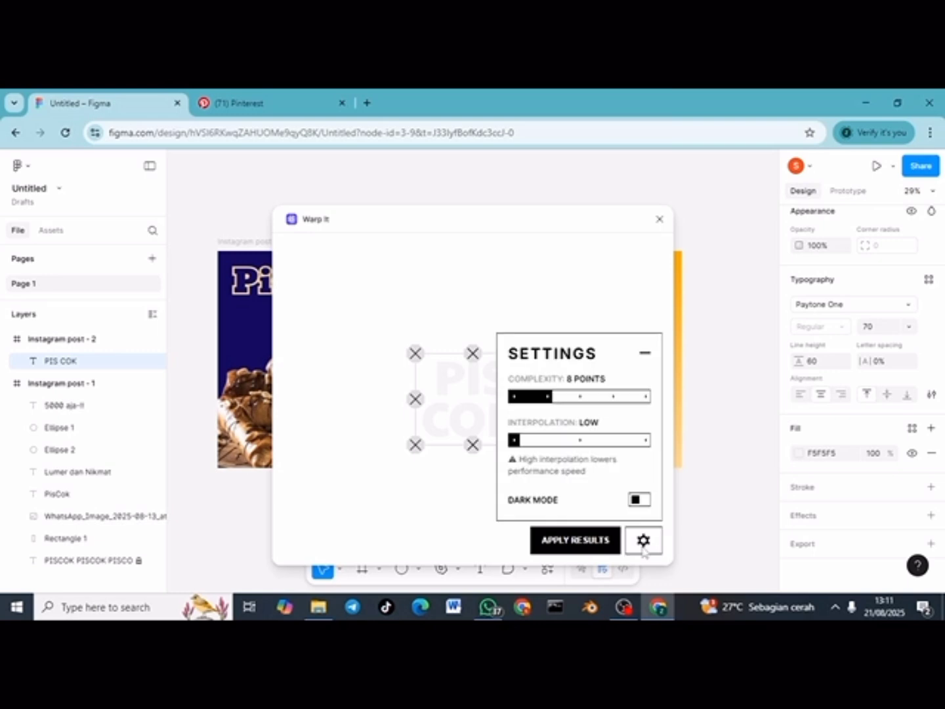
pyautogui.click(515, 395)
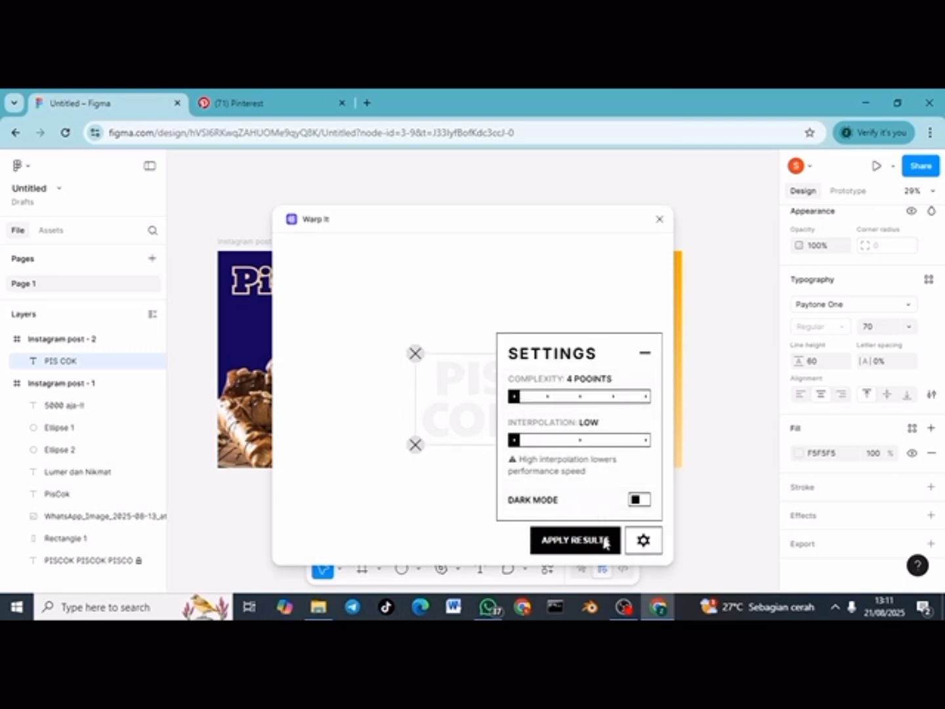
pyautogui.click(644, 353)
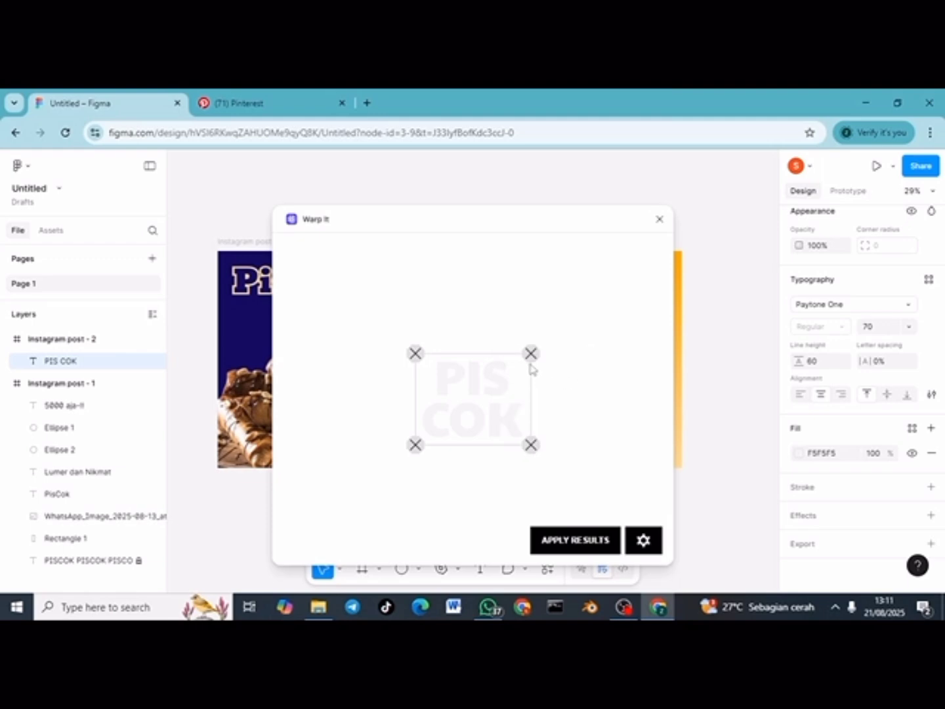
# Step: Stretch the warp corners into a tall, narrow 233.56 × 325.45 shape and apply it
pyautogui.moveTo(530, 353); pyautogui.dragTo(575, 248)
pyautogui.moveTo(415, 353); pyautogui.dragTo(392, 250)
pyautogui.moveTo(531, 445); pyautogui.dragTo(548, 518)
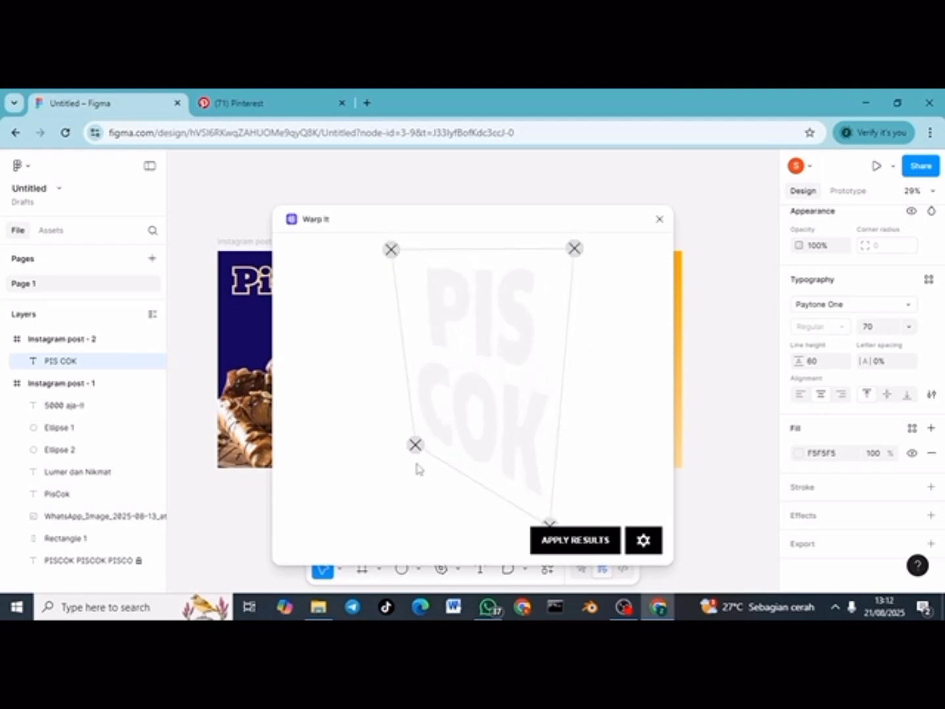
pyautogui.moveTo(415, 445); pyautogui.dragTo(388, 522)
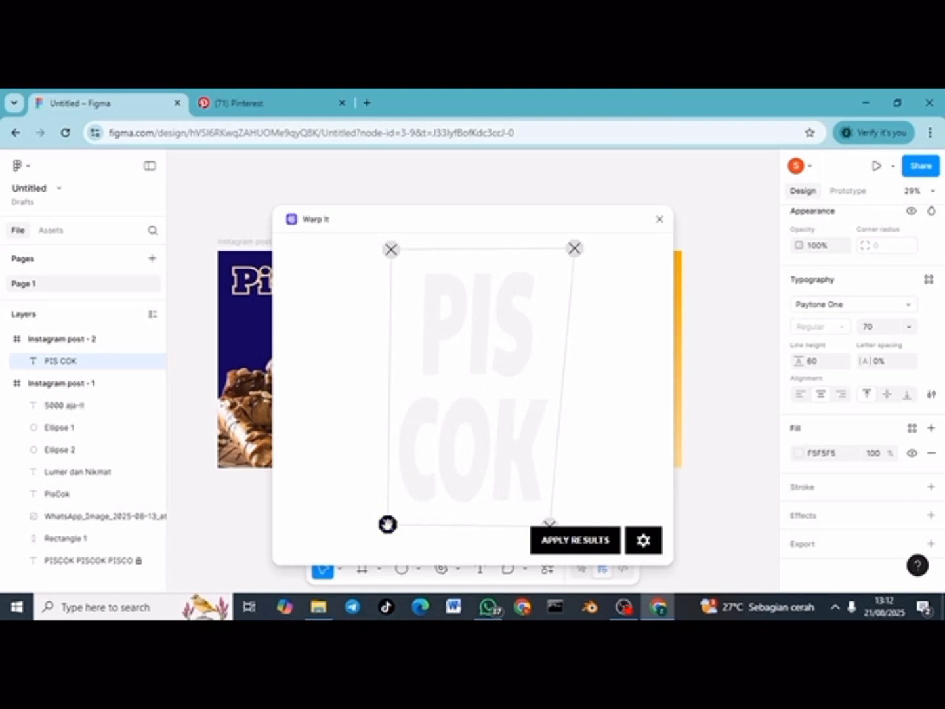
pyautogui.moveTo(549, 522); pyautogui.dragTo(574, 521)
pyautogui.moveTo(392, 249); pyautogui.dragTo(388, 252)
pyautogui.moveTo(574, 248); pyautogui.dragTo(575, 251)
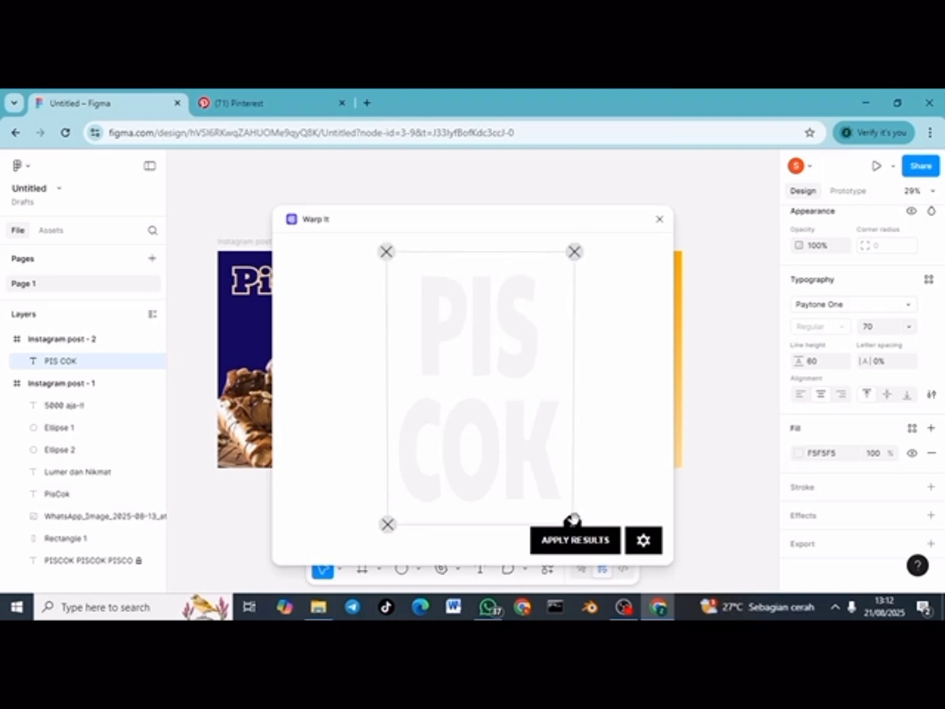
pyautogui.moveTo(572, 522); pyautogui.dragTo(568, 518)
pyautogui.moveTo(388, 523); pyautogui.dragTo(385, 521)
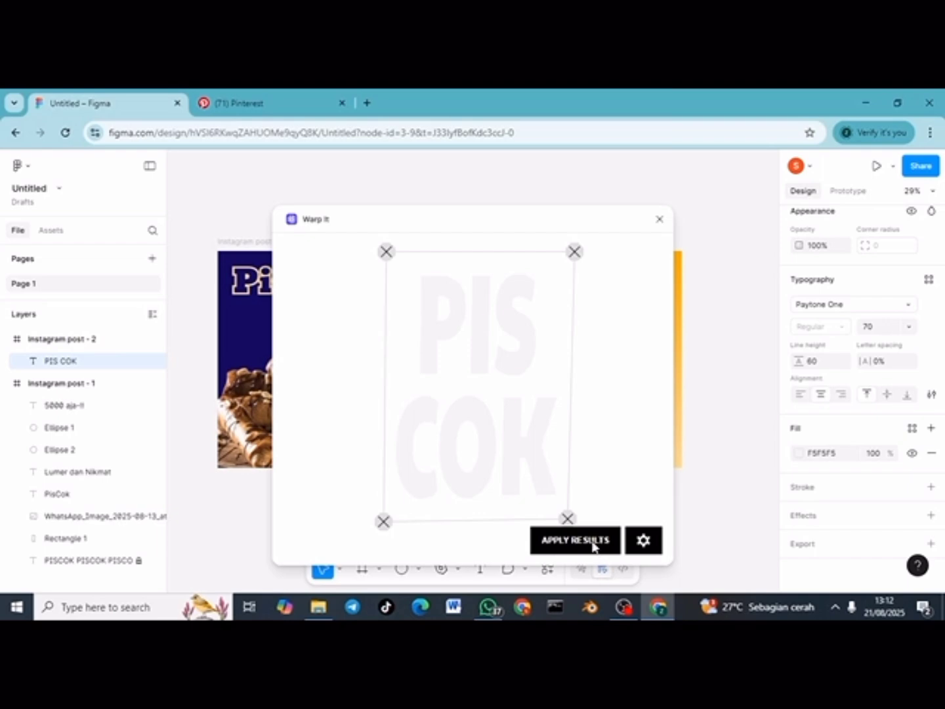
pyautogui.click(592, 546)
# Step: Scale the warped PIS COK lettering up to 493 × 650 and centre it in the post
pyautogui.click(659, 221)
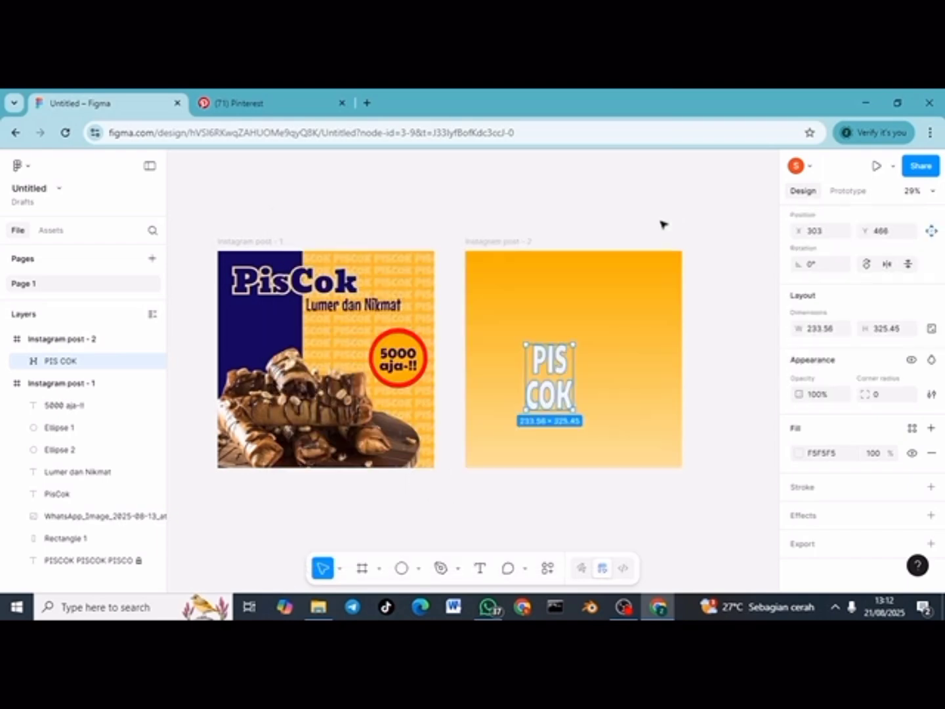
pyautogui.moveTo(574, 334); pyautogui.dragTo(612, 287)
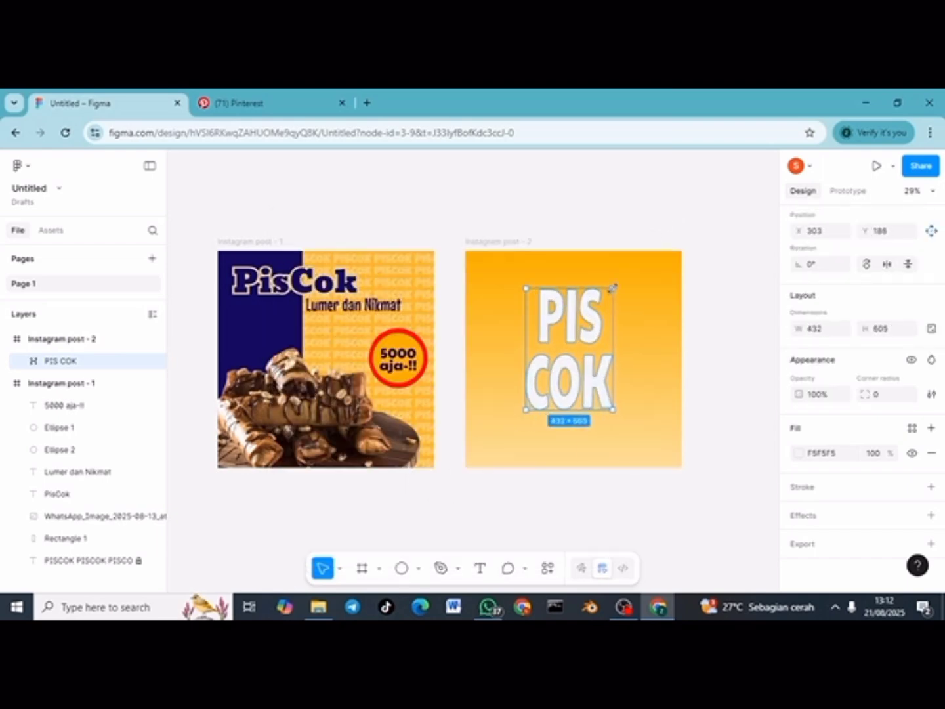
pyautogui.click(743, 392)
pyautogui.moveTo(585, 369)
pyautogui.mouseDown()
pyautogui.moveTo(590, 388)
pyautogui.moveTo(588, 377)
pyautogui.mouseUp()
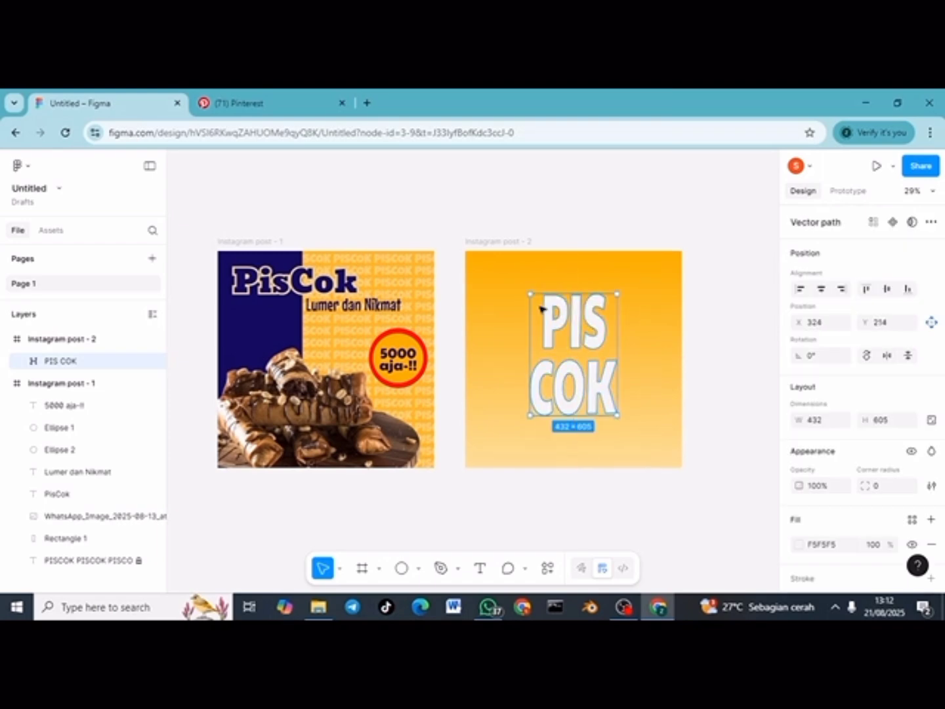
pyautogui.moveTo(530, 295); pyautogui.dragTo(517, 283)
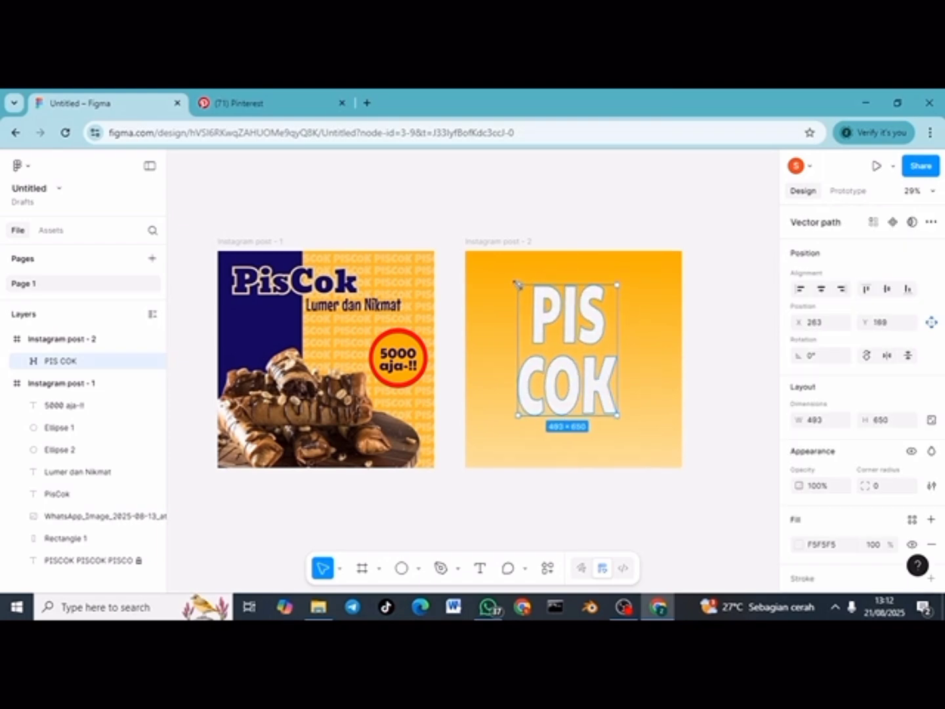
pyautogui.click(736, 396)
pyautogui.moveTo(587, 355); pyautogui.dragTo(586, 364)
# Step: Paste the piscok plate photo into the second post, resized and centred over the lettering
pyautogui.click(511, 528)
pyautogui.hotkey('shift', '1')
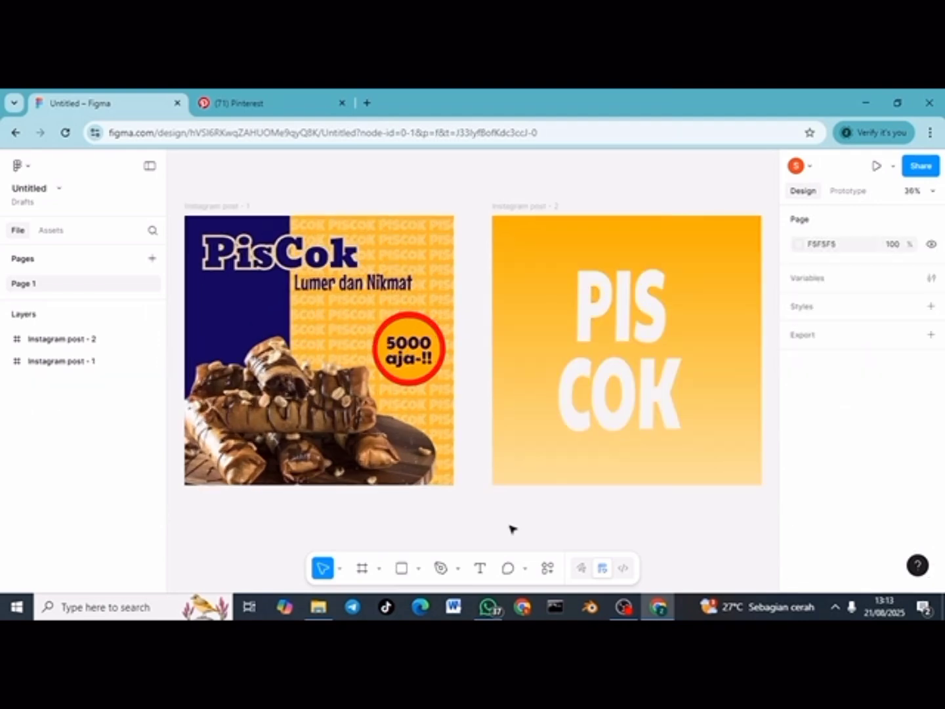
pyautogui.hotkey('ctrl', 'v')
pyautogui.moveTo(487, 379); pyautogui.dragTo(641, 289)
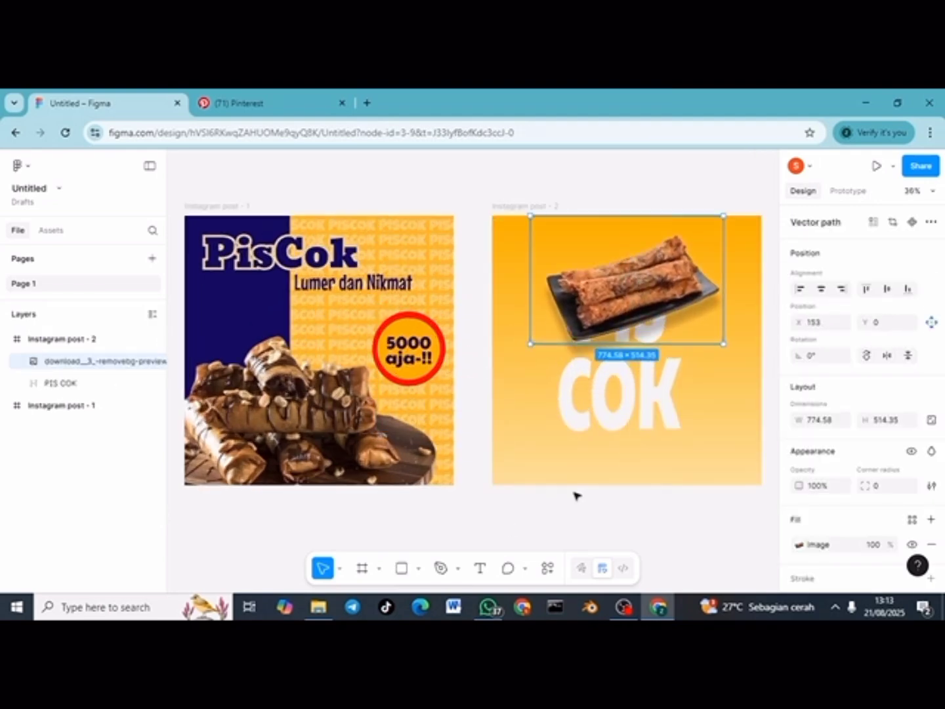
pyautogui.scroll(-1, 575, 495)
pyautogui.moveTo(578, 328); pyautogui.dragTo(546, 393)
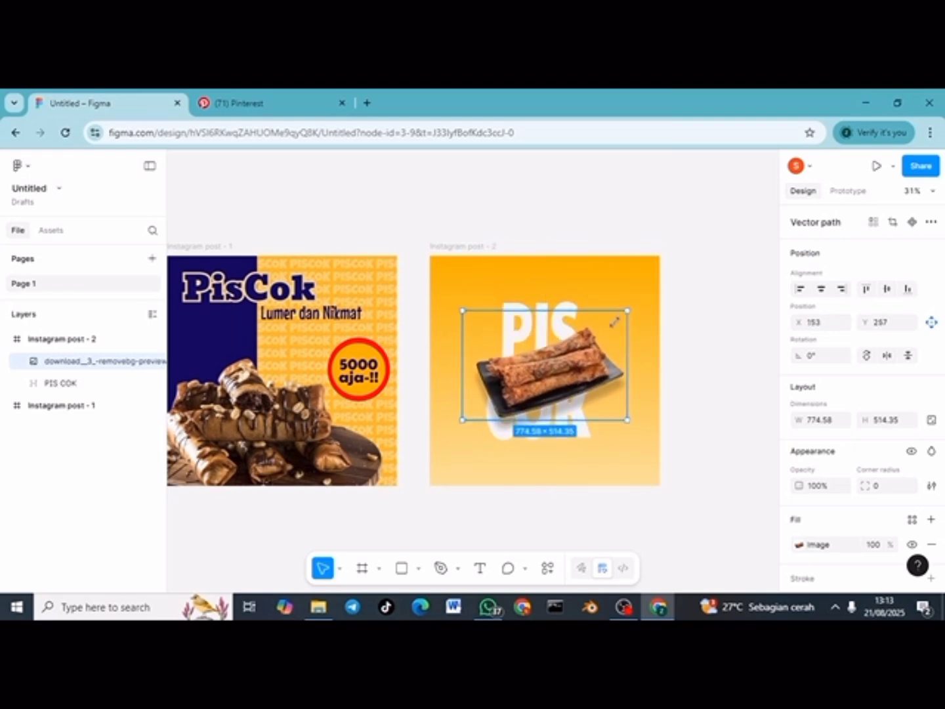
pyautogui.moveTo(628, 311); pyautogui.dragTo(611, 322)
pyautogui.moveTo(548, 385); pyautogui.dragTo(549, 375)
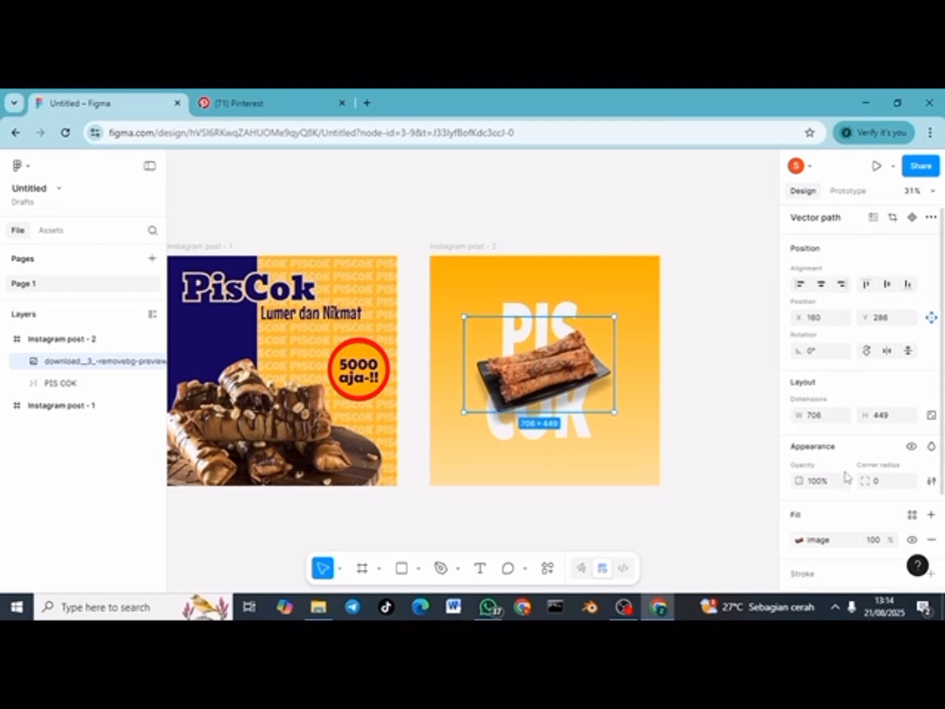
# Step: Give the plate photo a drop shadow (X 0, Y 50, blur 30) and duplicate it
pyautogui.scroll(-2, 844, 481)
pyautogui.click(799, 509)
pyautogui.click(705, 440)
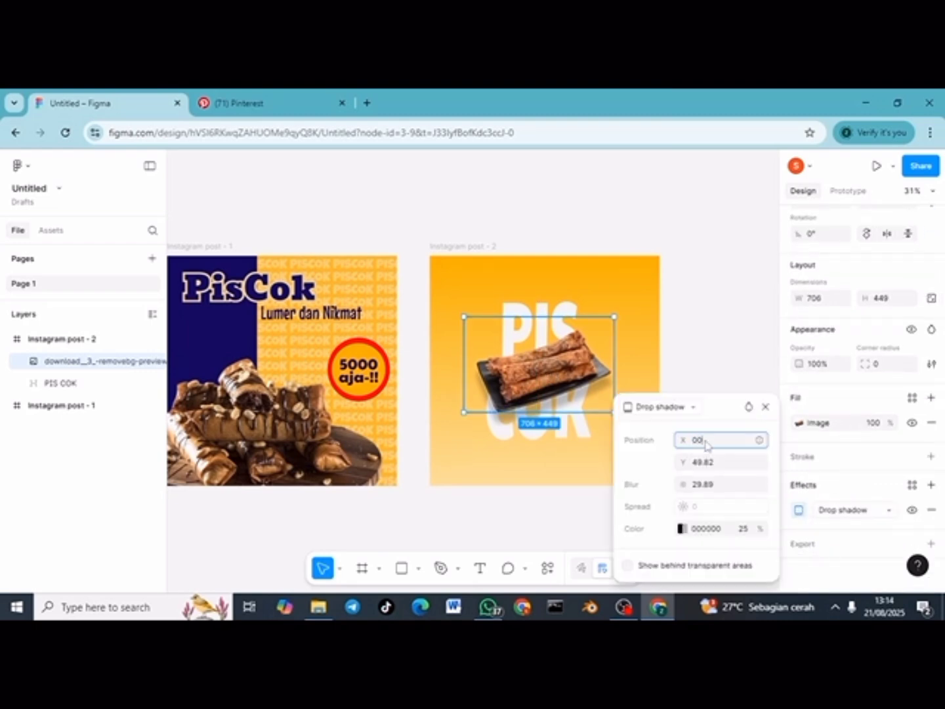
pyautogui.write('00')
pyautogui.press('Return')
pyautogui.click(717, 462)
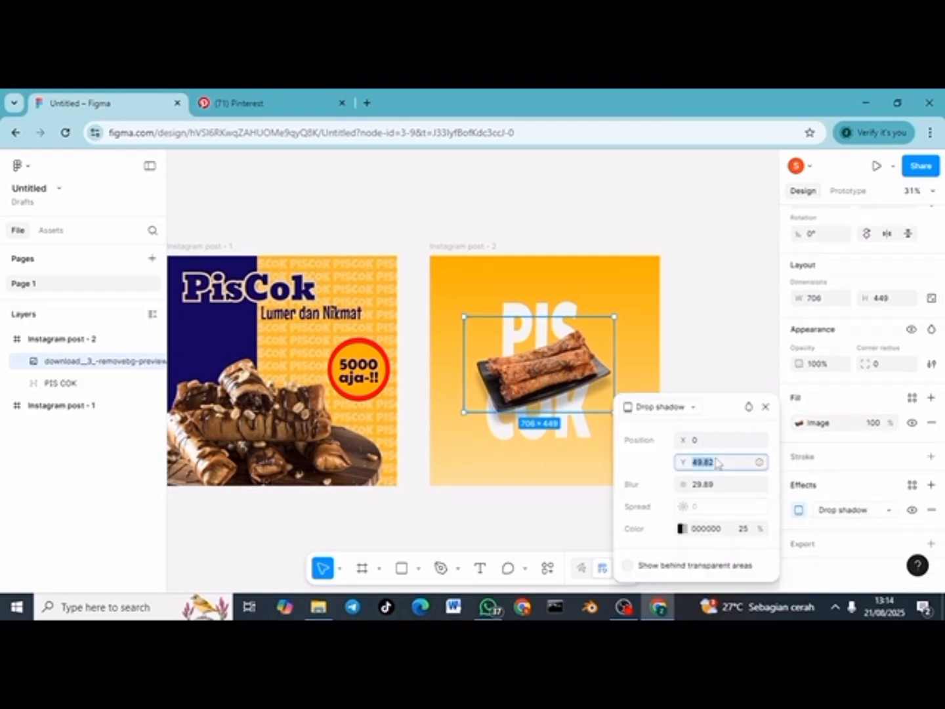
pyautogui.write('49')
pyautogui.press('BackSpace')
pyautogui.press('BackSpace')
pyautogui.write('50')
pyautogui.press('Return')
pyautogui.click(714, 483)
pyautogui.write('30')
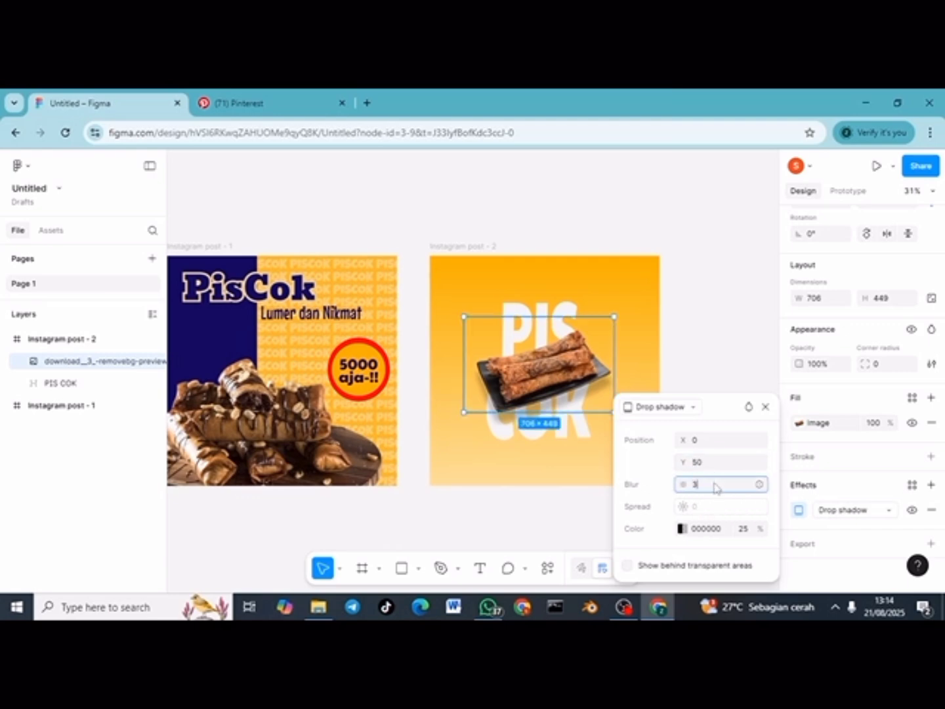
pyautogui.press('Return')
pyautogui.click(700, 353)
pyautogui.click(543, 378)
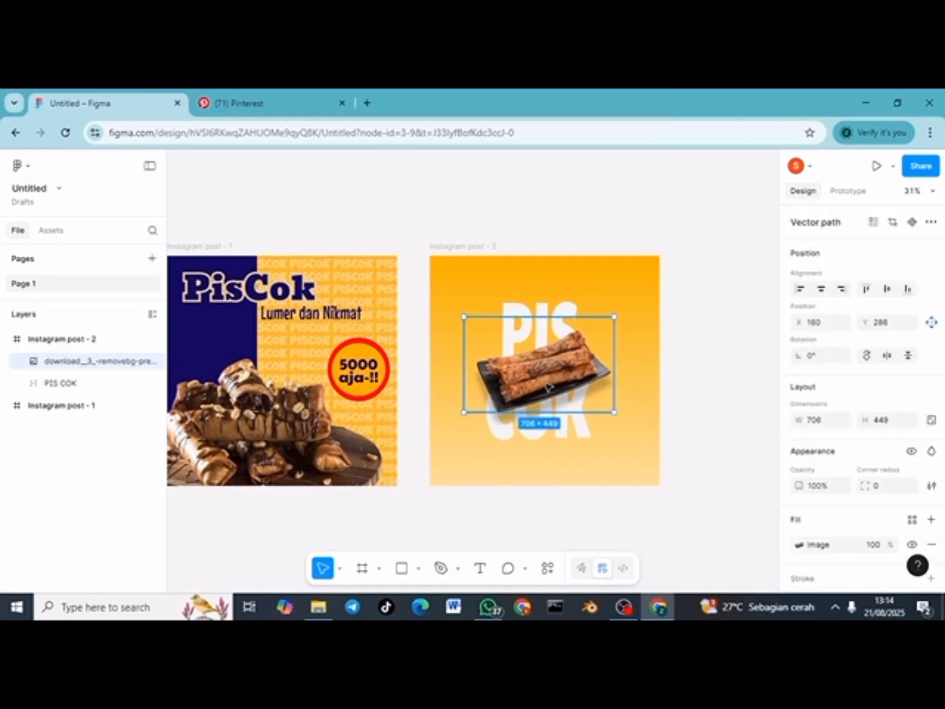
pyautogui.hotkey('ctrl', 'd')
# Step: Mirror the plate copy, shrink it to 520 × 335 and tilt it near the post's top
pyautogui.moveTo(543, 377); pyautogui.dragTo(505, 303)
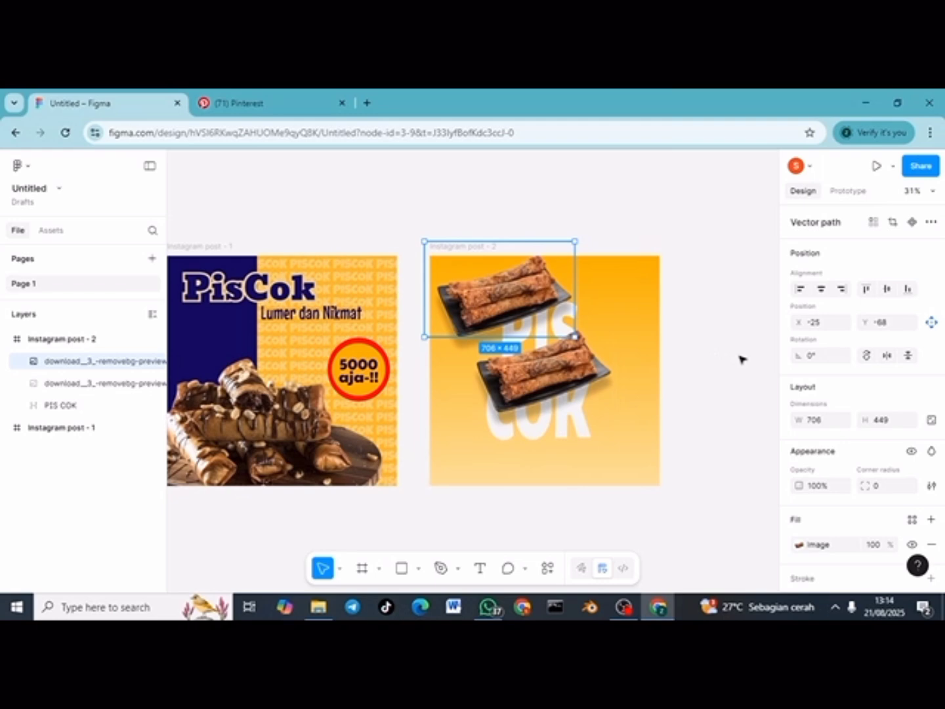
pyautogui.click(887, 357)
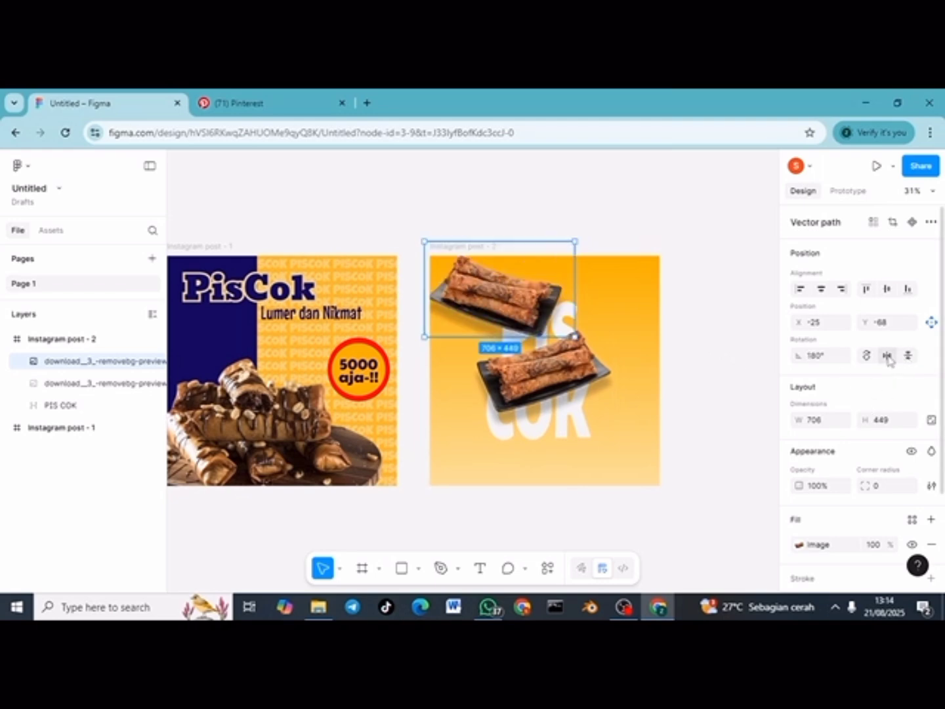
pyautogui.moveTo(575, 241); pyautogui.dragTo(523, 260)
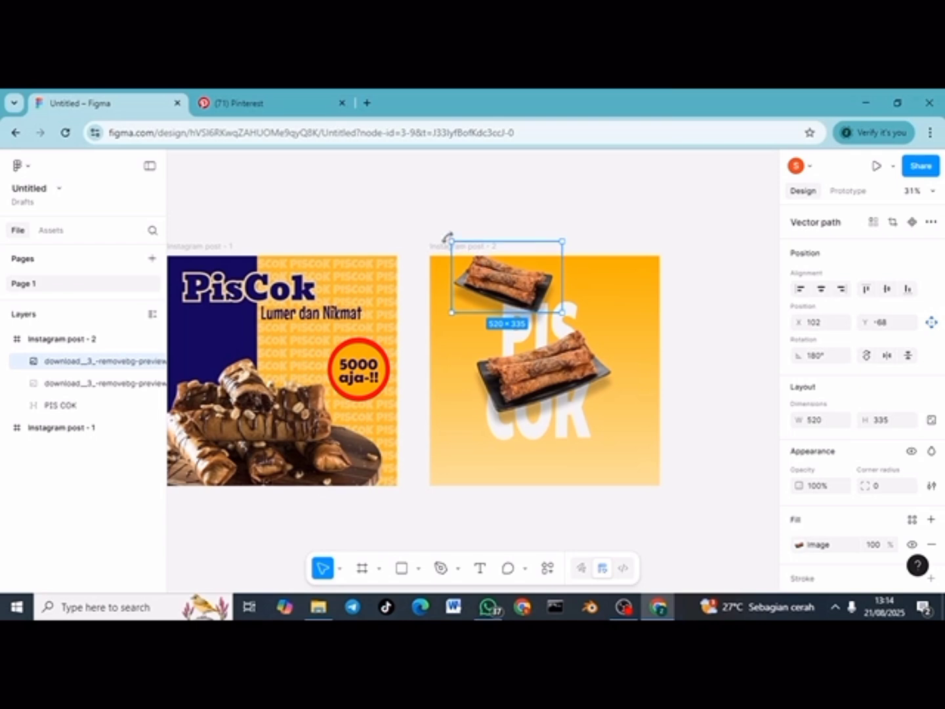
pyautogui.moveTo(446, 237); pyautogui.dragTo(449, 225)
pyautogui.moveTo(531, 293)
pyautogui.mouseDown()
pyautogui.moveTo(522, 292)
pyautogui.moveTo(529, 292)
pyautogui.mouseUp()
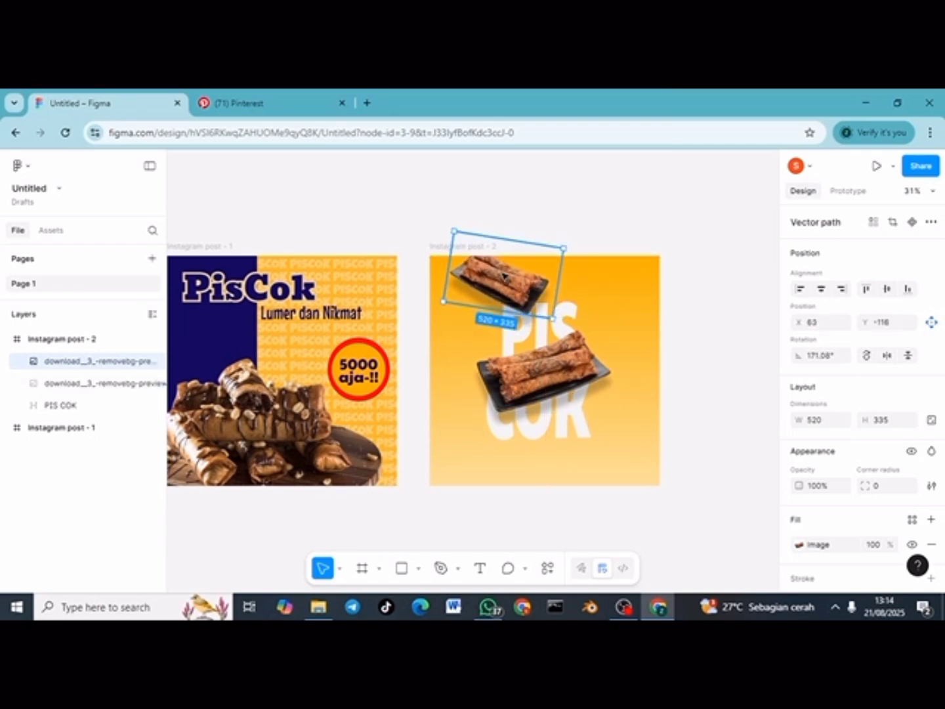
# Step: Paste another mirrored plate copy at the post's bottom, rotated about nine degrees
pyautogui.hotkey('ctrl', 'v')
pyautogui.moveTo(522, 209); pyautogui.dragTo(559, 532)
pyautogui.click(889, 355)
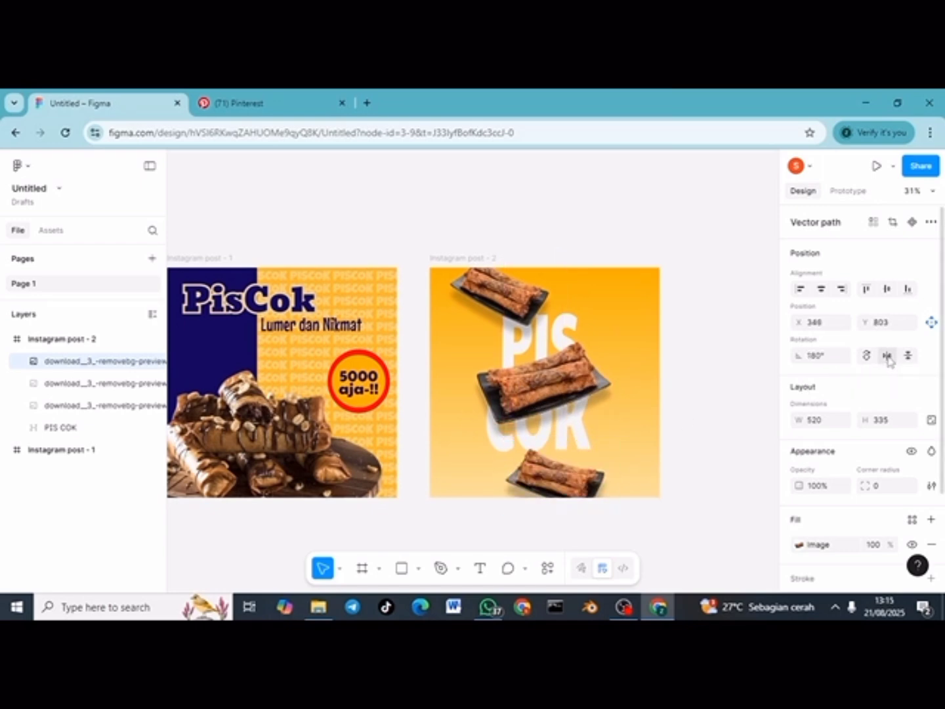
pyautogui.moveTo(564, 483); pyautogui.dragTo(575, 481)
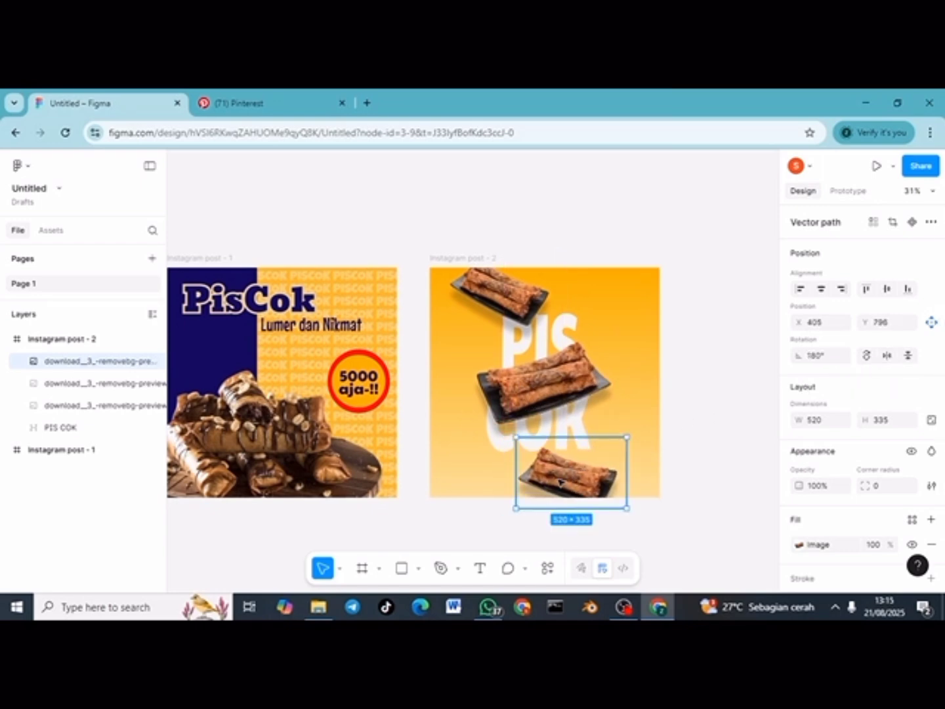
pyautogui.moveTo(633, 435); pyautogui.dragTo(638, 446)
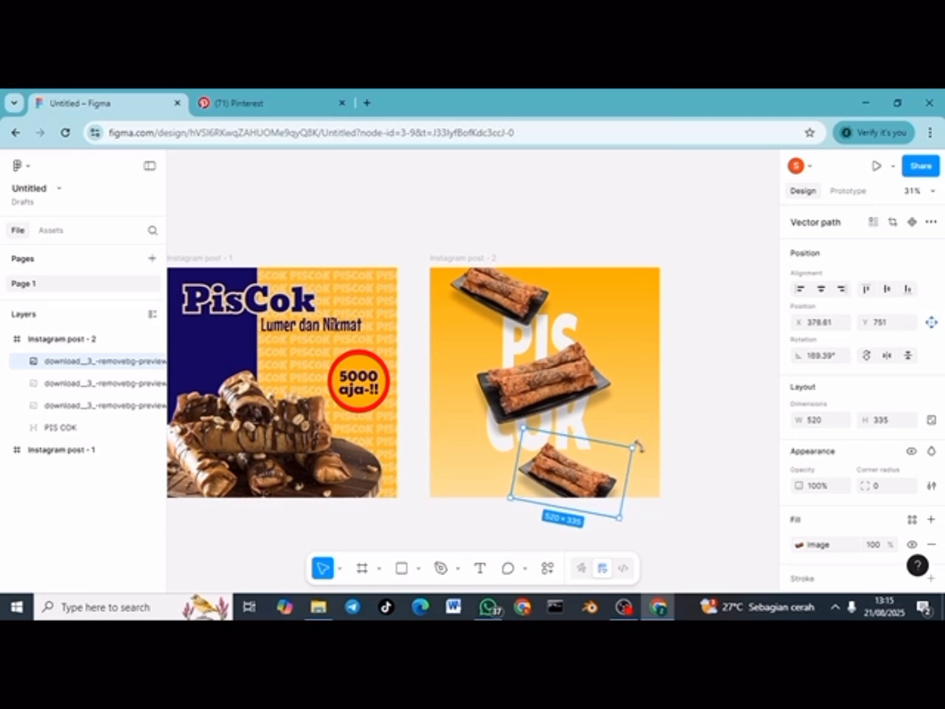
pyautogui.click(686, 457)
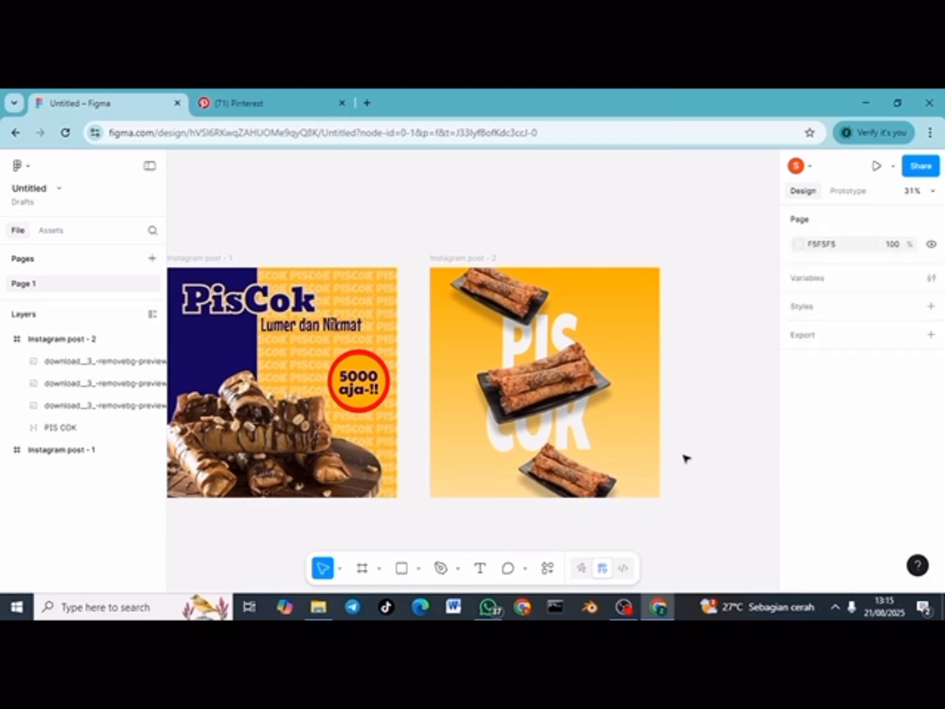
# Step: Draw a rectangle entering from post 2's left edge with corner radius 30
pyautogui.click(418, 569)
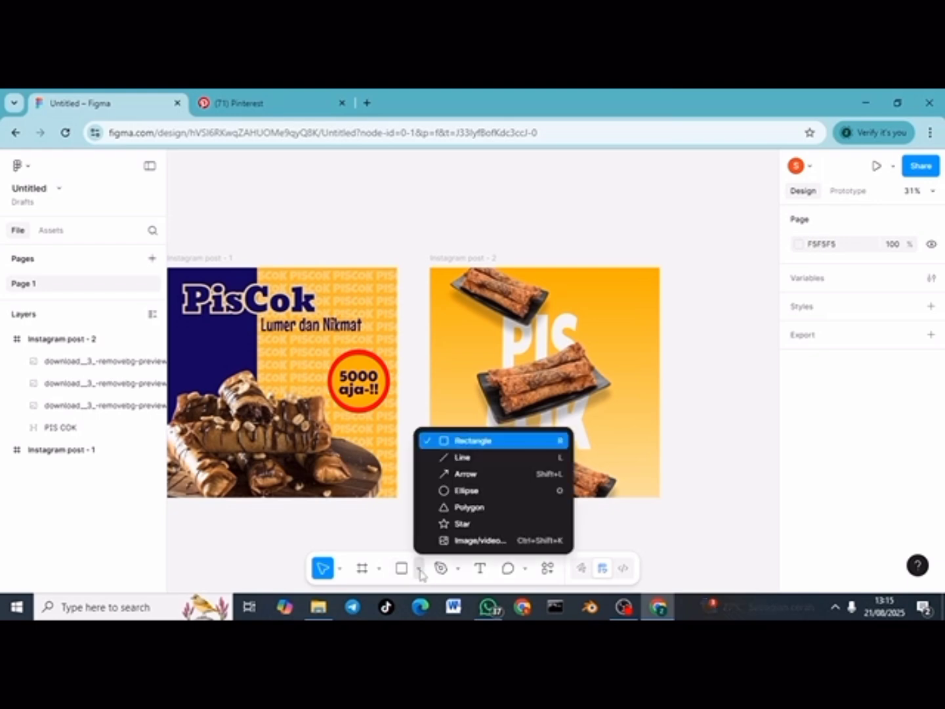
pyautogui.click(459, 439)
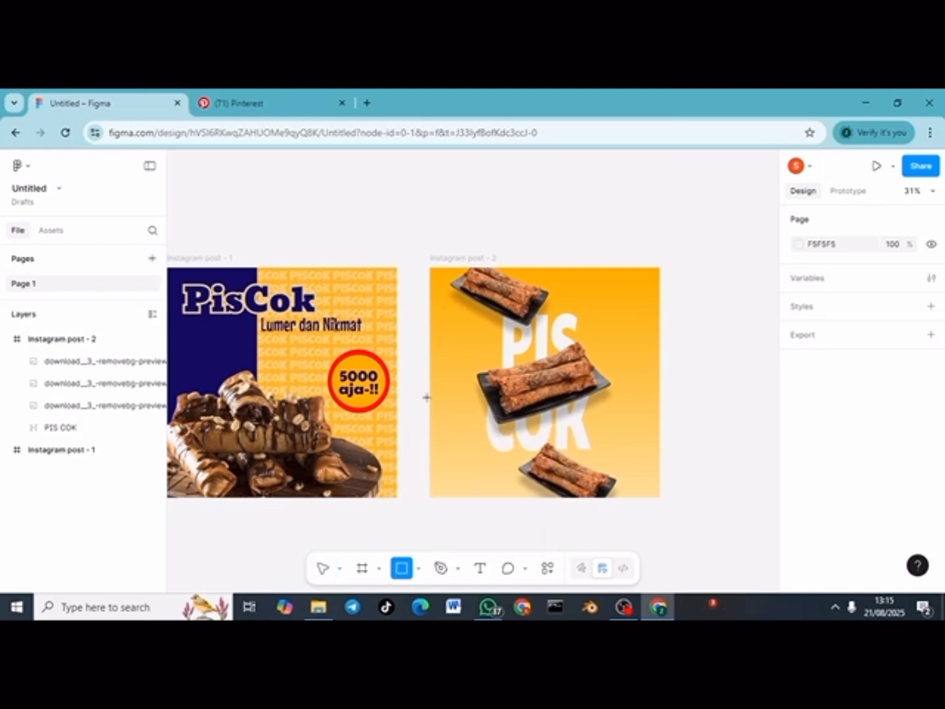
pyautogui.moveTo(430, 396); pyautogui.dragTo(503, 422)
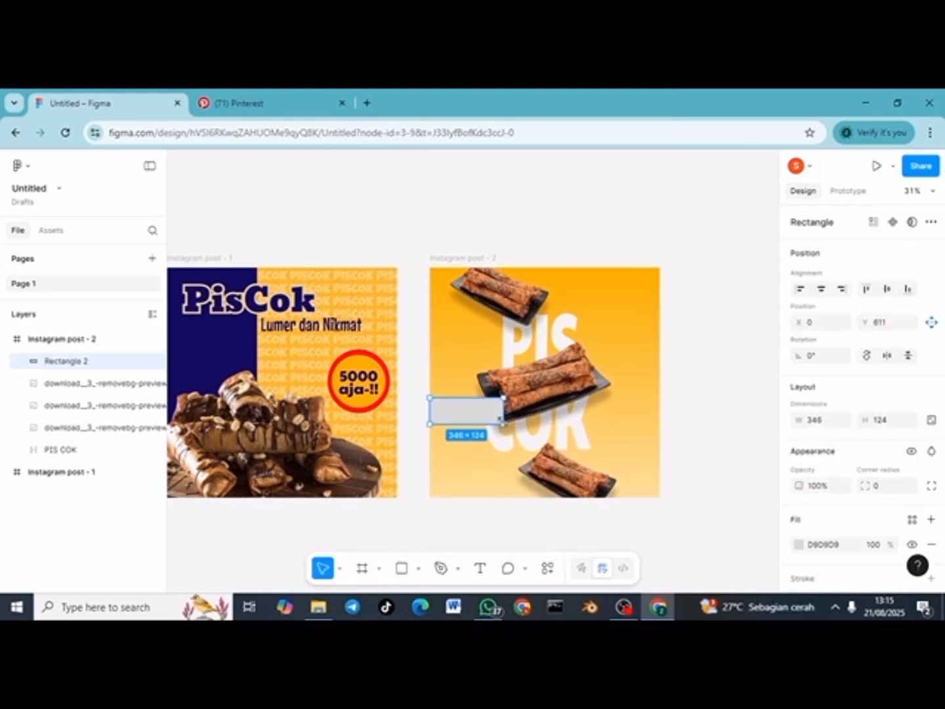
pyautogui.click(885, 491)
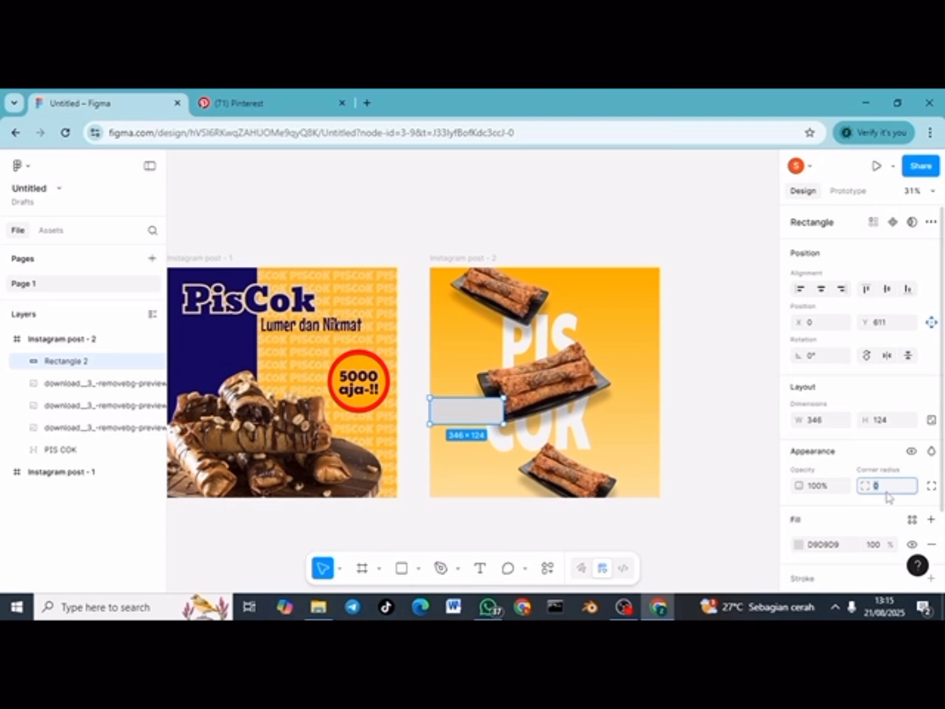
pyautogui.write('20')
pyautogui.press('Return')
pyautogui.click(885, 491)
pyautogui.write('30')
pyautogui.press('Return')
pyautogui.moveTo(430, 415); pyautogui.dragTo(417, 413)
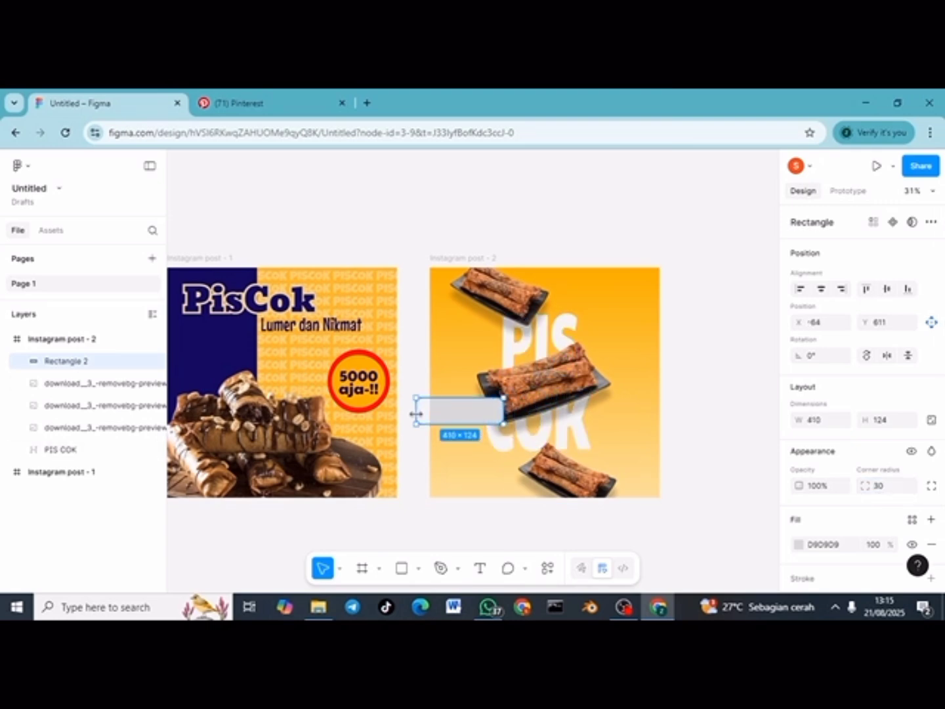
# Step: Fill the bar with deep orange FF6A00 and widen it to 443 × 124
pyautogui.click(813, 547)
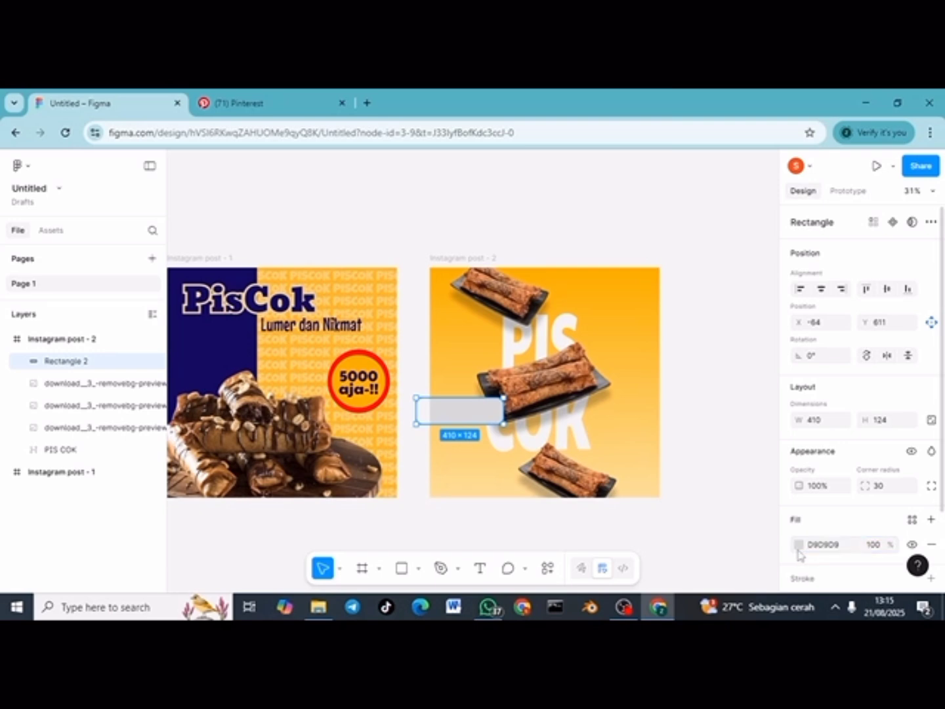
pyautogui.click(799, 546)
pyautogui.click(665, 553)
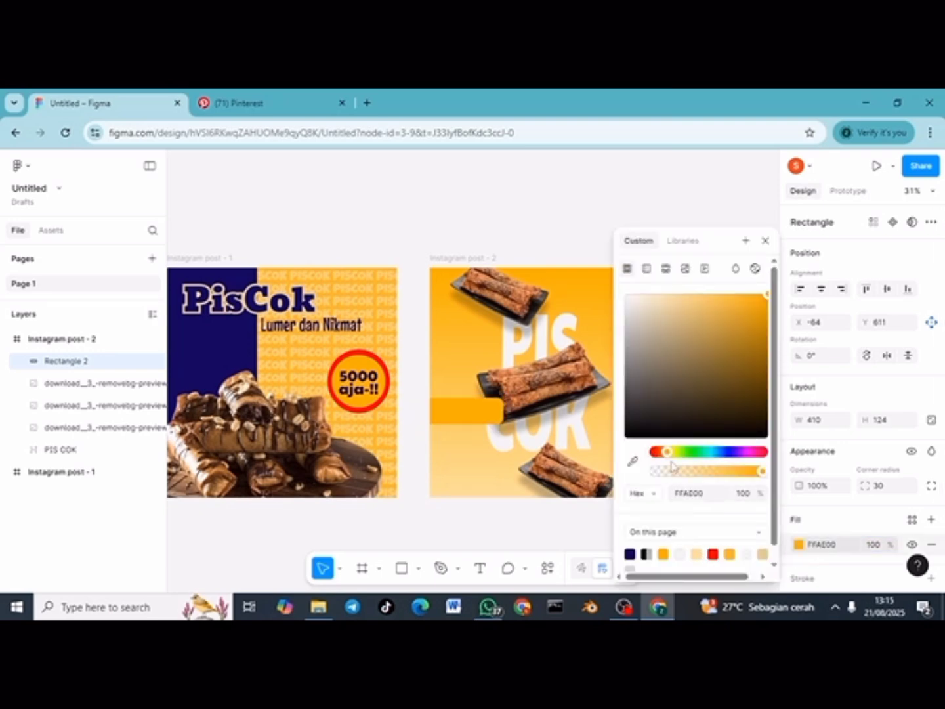
pyautogui.click(623, 209)
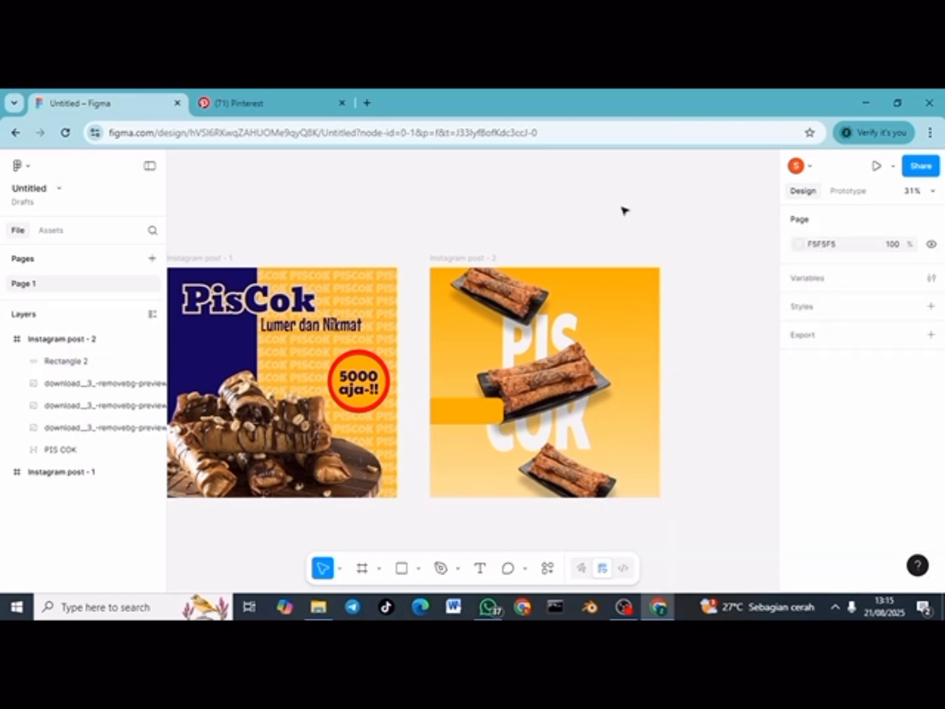
pyautogui.click(494, 412)
pyautogui.click(799, 543)
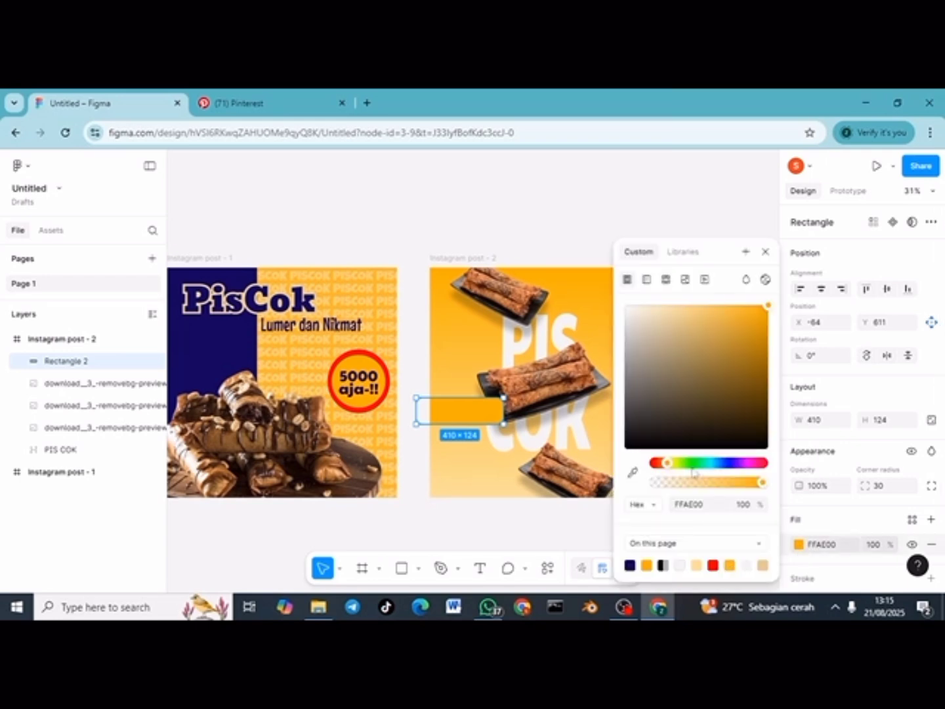
pyautogui.moveTo(670, 468); pyautogui.dragTo(664, 468)
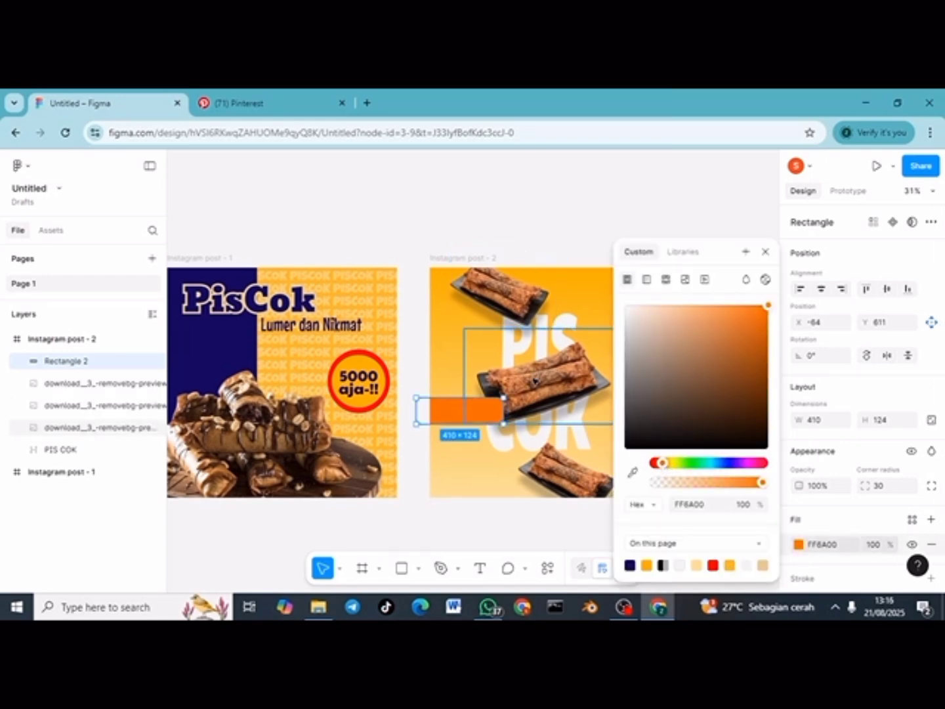
pyautogui.moveTo(505, 411); pyautogui.dragTo(484, 411)
pyautogui.click(557, 252)
# Step: Enlarge the middle food image to 816 × 520
pyautogui.click(511, 390)
pyautogui.moveTo(616, 324); pyautogui.dragTo(636, 315)
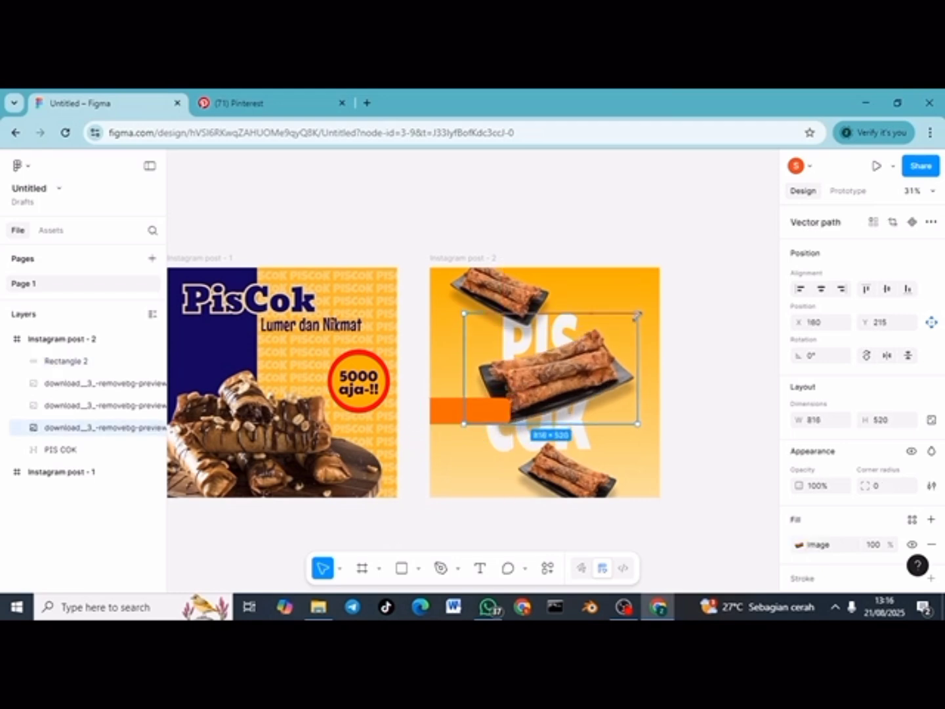
pyautogui.click(422, 403)
pyautogui.scroll(4, 423, 402)
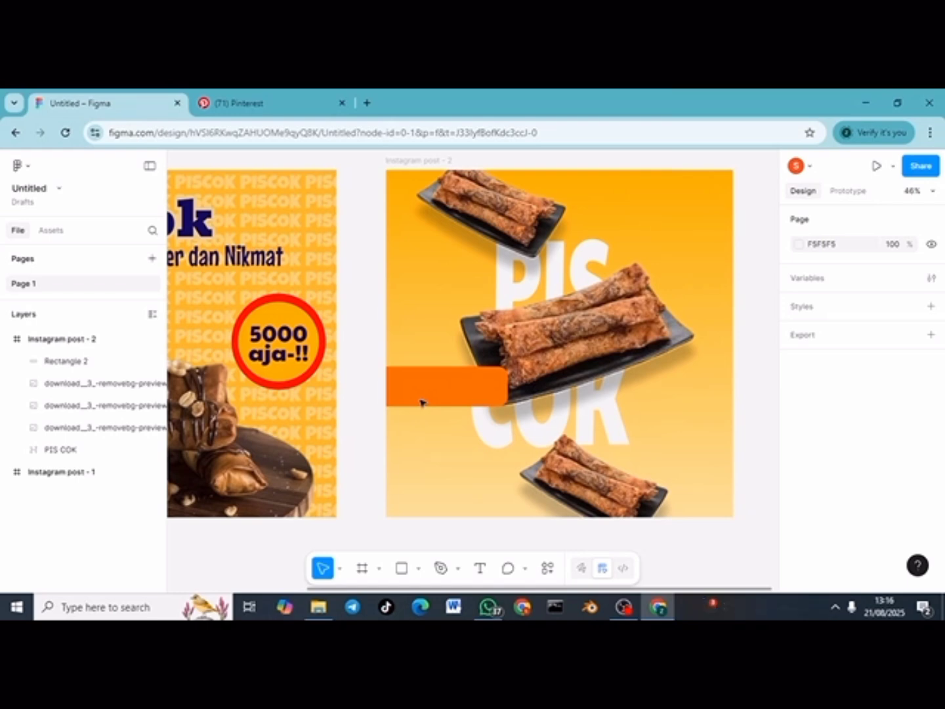
# Step: Type the caption 'Lumer di mulut, bahagia di hati' on the orange bar at size 40
pyautogui.click(481, 570)
pyautogui.click(407, 381)
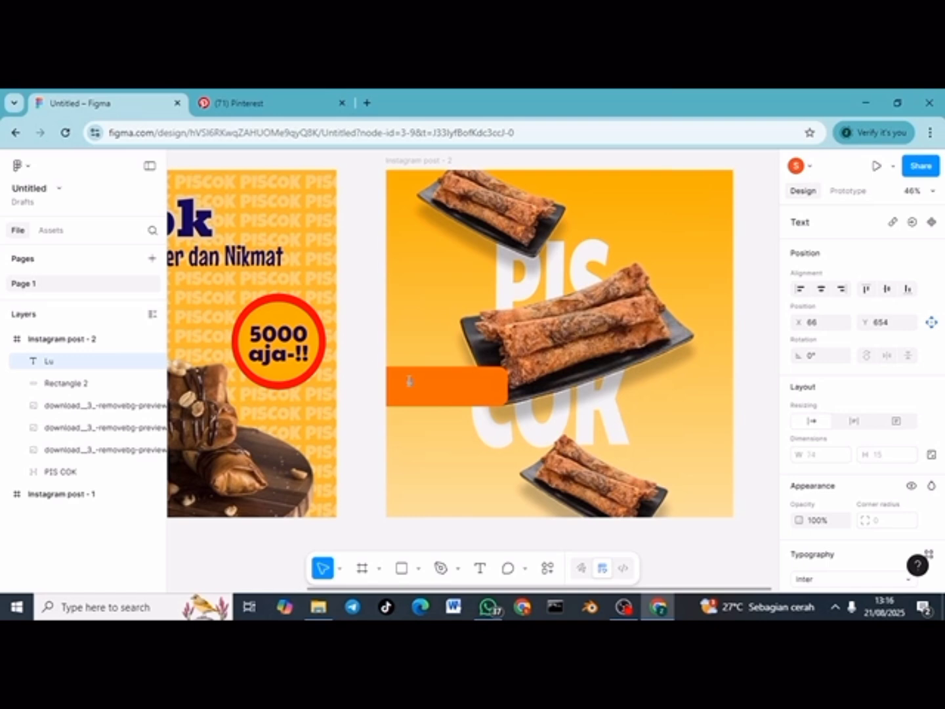
pyautogui.scroll(-3, 824, 485)
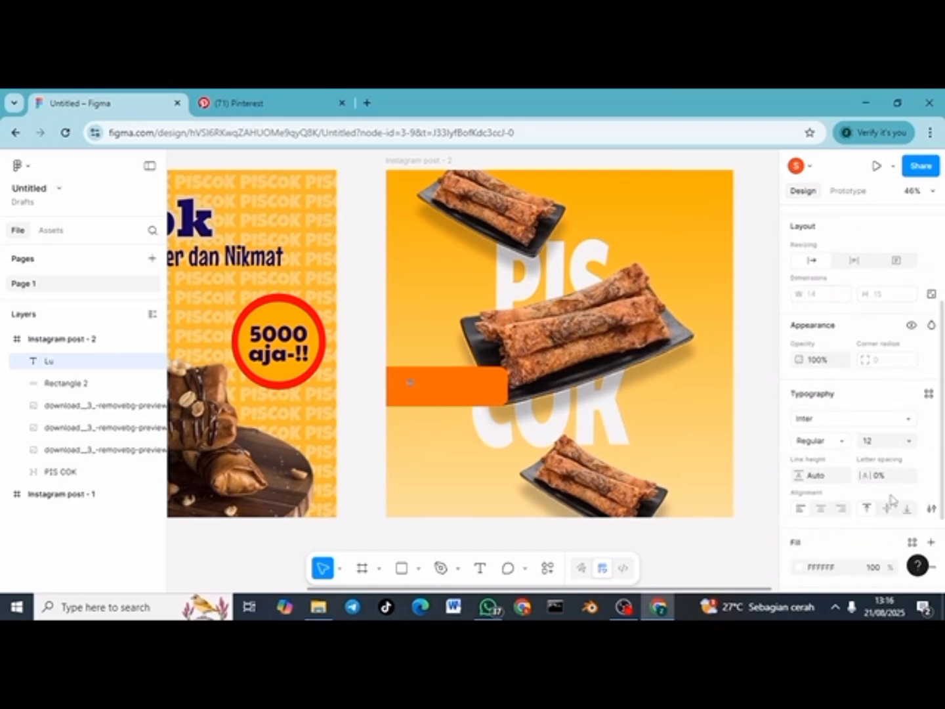
pyautogui.click(876, 442)
pyautogui.press('Return')
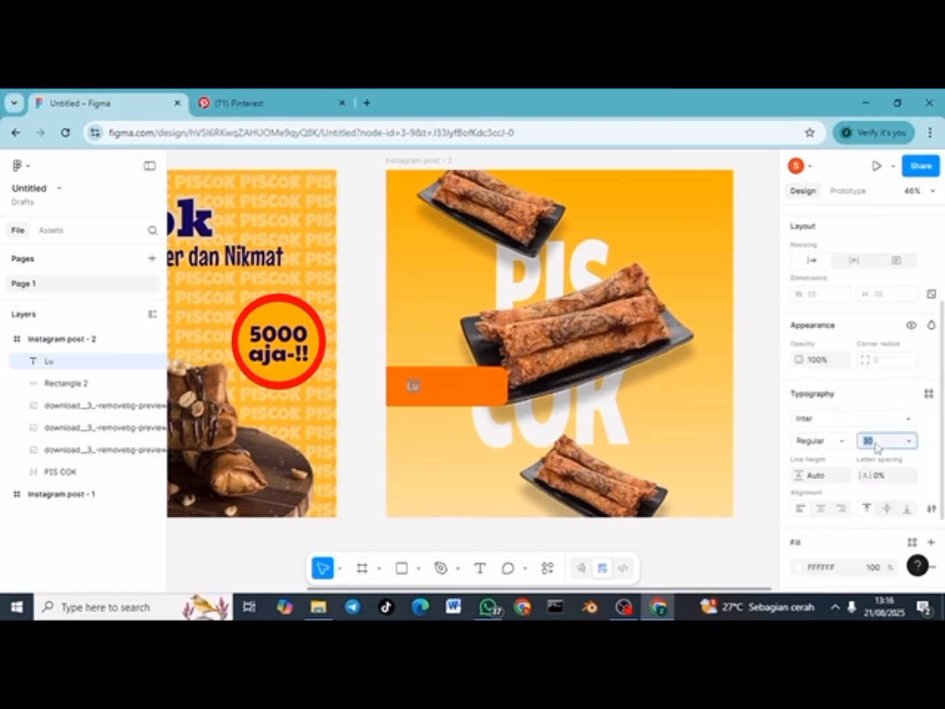
pyautogui.press('Return')
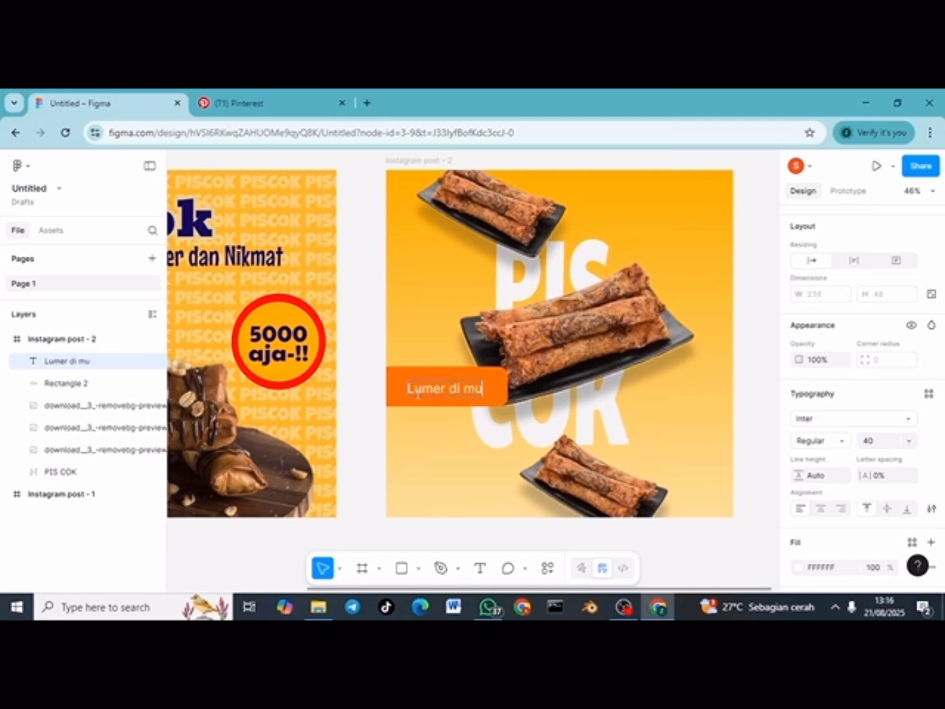
pyautogui.write(', bahagia di hati')
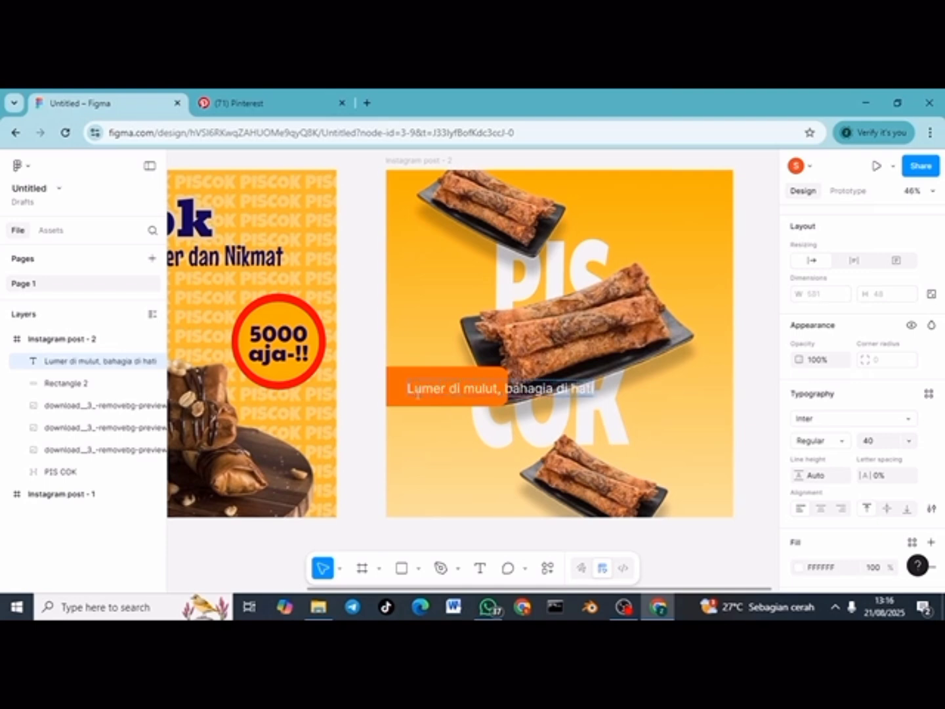
# Step: Set the caption to Itim, line height 40, broken after 'mulut,', positioned inside the bar
pyautogui.hotkey('ctrl', 'a')
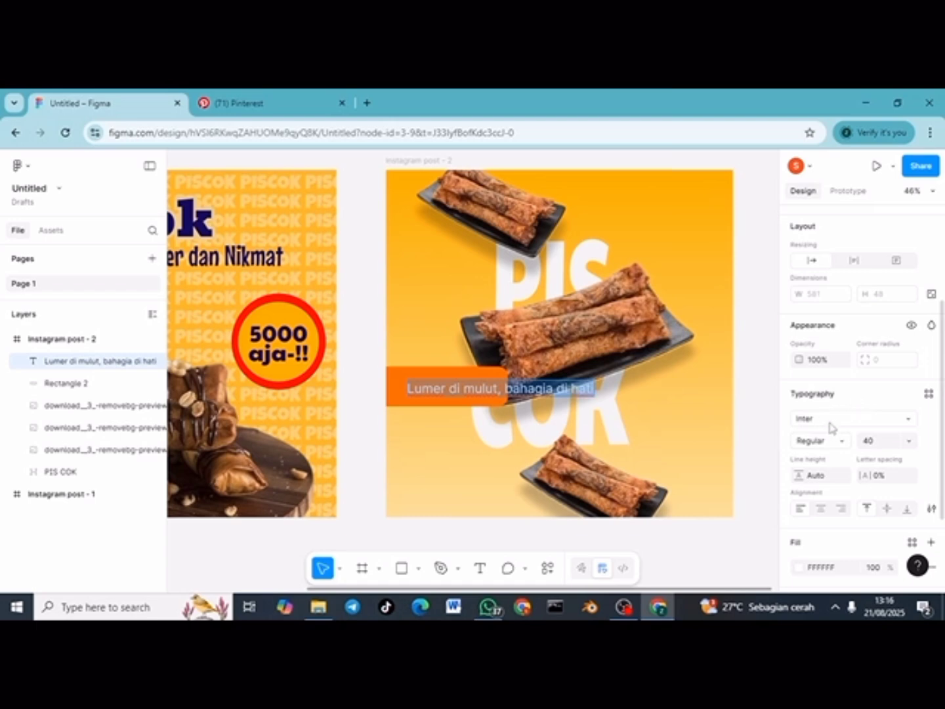
pyautogui.click(830, 423)
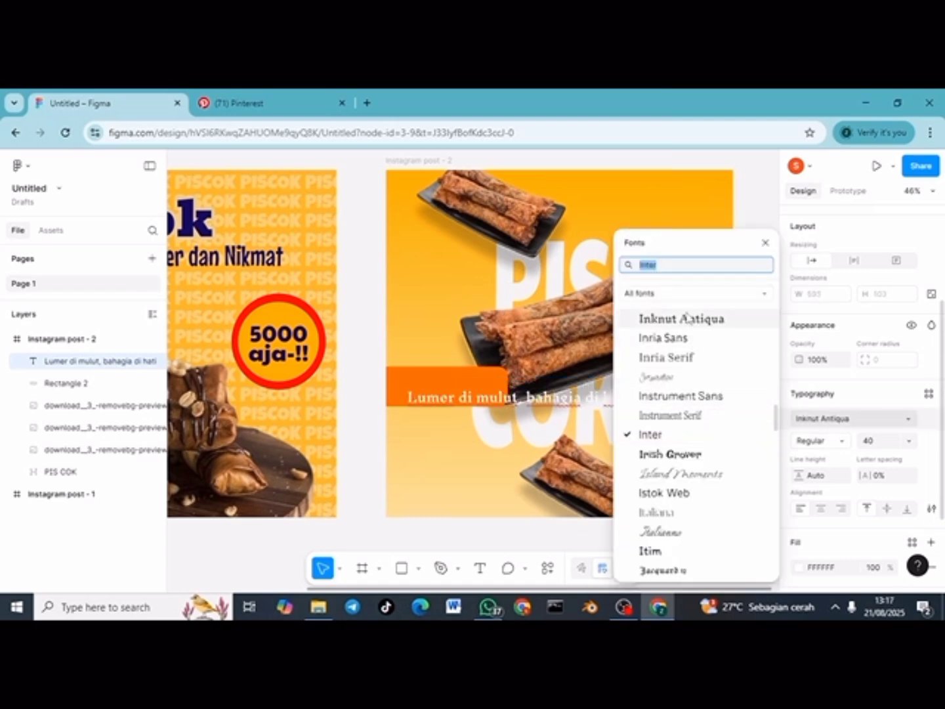
pyautogui.click(680, 553)
pyautogui.press('Escape')
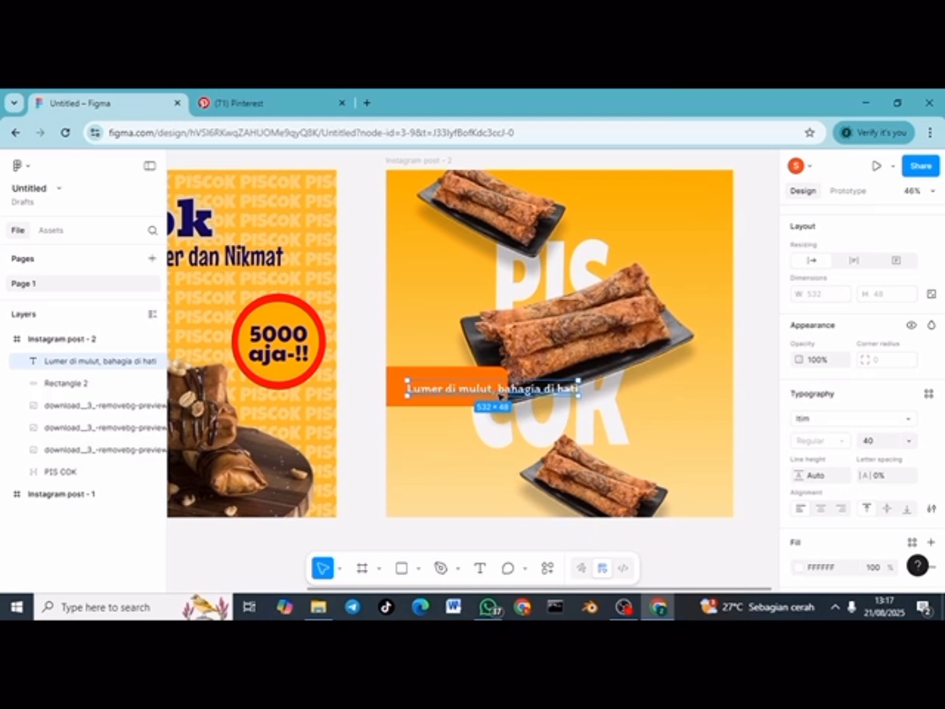
pyautogui.doubleClick(499, 393)
pyautogui.press('Return')
pyautogui.hotkey('ctrl', 'a')
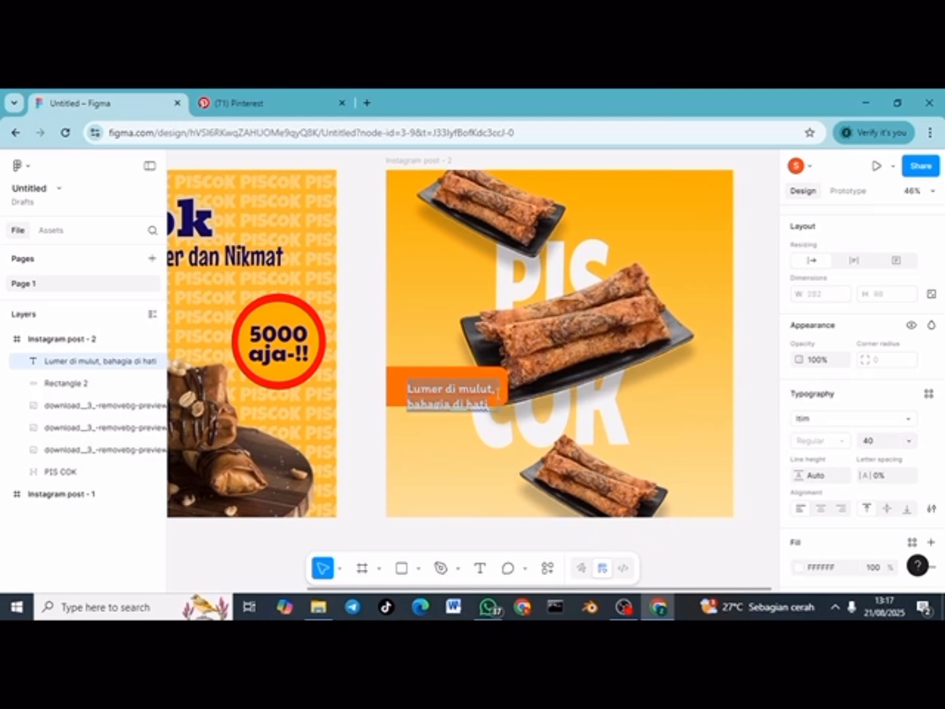
pyautogui.click(826, 480)
pyautogui.press('Return')
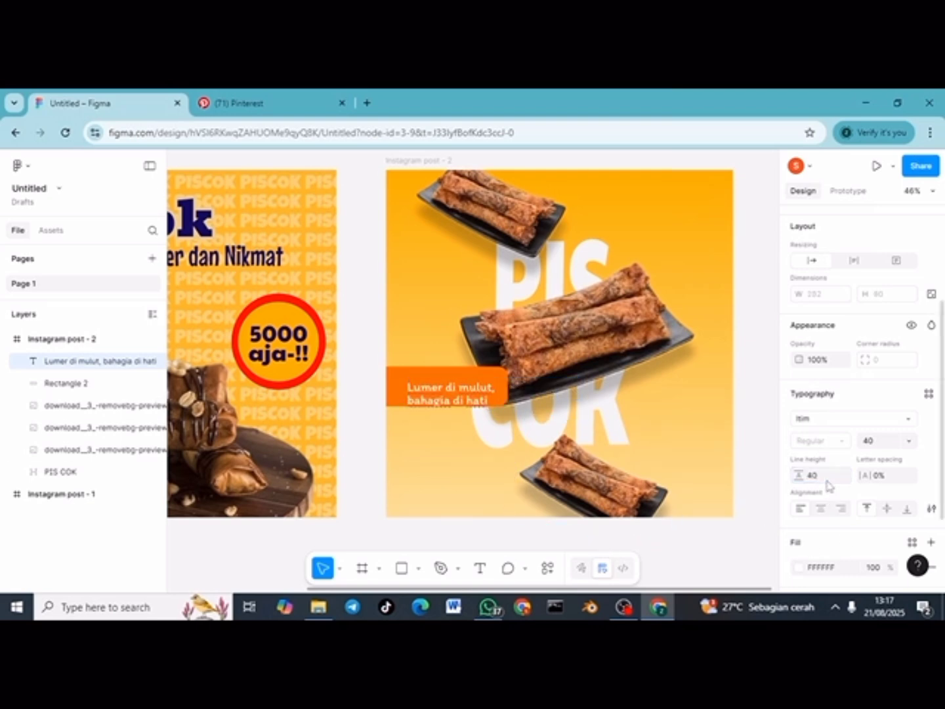
pyautogui.press('Escape')
pyautogui.moveTo(471, 397); pyautogui.dragTo(456, 389)
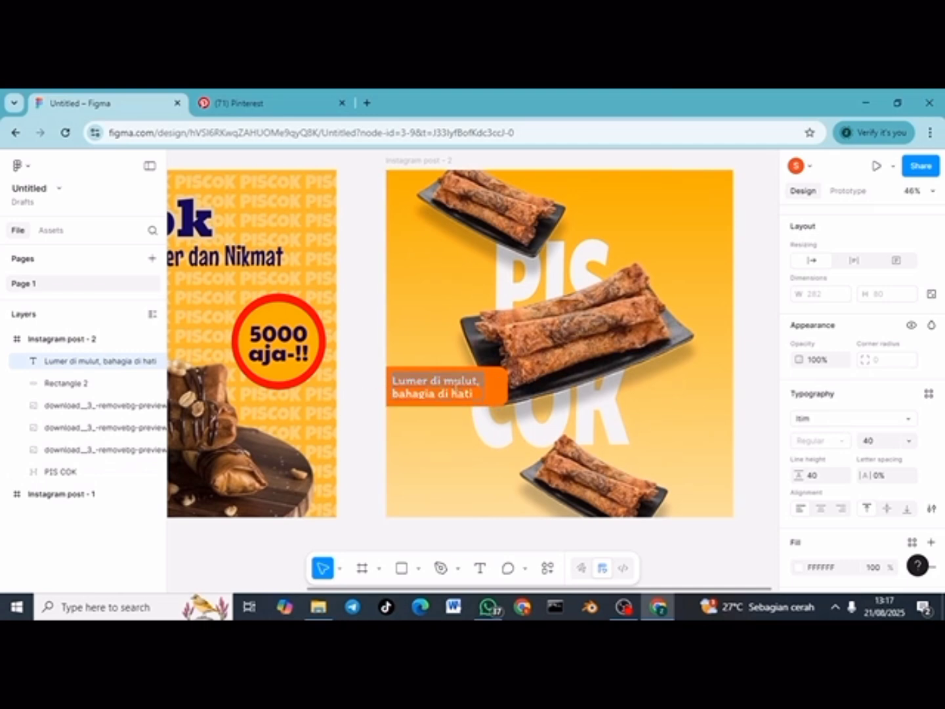
# Step: Capitalise 'bahagia' to 'Bahagia' in the caption
pyautogui.click(738, 431)
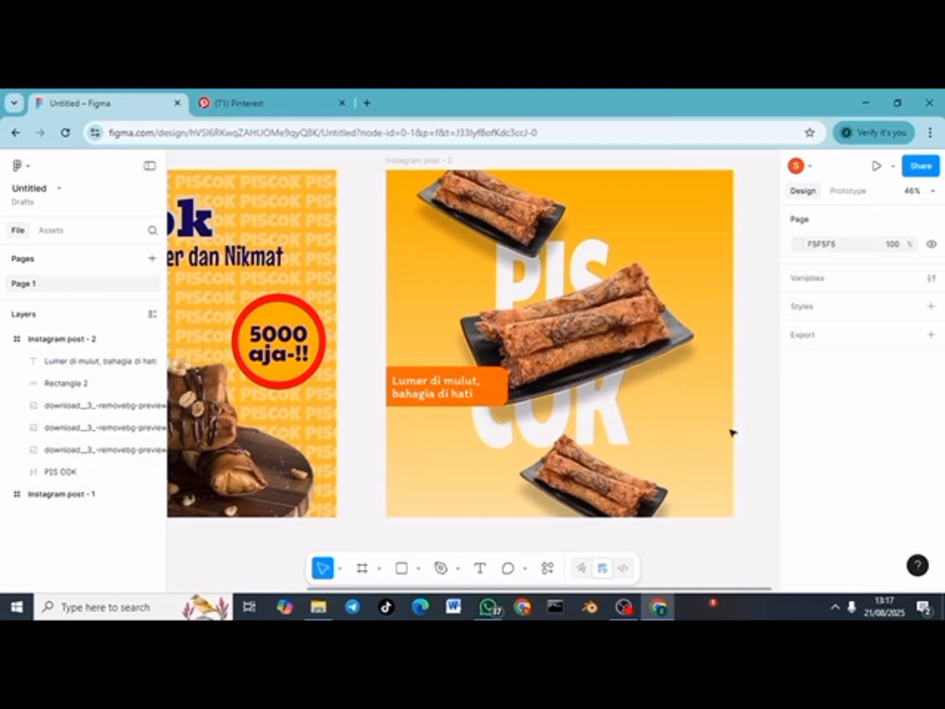
pyautogui.click(459, 381)
pyautogui.doubleClick(405, 395)
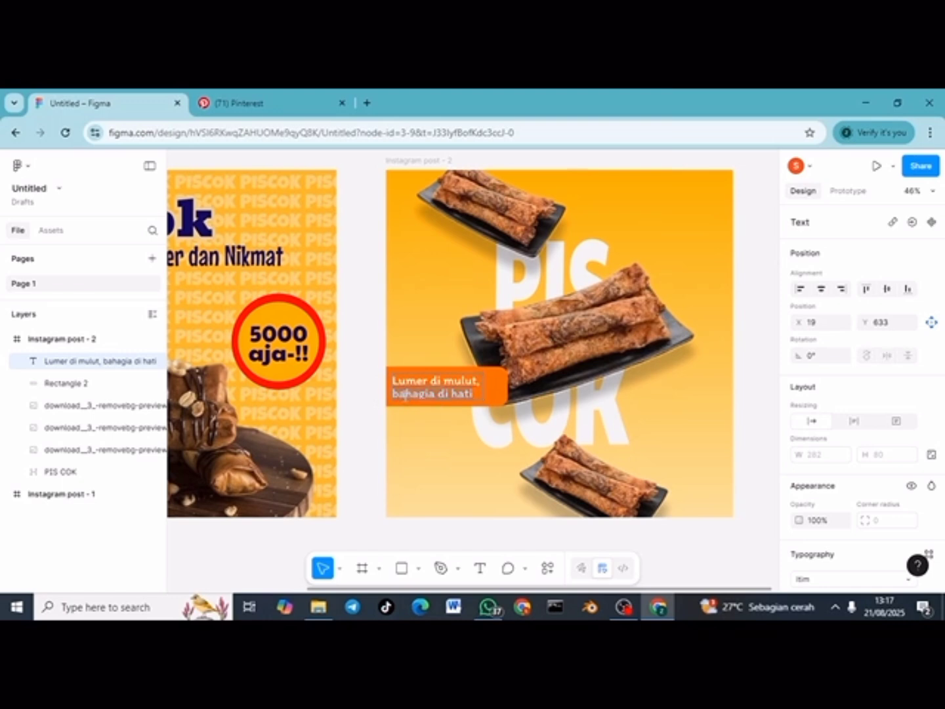
pyautogui.click(405, 395)
pyautogui.press('BackSpace')
pyautogui.write('B')
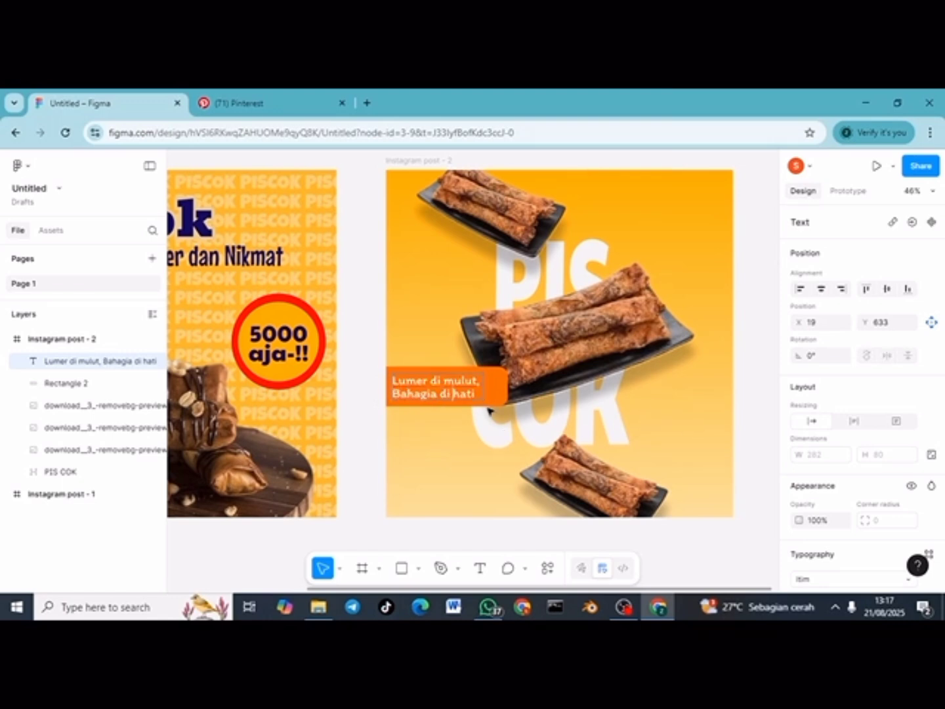
pyautogui.click(763, 431)
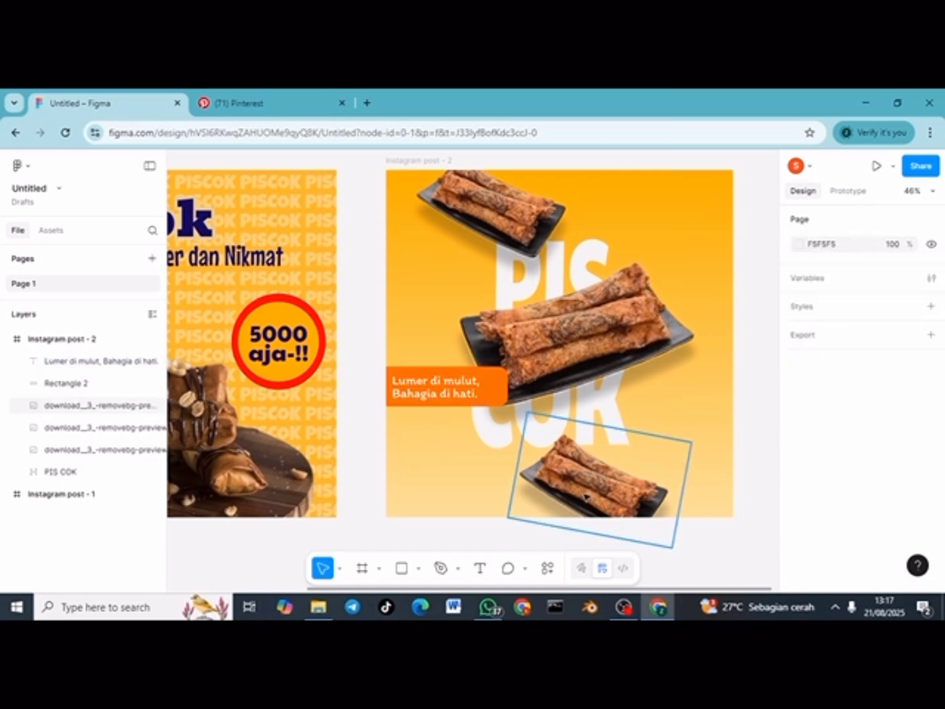
# Step: Draw a small circle on the right side of post 2 and fill it deep orange
pyautogui.click(418, 568)
pyautogui.click(463, 492)
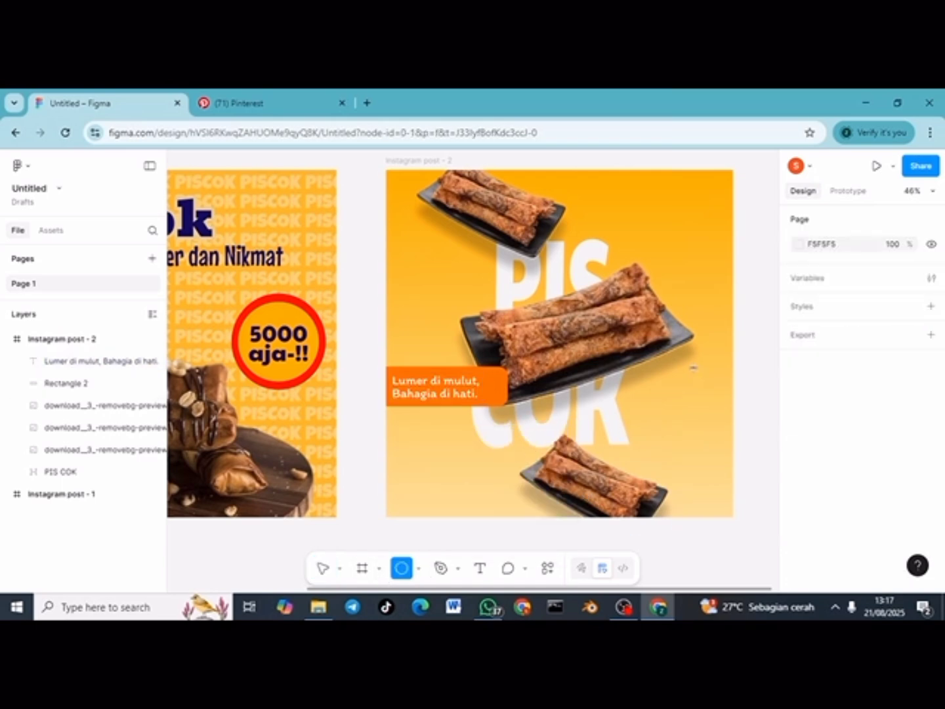
pyautogui.moveTo(672, 360); pyautogui.dragTo(696, 407)
pyautogui.click(800, 546)
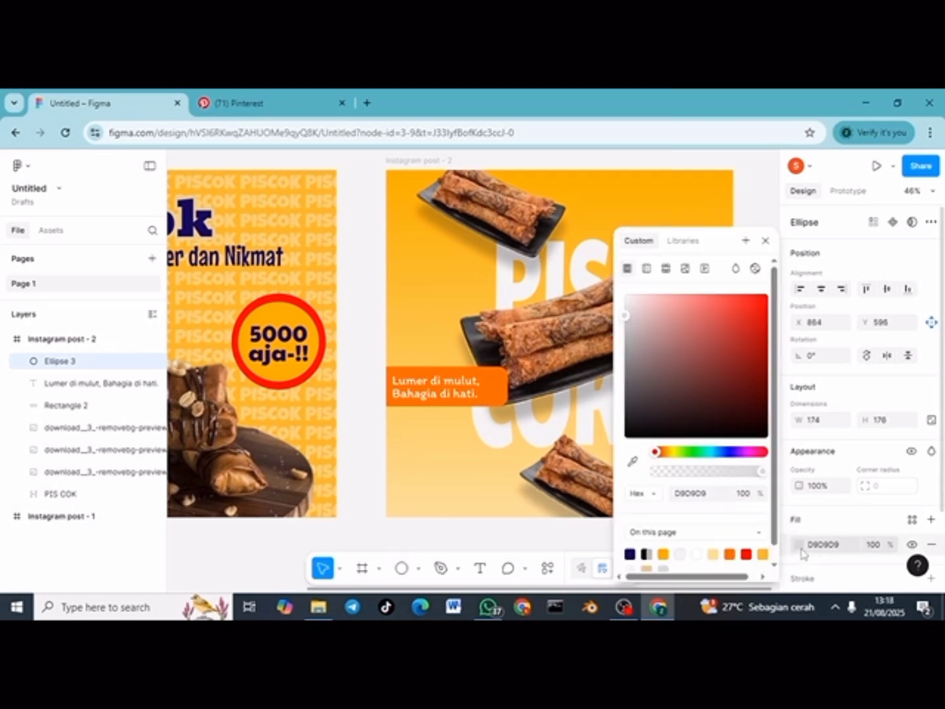
pyautogui.click(729, 553)
pyautogui.moveTo(711, 245); pyautogui.dragTo(393, 256)
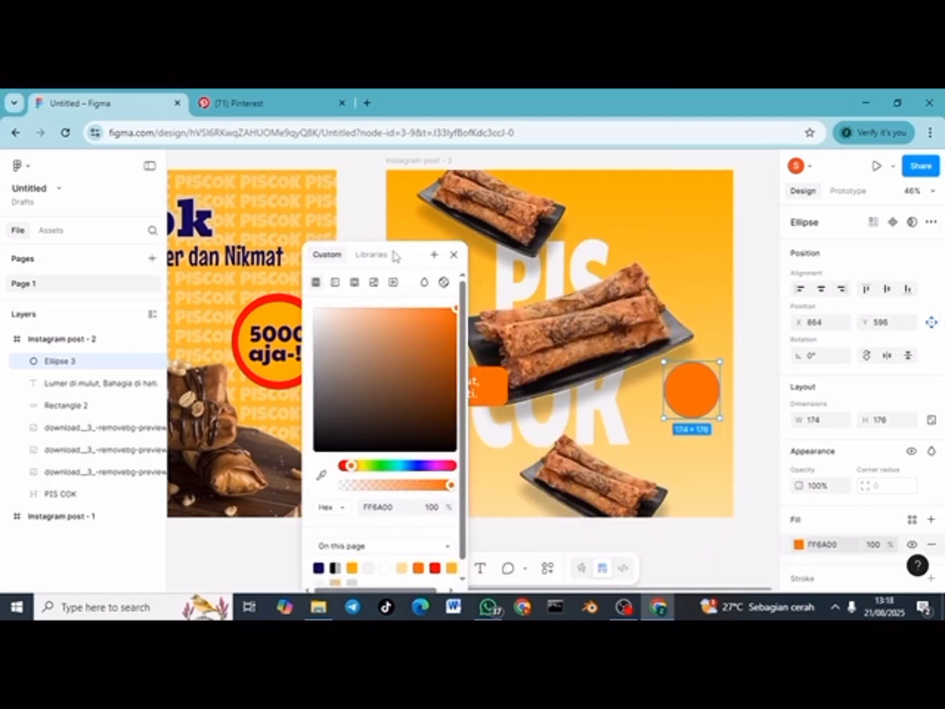
pyautogui.click(751, 344)
pyautogui.doubleClick(713, 393)
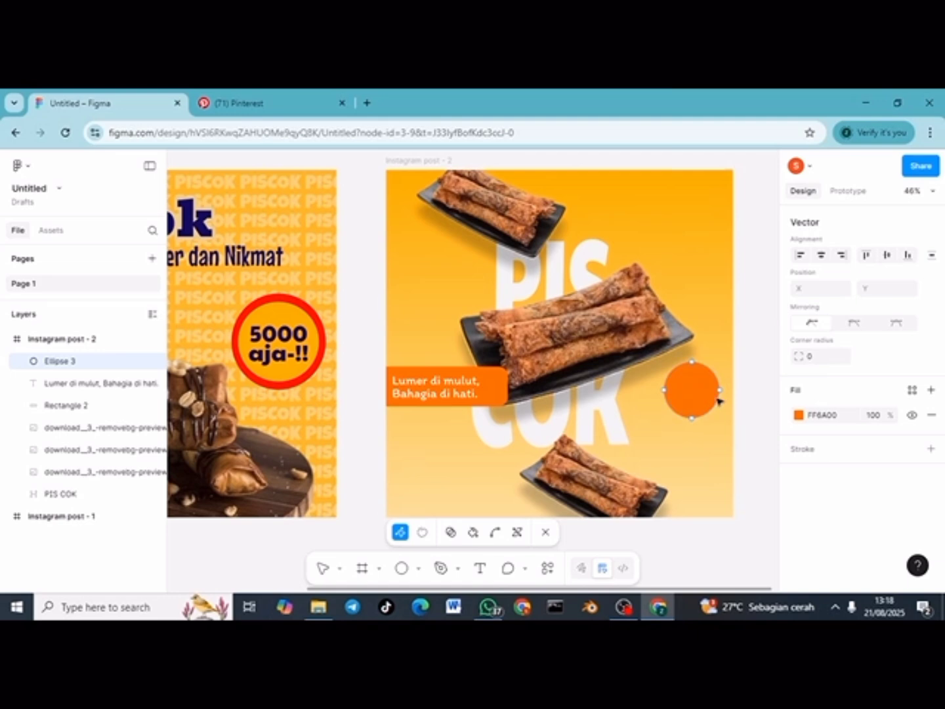
pyautogui.press('Escape')
pyautogui.doubleClick(715, 394)
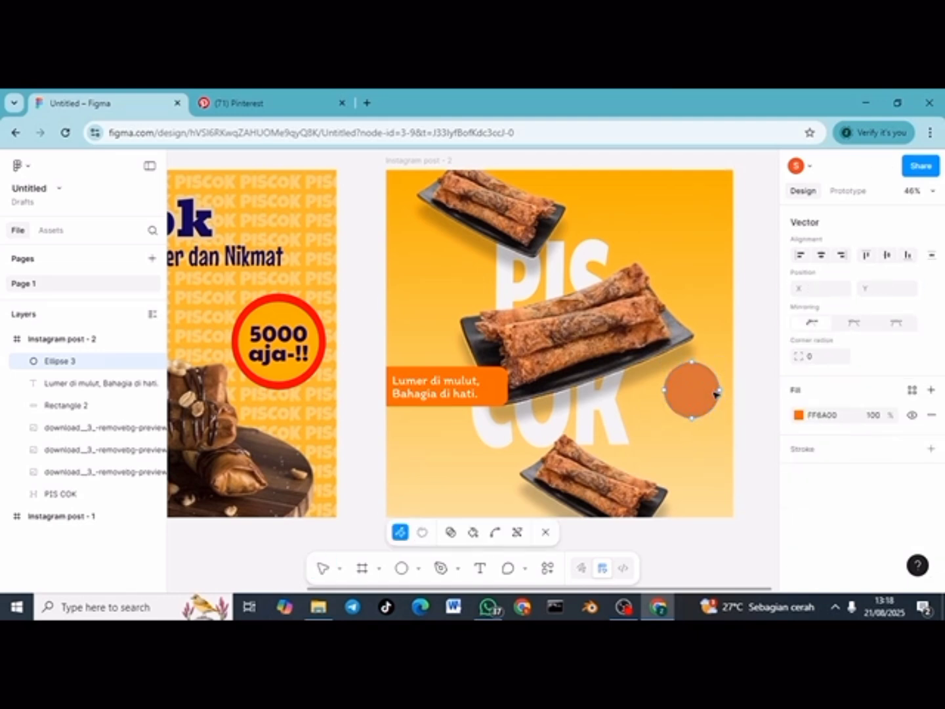
pyautogui.press('Escape')
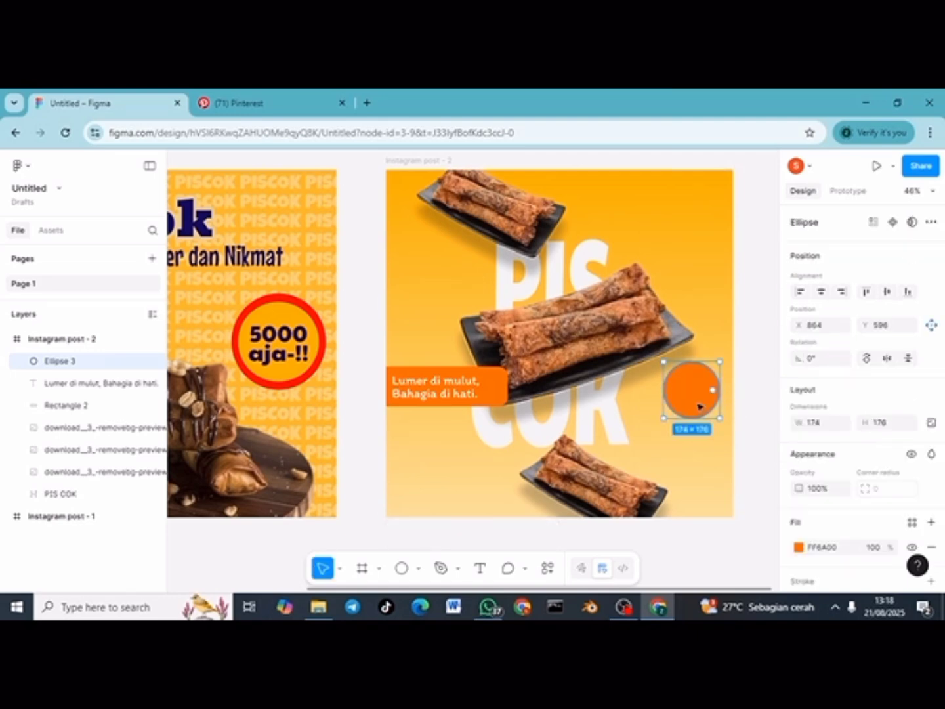
# Step: Duplicate the orange circle, offset the copy down-right, and recolour it yellow FFAE00
pyautogui.hotkey('ctrl', 'd')
pyautogui.moveTo(699, 405); pyautogui.dragTo(718, 444)
pyautogui.click(799, 546)
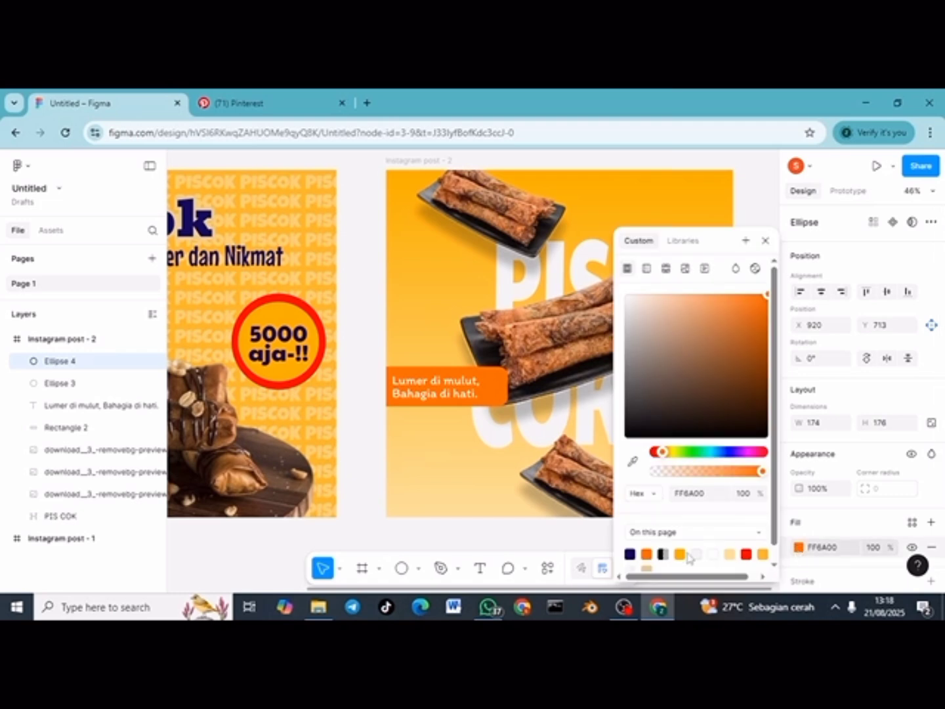
pyautogui.moveTo(664, 456); pyautogui.dragTo(670, 456)
pyautogui.moveTo(717, 252); pyautogui.dragTo(528, 253)
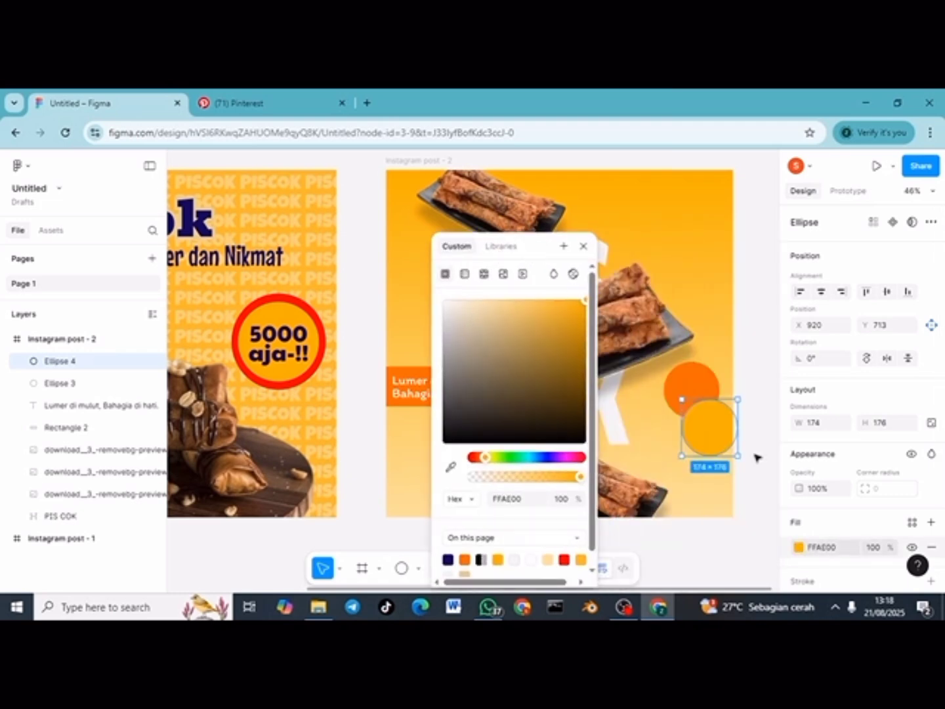
pyautogui.click(759, 431)
# Step: Bring the orange circle to the front and tuck the yellow copy behind it
pyautogui.rightClick(696, 393)
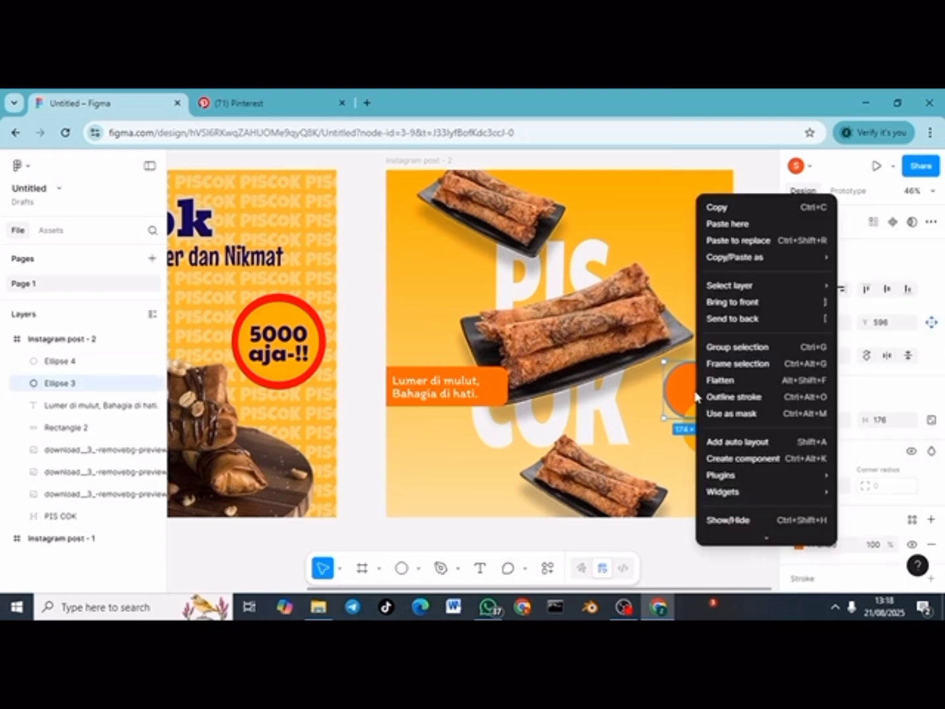
pyautogui.click(728, 303)
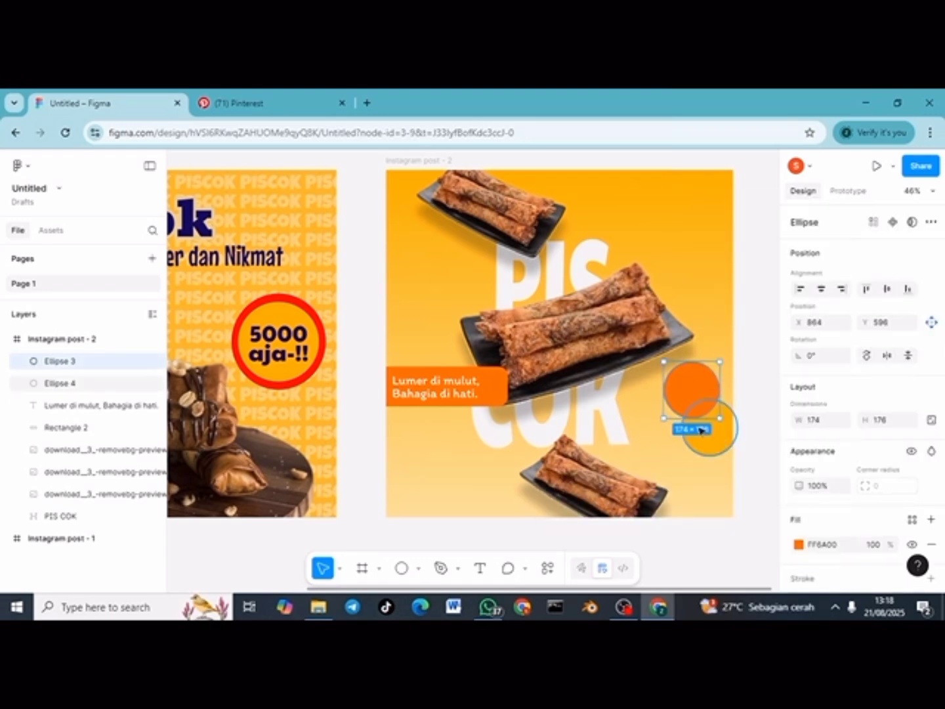
pyautogui.moveTo(701, 429); pyautogui.dragTo(718, 364)
pyautogui.keyDown('ctrl'); pyautogui.scroll(3, 720, 363); pyautogui.keyUp('ctrl')
pyautogui.click(756, 432)
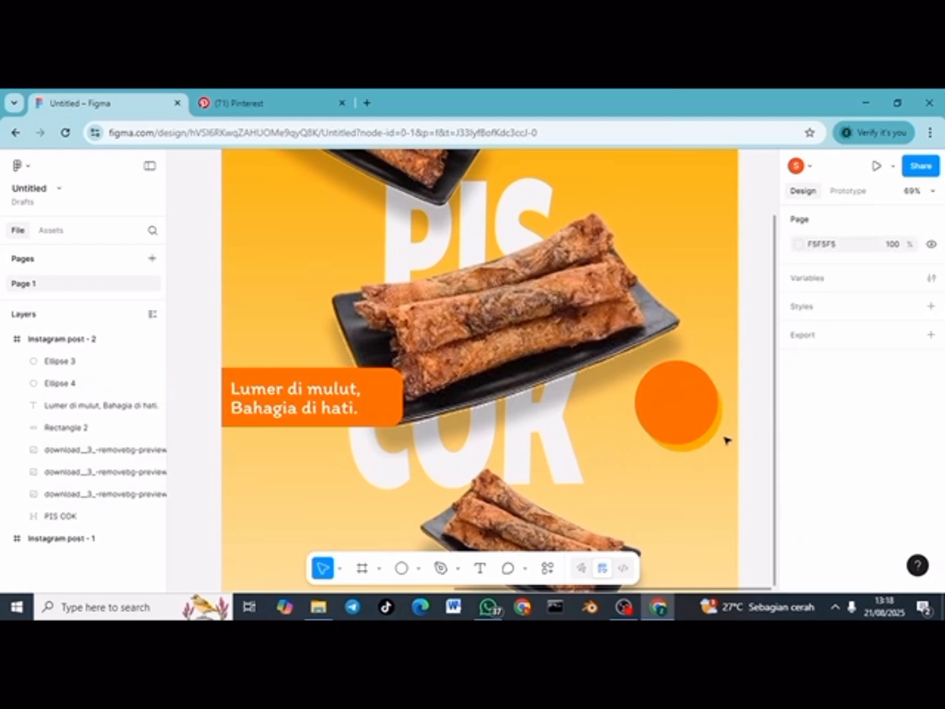
pyautogui.click(713, 438)
pyautogui.scroll(-2, 795, 522)
# Step: Give the yellow circle a drop shadow with Y offset 20 and blur 40
pyautogui.click(931, 515)
pyautogui.click(798, 540)
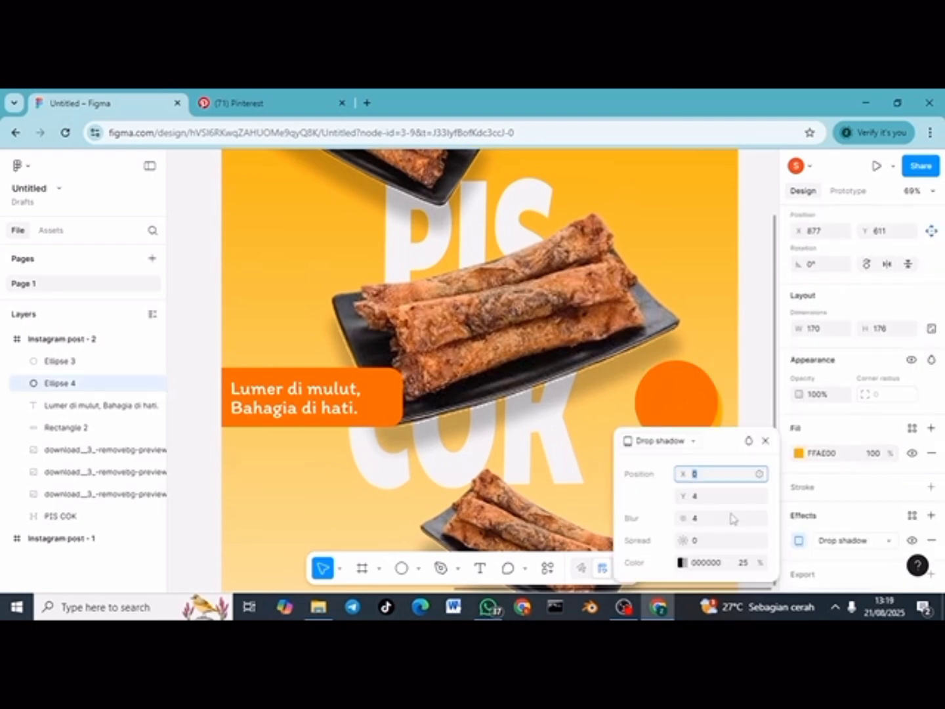
pyautogui.click(712, 475)
pyautogui.click(716, 500)
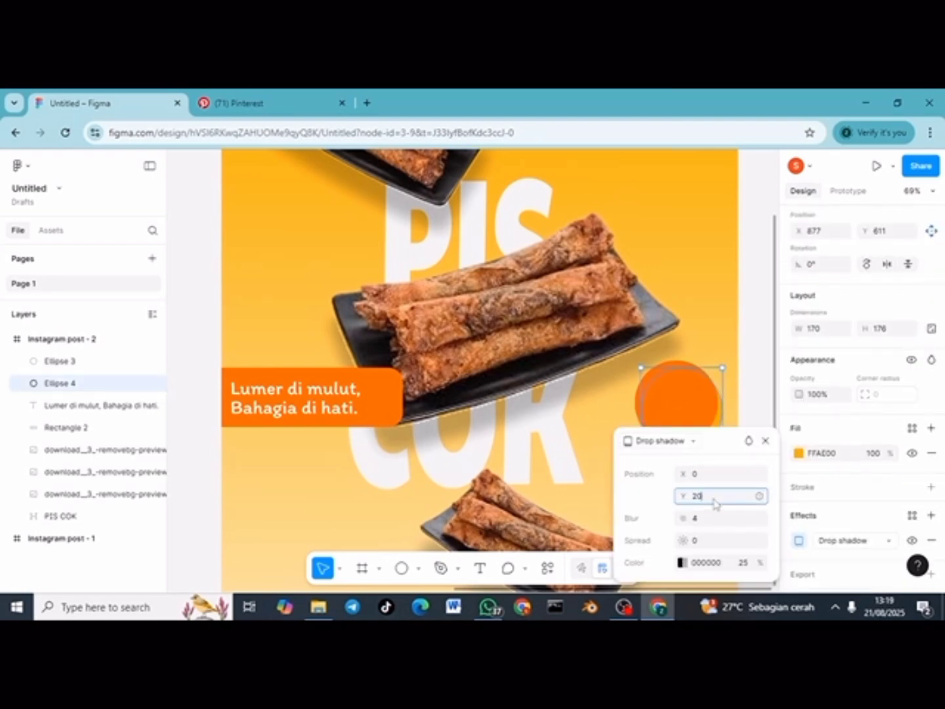
pyautogui.press('Return')
pyautogui.click(724, 518)
pyautogui.write('40')
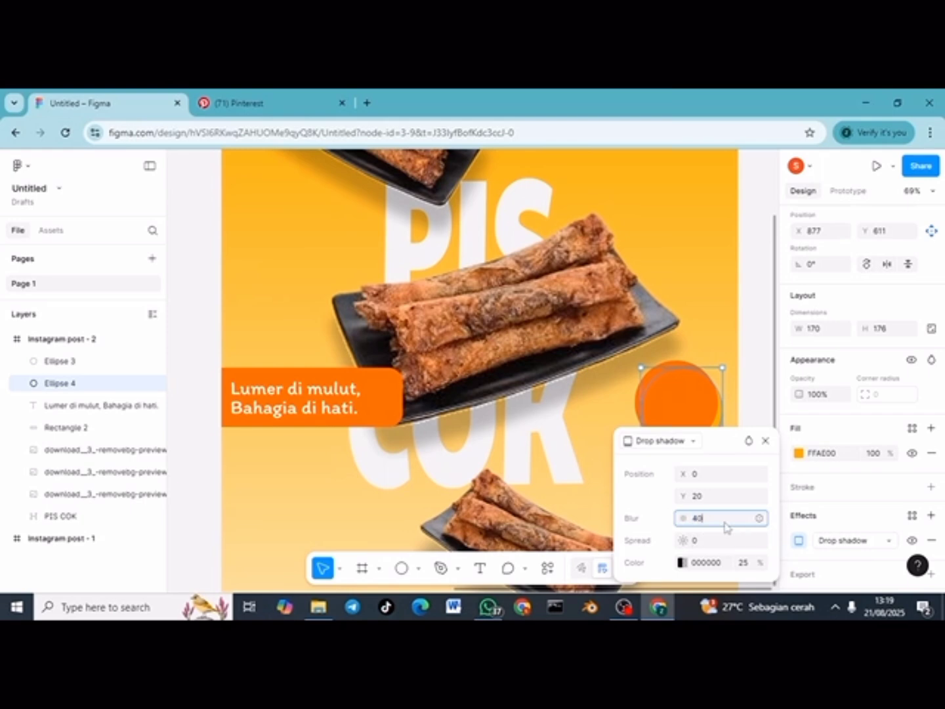
pyautogui.click(755, 421)
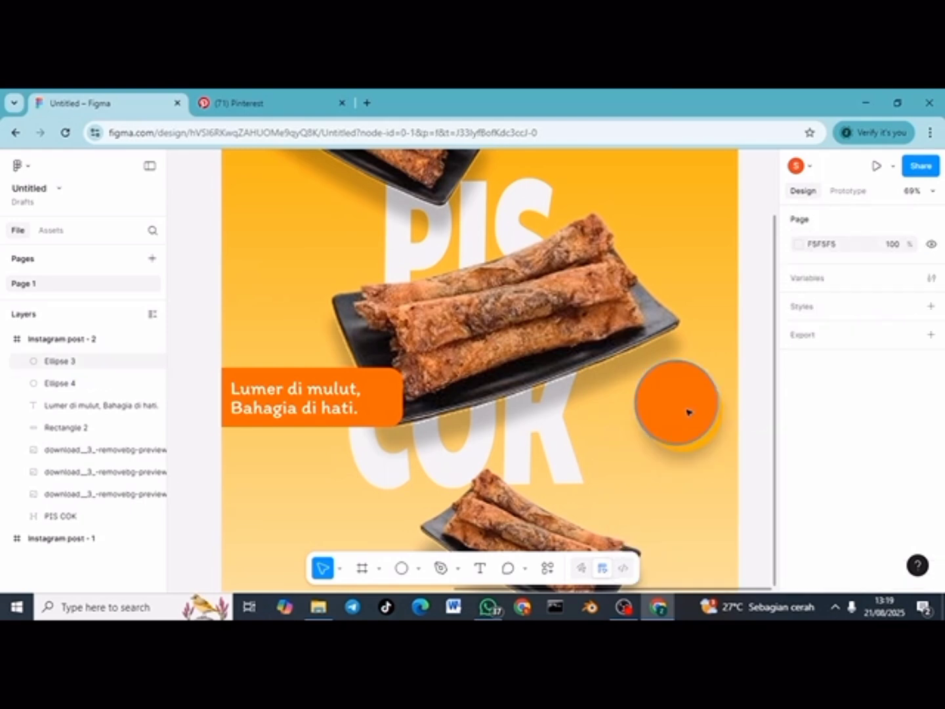
# Step: Type a '15%' label on the orange circle and set it to Roboto Condensed Black
pyautogui.press('t')
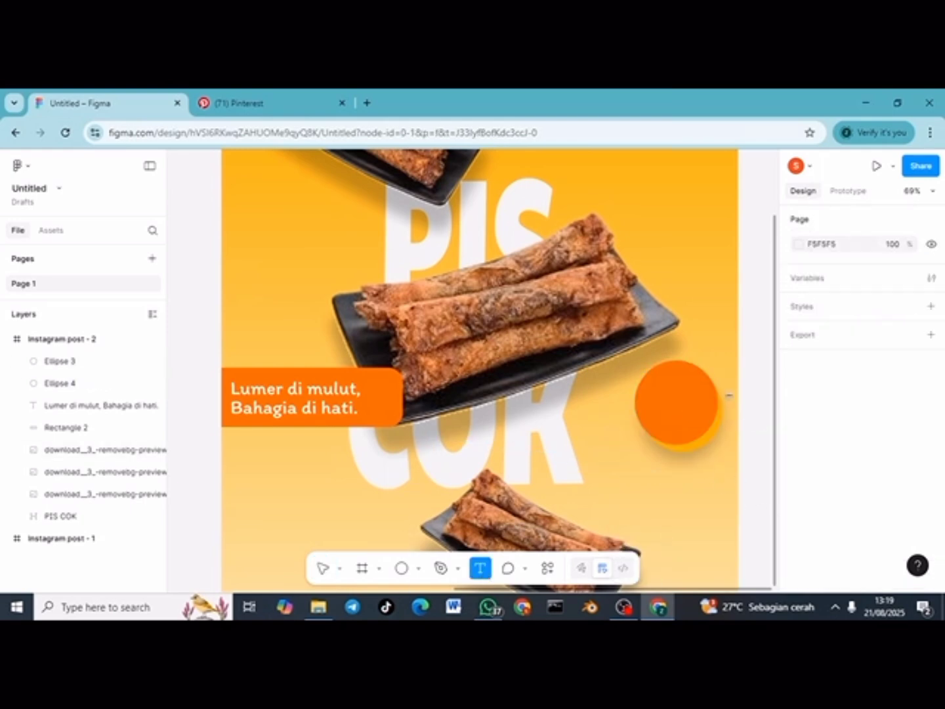
pyautogui.click(659, 412)
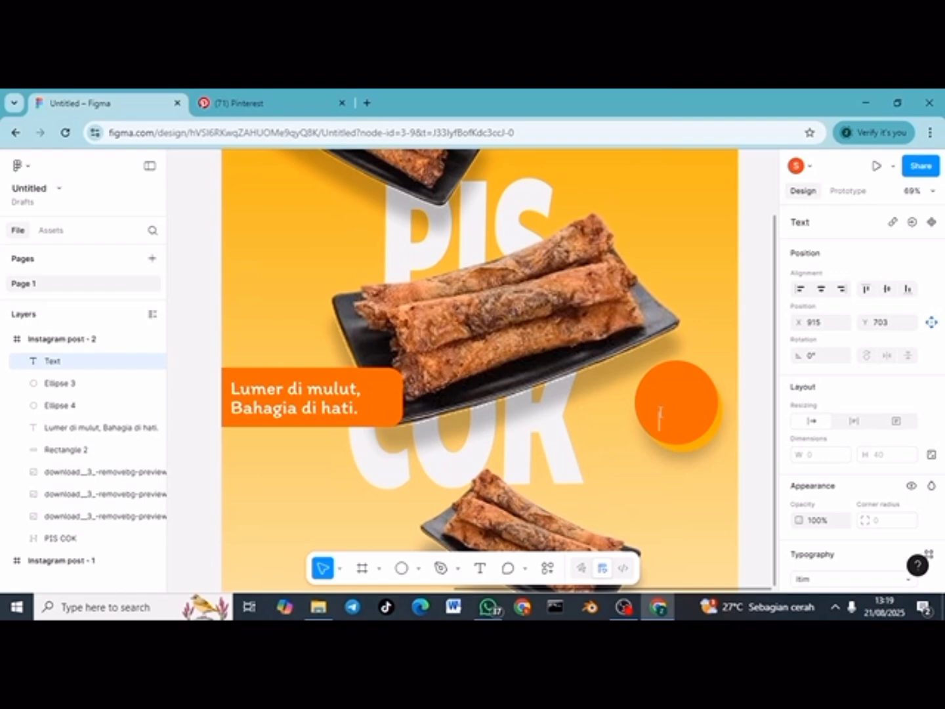
pyautogui.write('15%')
pyautogui.hotkey('ctrl', 'a')
pyautogui.scroll(-2, 829, 545)
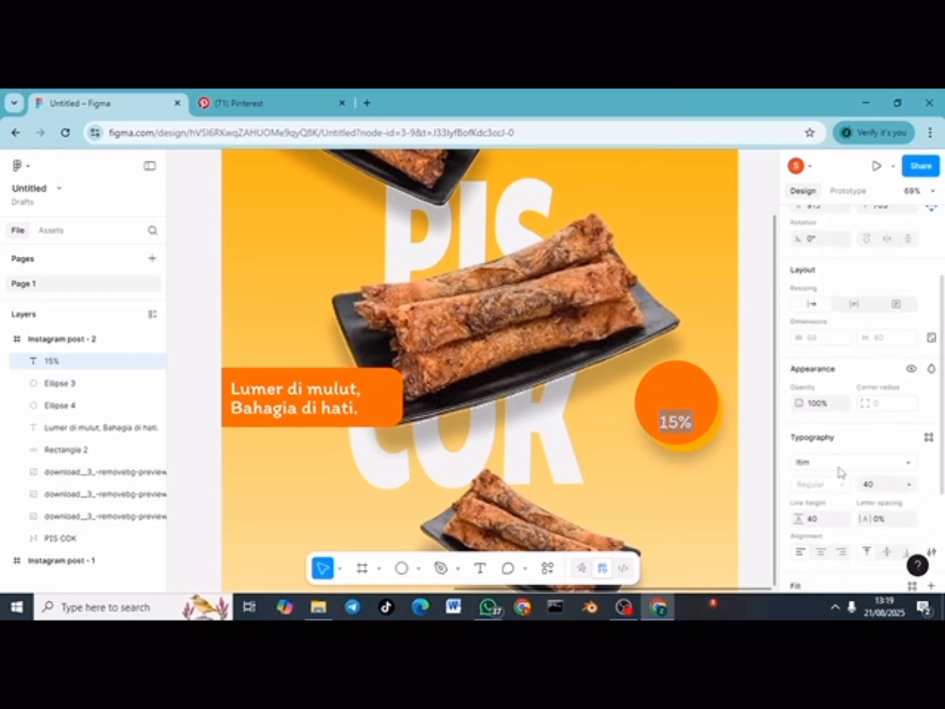
pyautogui.click(839, 464)
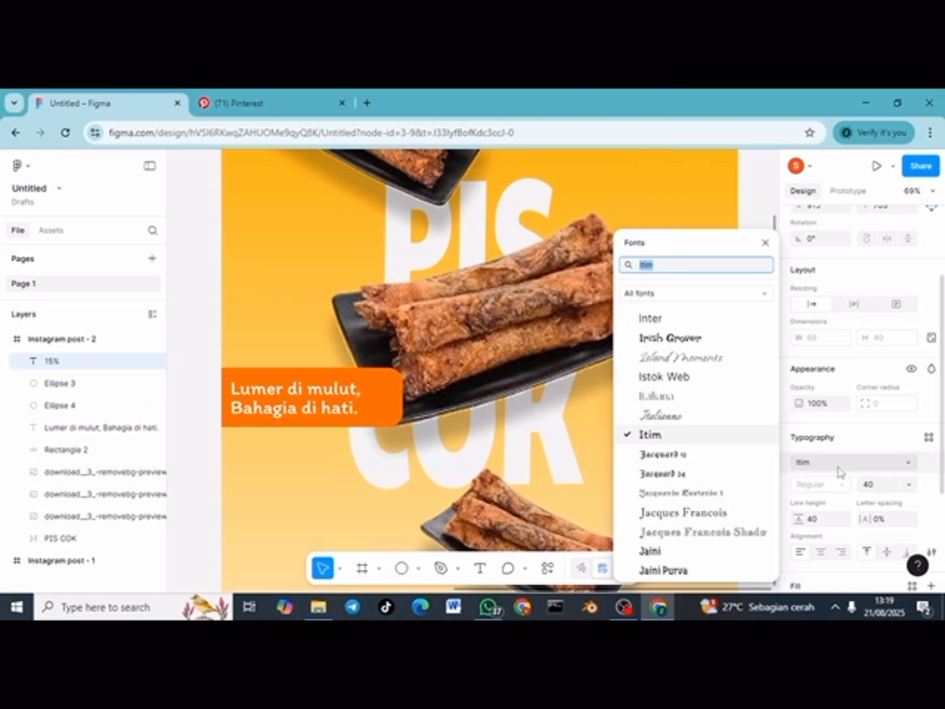
pyautogui.write('robo')
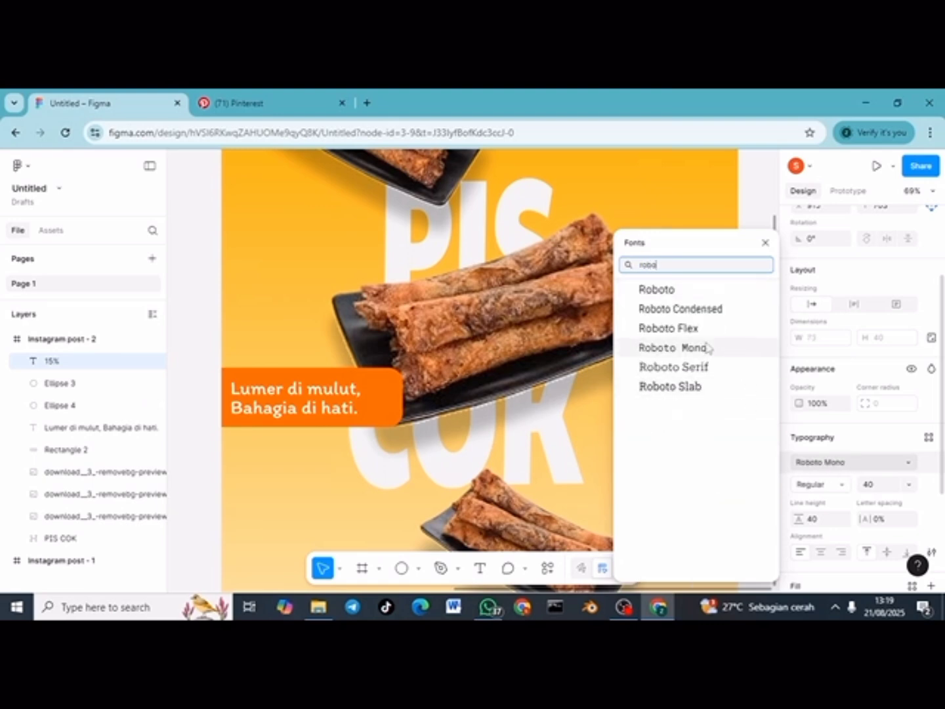
pyautogui.click(701, 310)
pyautogui.click(842, 486)
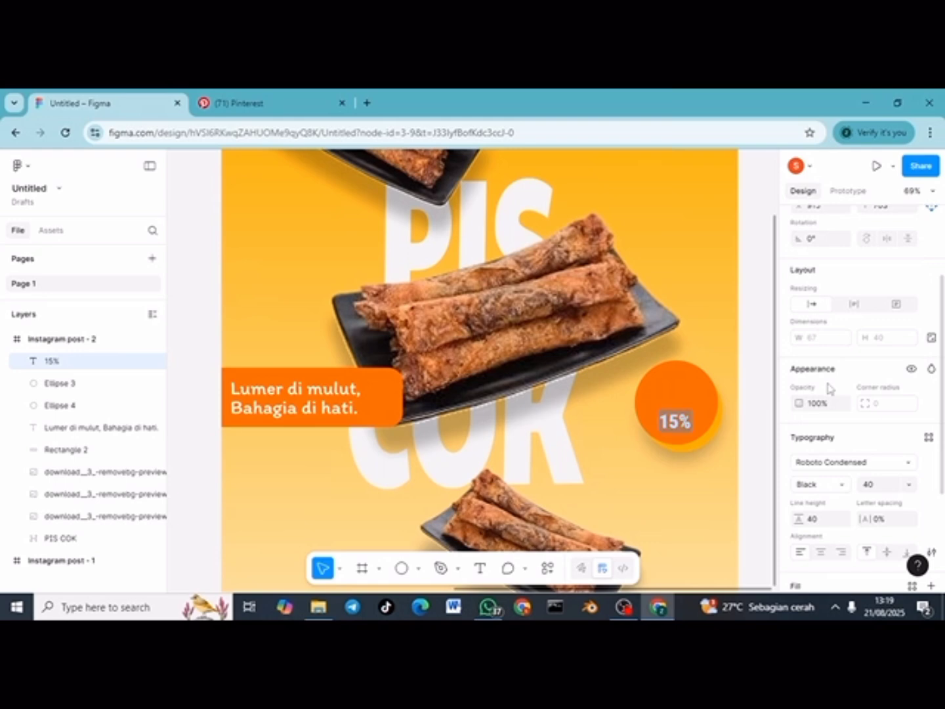
# Step: Try font sizes 122 and then 100 for the 15% label
pyautogui.click(883, 486)
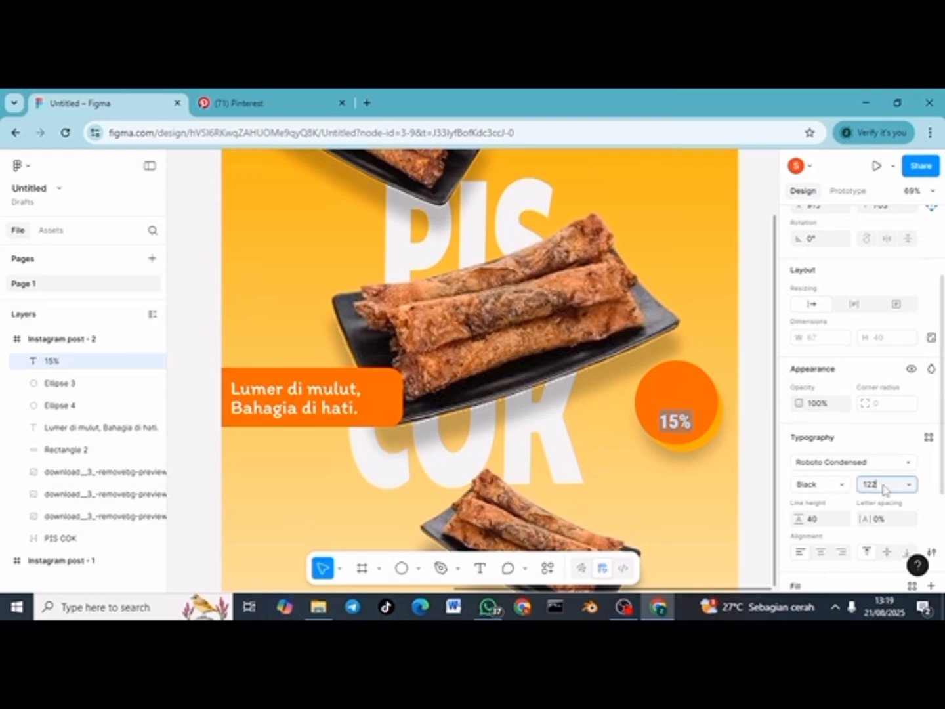
pyautogui.write('122')
pyautogui.press('Return')
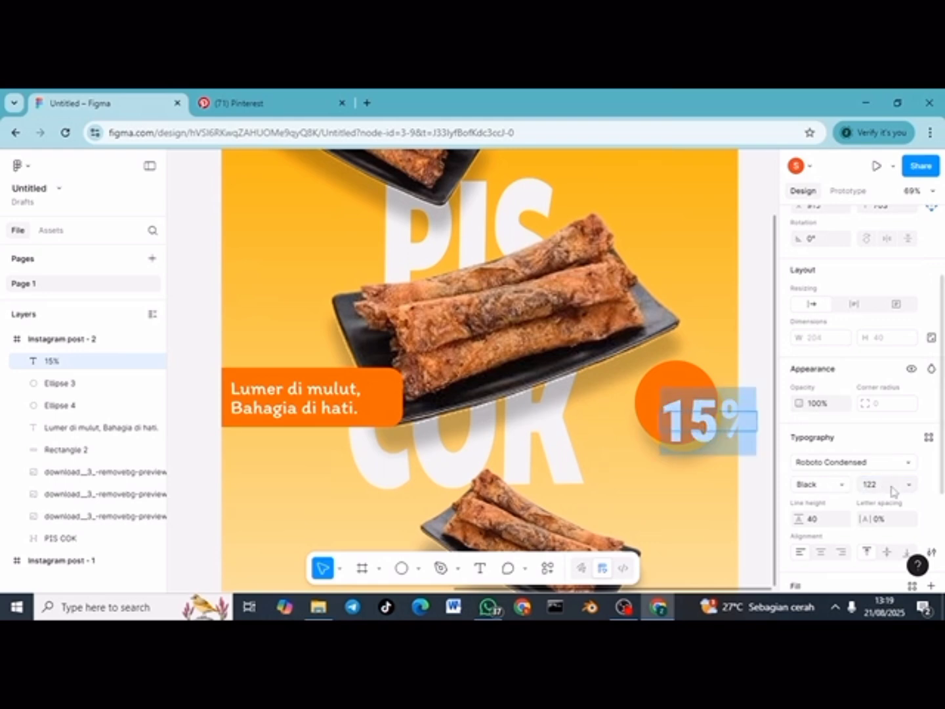
pyautogui.click(879, 484)
pyautogui.write('100')
pyautogui.press('Return')
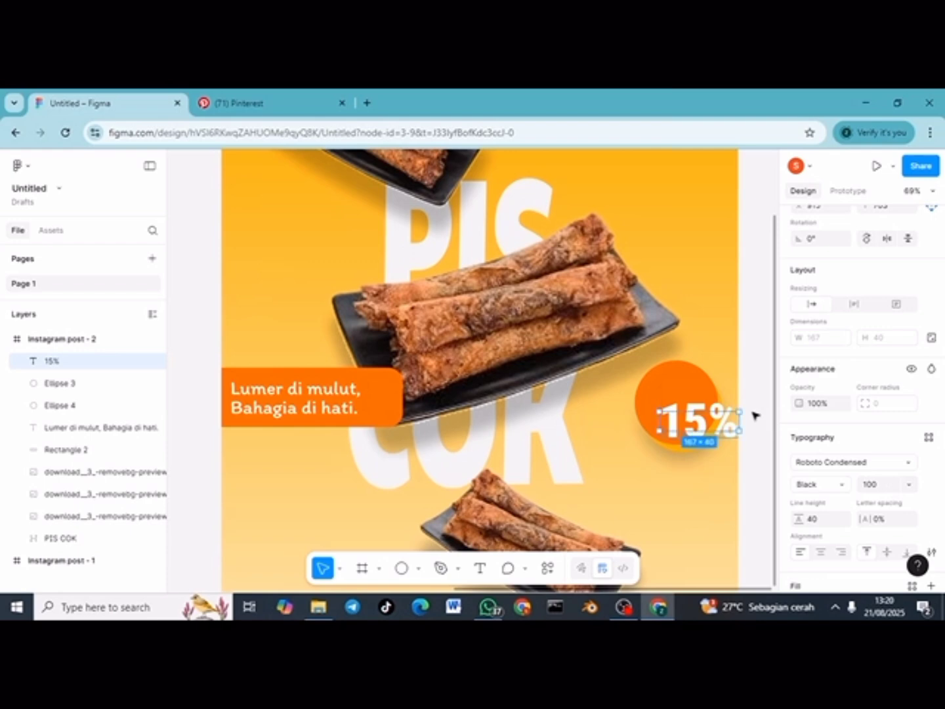
# Step: Colour the 15% label dark red B40202 and nudge it left onto the circle
pyautogui.scroll(-3, 853, 459)
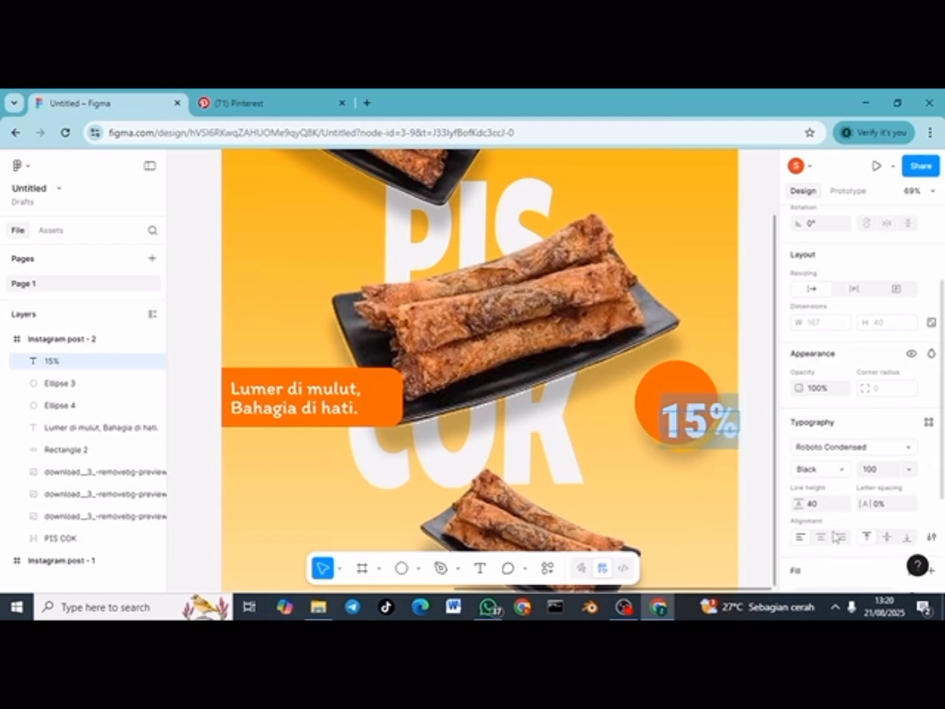
pyautogui.click(799, 489)
pyautogui.click(744, 555)
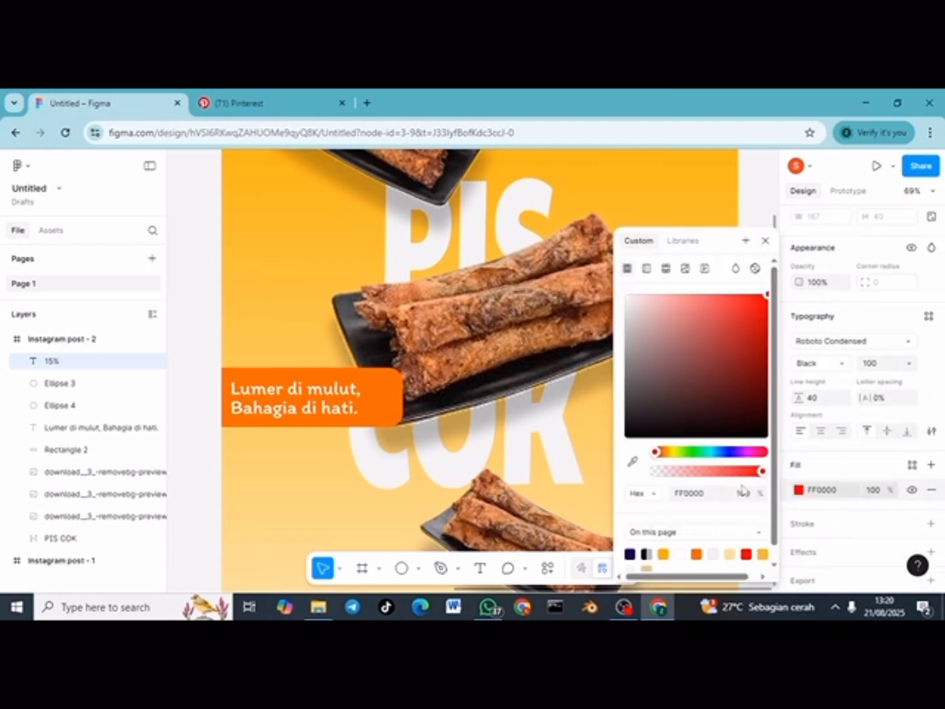
pyautogui.click(759, 198)
pyautogui.moveTo(722, 419); pyautogui.dragTo(682, 411)
pyautogui.click(686, 392)
pyautogui.doubleClick(676, 395)
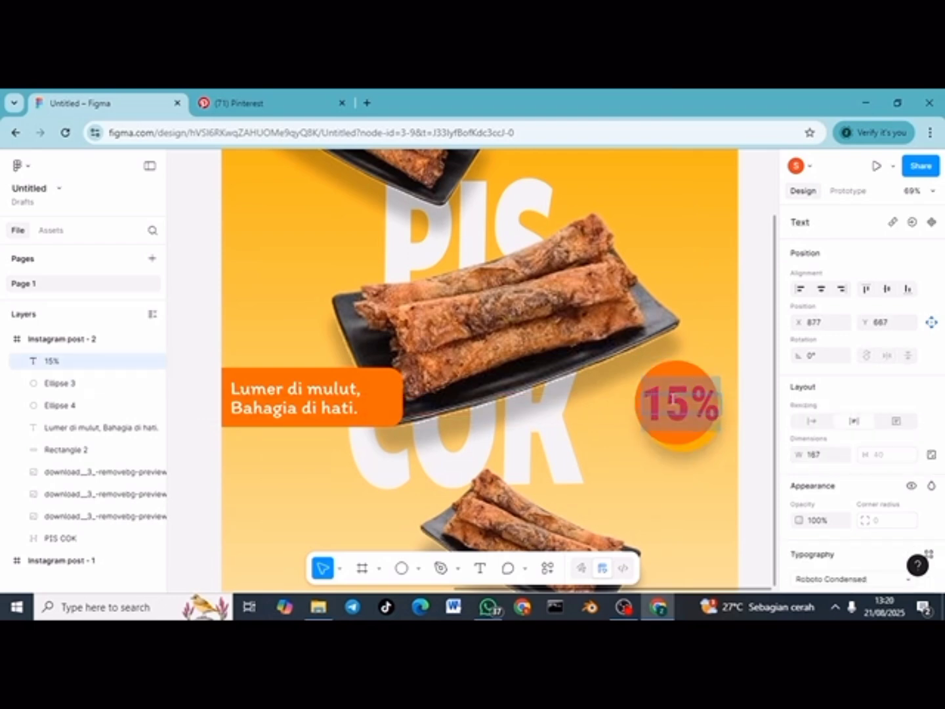
pyautogui.scroll(-5, 875, 518)
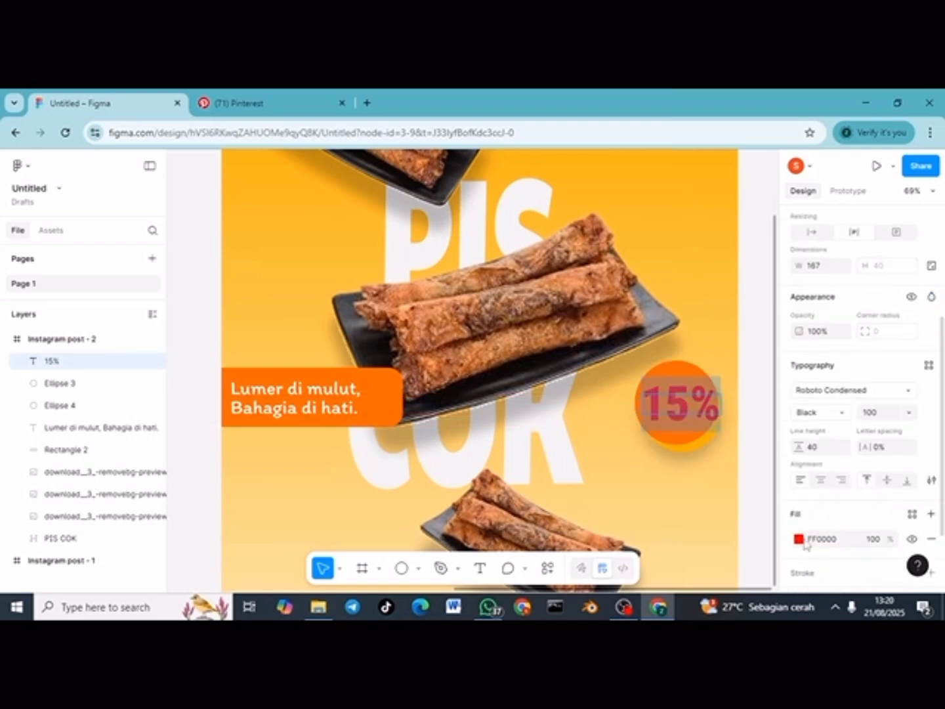
pyautogui.click(799, 539)
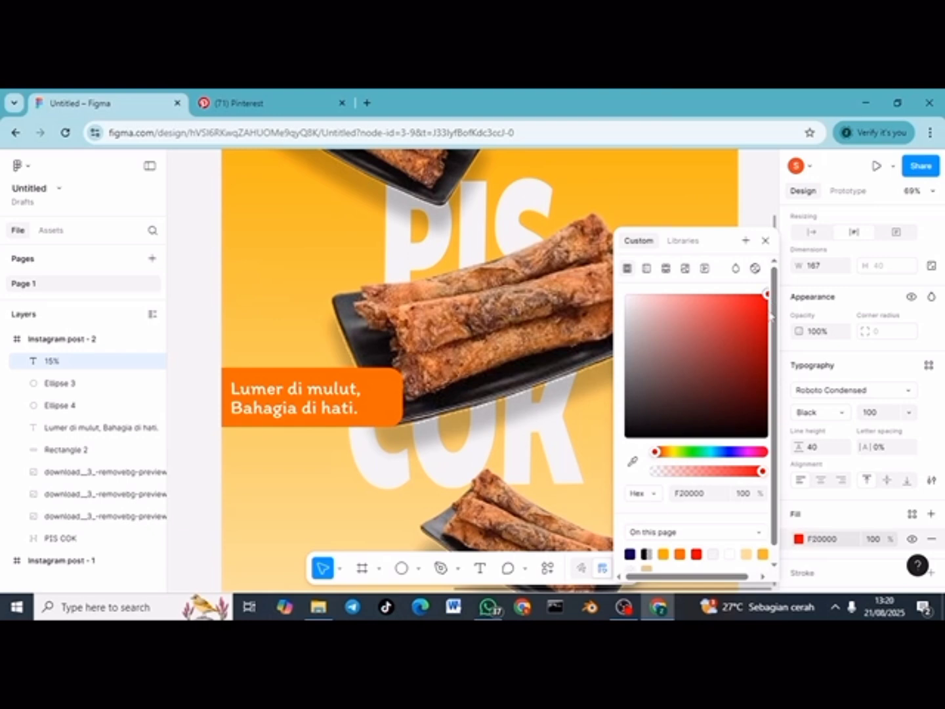
pyautogui.moveTo(770, 316); pyautogui.dragTo(767, 319)
pyautogui.moveTo(722, 244); pyautogui.dragTo(558, 224)
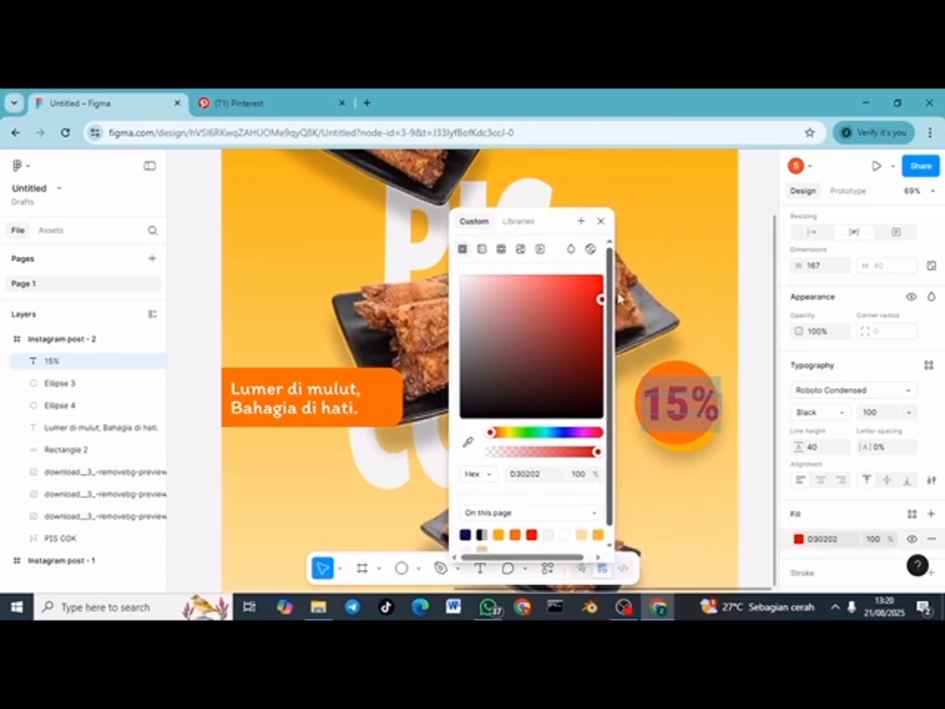
pyautogui.moveTo(600, 300); pyautogui.dragTo(599, 322)
pyautogui.click(755, 402)
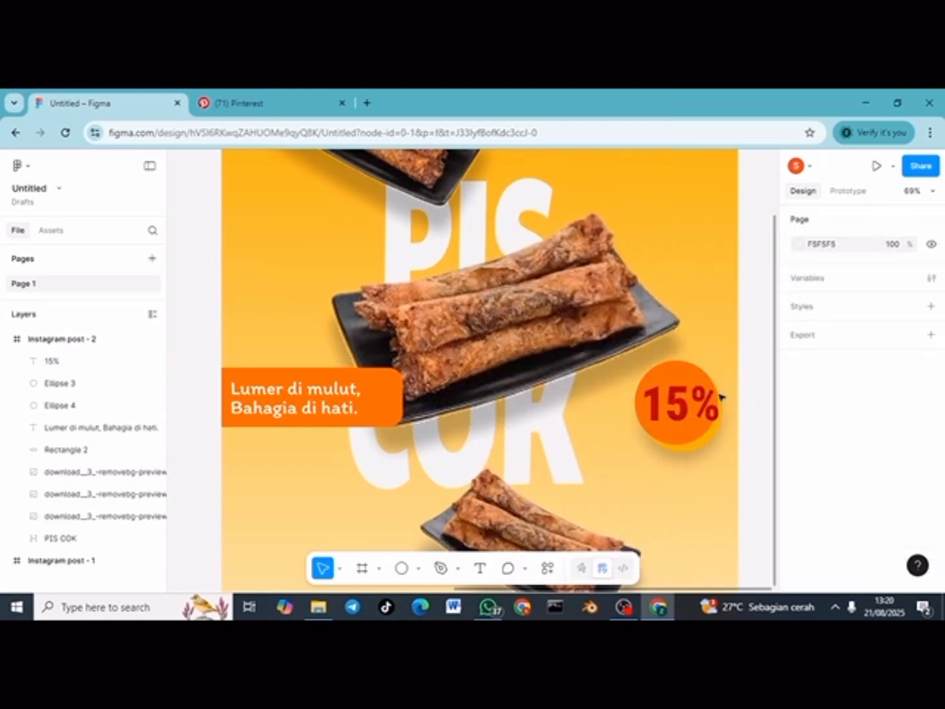
# Step: Adjust the 15% text box width and set its font size to 90
pyautogui.click(704, 394)
pyautogui.moveTo(725, 393)
pyautogui.mouseDown()
pyautogui.moveTo(713, 393)
pyautogui.moveTo(726, 393)
pyautogui.mouseUp()
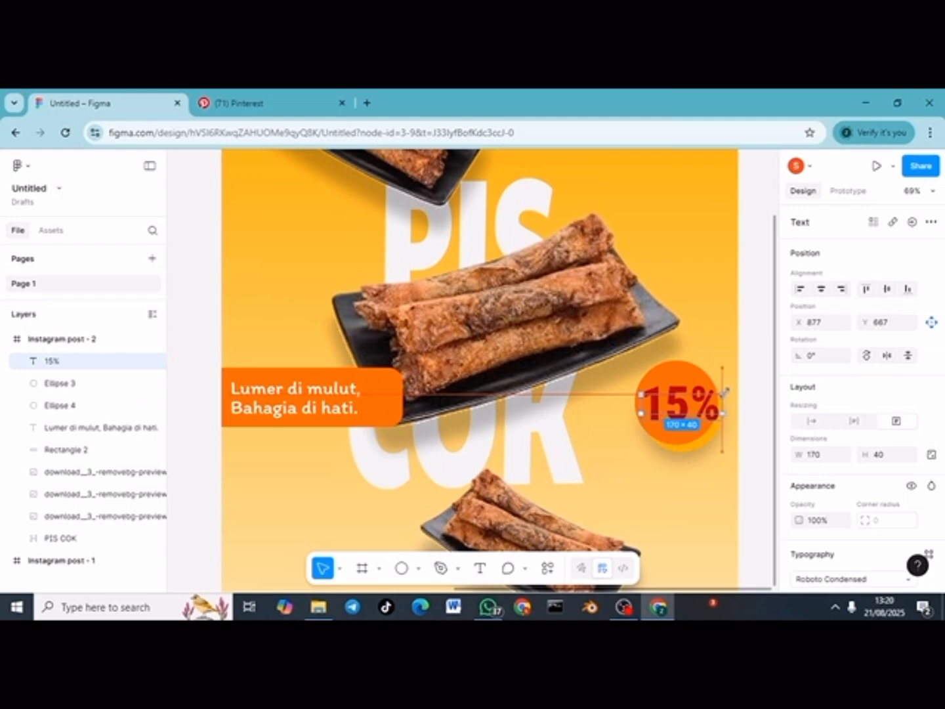
pyautogui.press('Return')
pyautogui.scroll(-3, 893, 501)
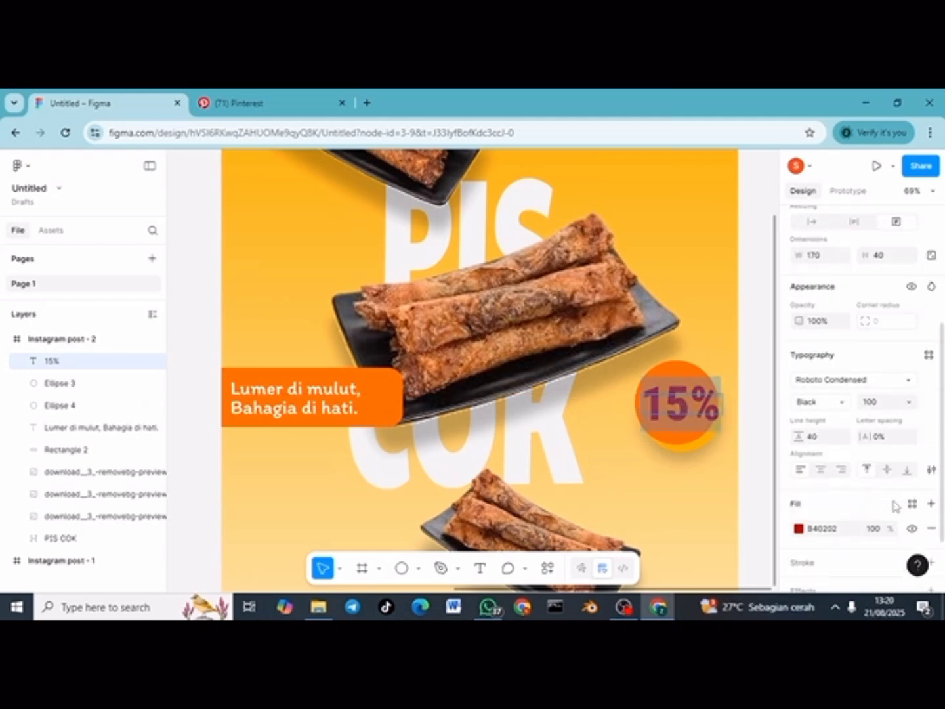
pyautogui.click(888, 404)
pyautogui.write('90')
pyautogui.press('Return')
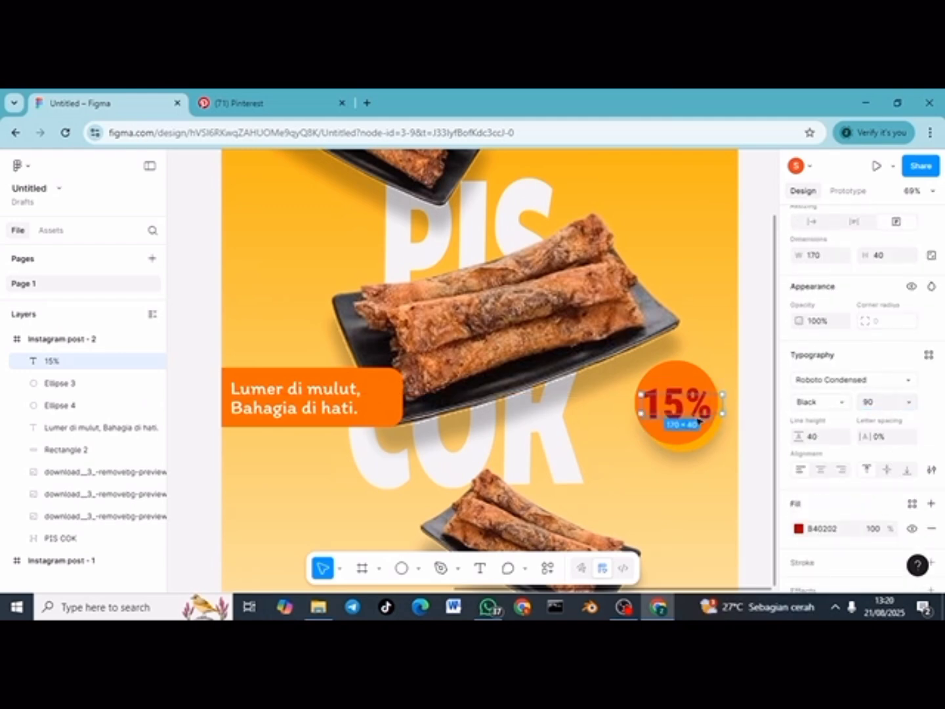
pyautogui.click(756, 390)
pyautogui.click(715, 399)
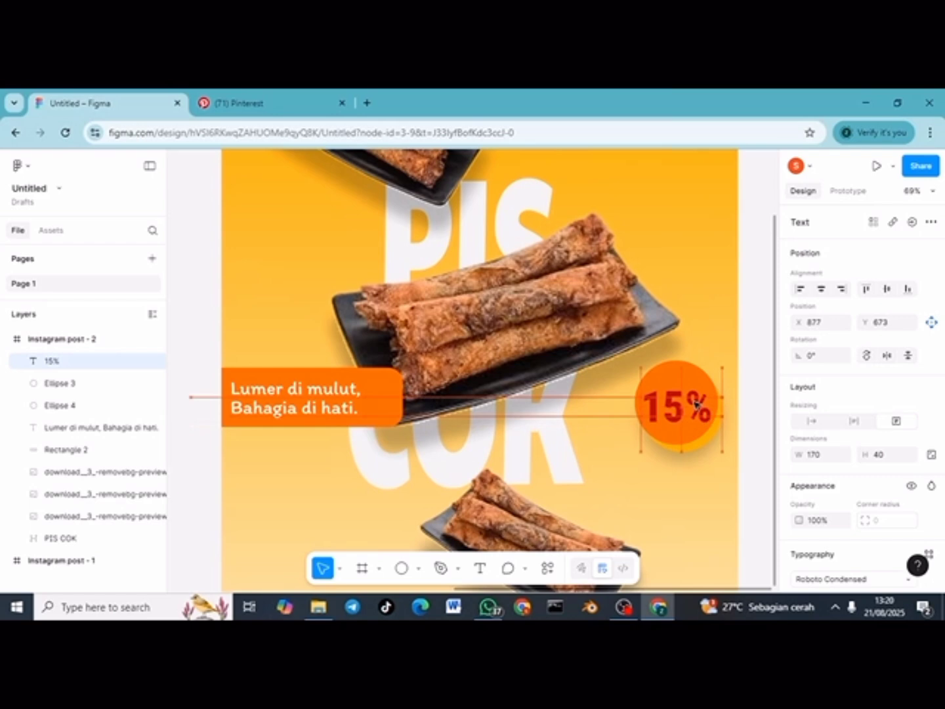
pyautogui.click(763, 446)
# Step: Enlarge the orange circle behind the 15% label and move the label aside
pyautogui.scroll(-5, 763, 445)
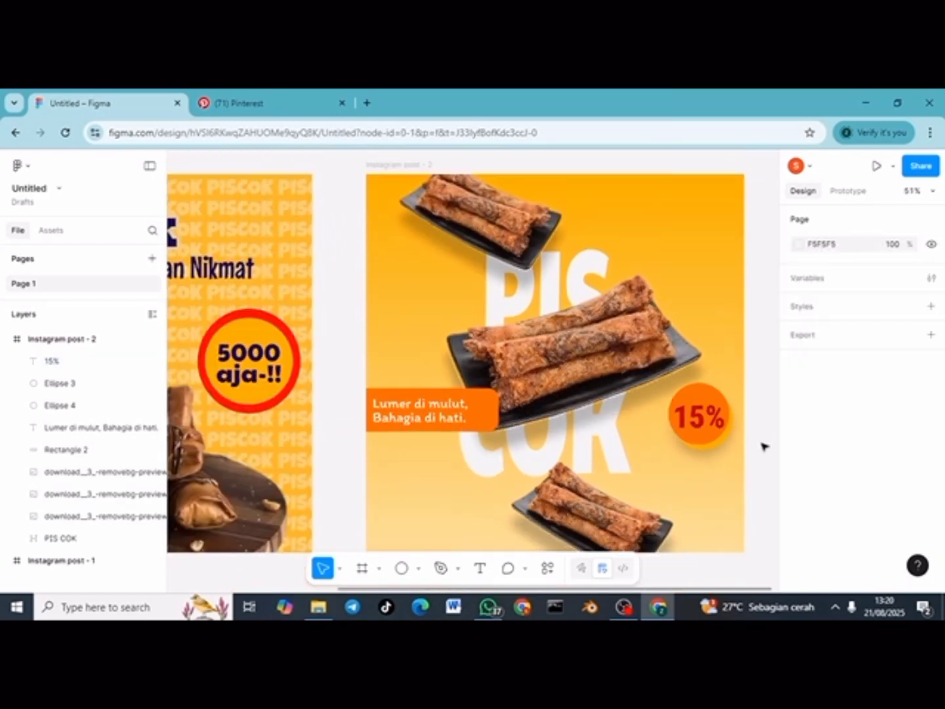
pyautogui.hscroll(2, 764, 445)
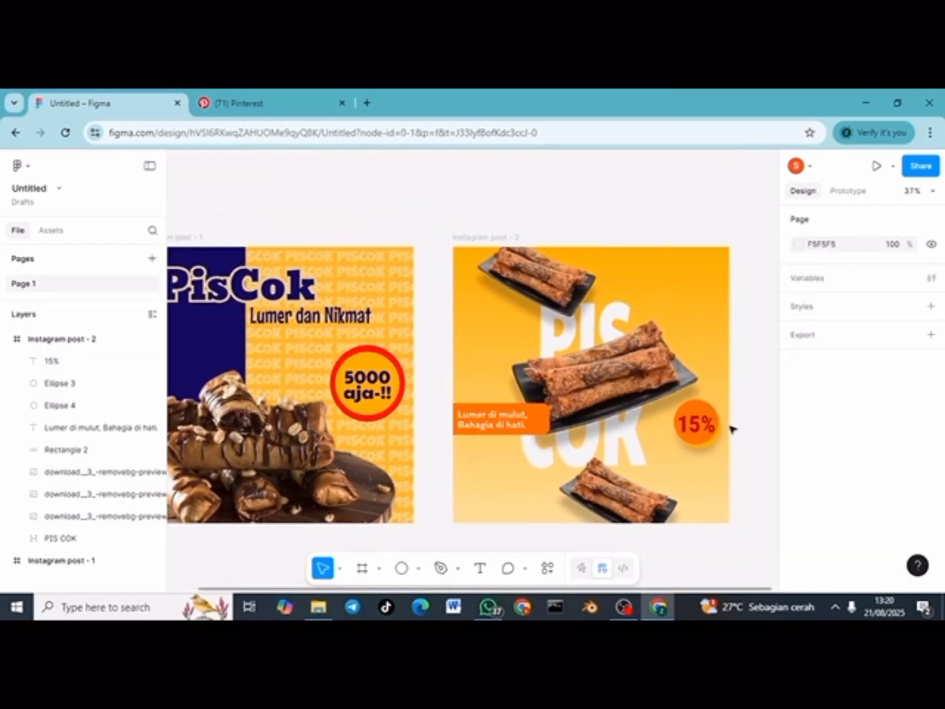
pyautogui.click(705, 410)
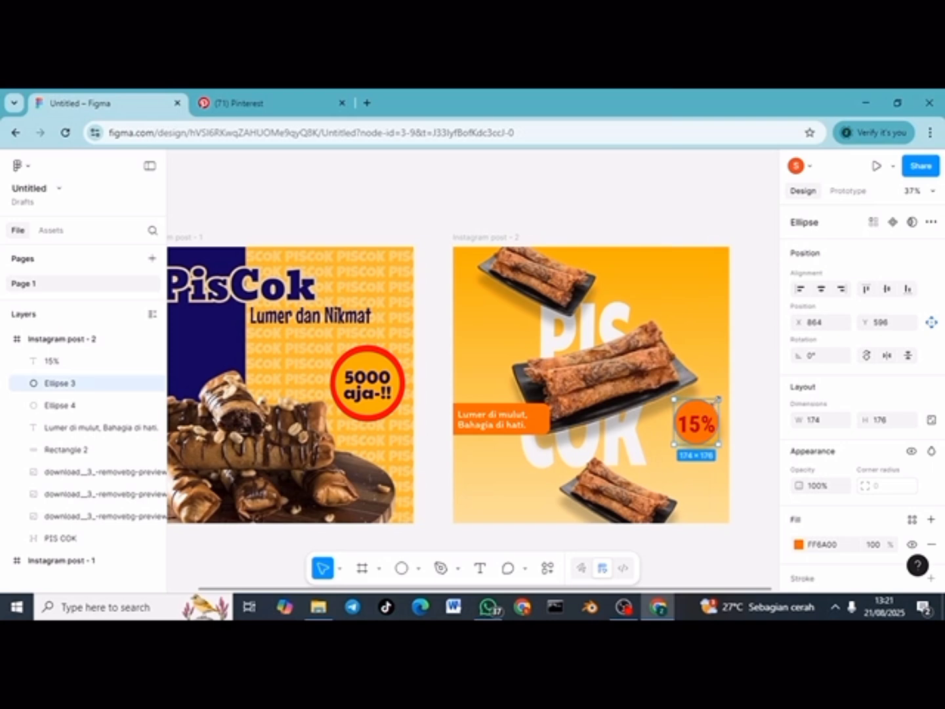
pyautogui.moveTo(718, 399); pyautogui.dragTo(725, 374)
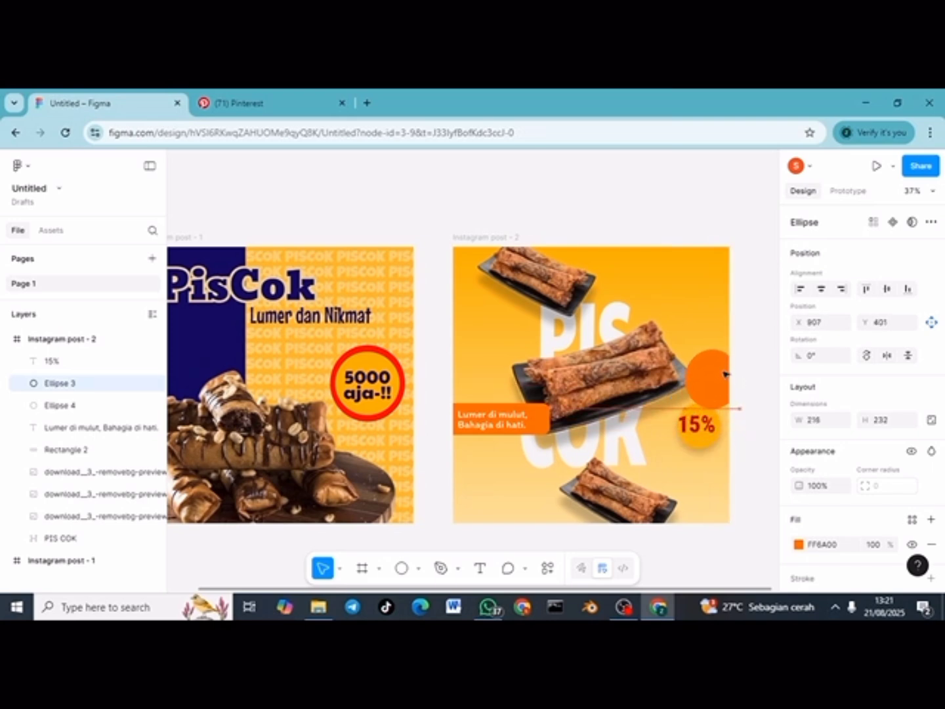
pyautogui.click(703, 425)
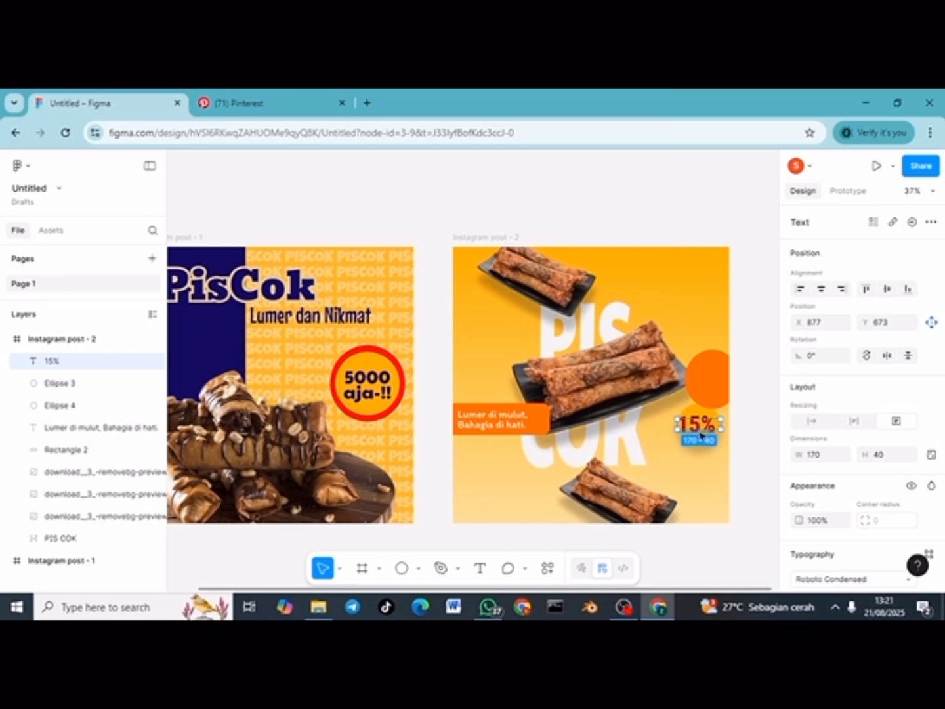
pyautogui.moveTo(701, 433); pyautogui.dragTo(697, 477)
# Step: Enlarge the second circle and move it onto the frame's right edge
pyautogui.doubleClick(688, 423)
pyautogui.press('Escape')
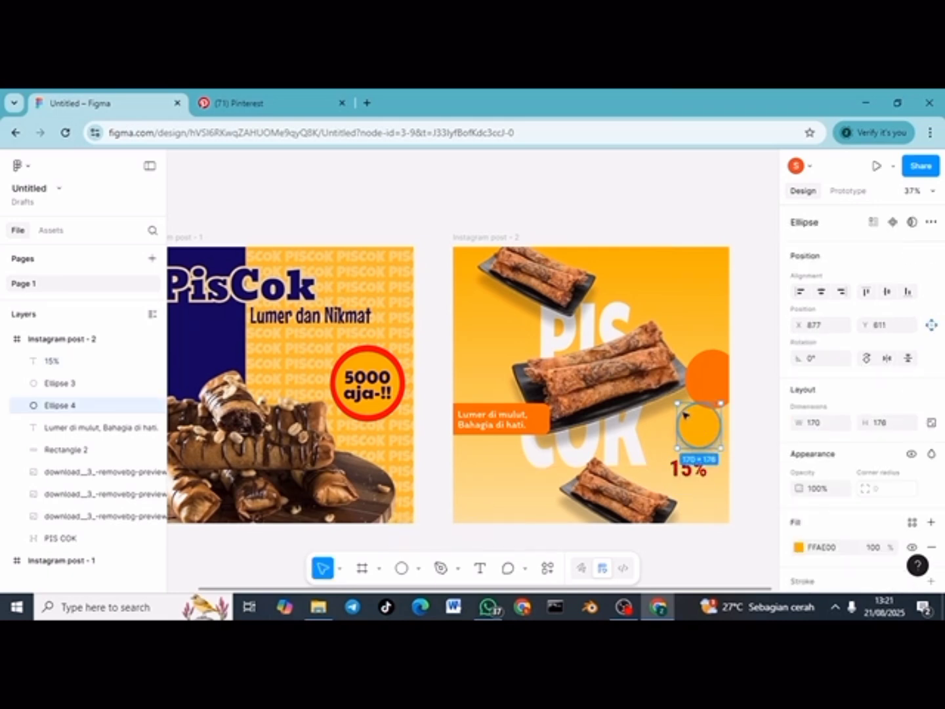
pyautogui.moveTo(677, 402); pyautogui.dragTo(662, 391)
pyautogui.moveTo(695, 433); pyautogui.dragTo(719, 398)
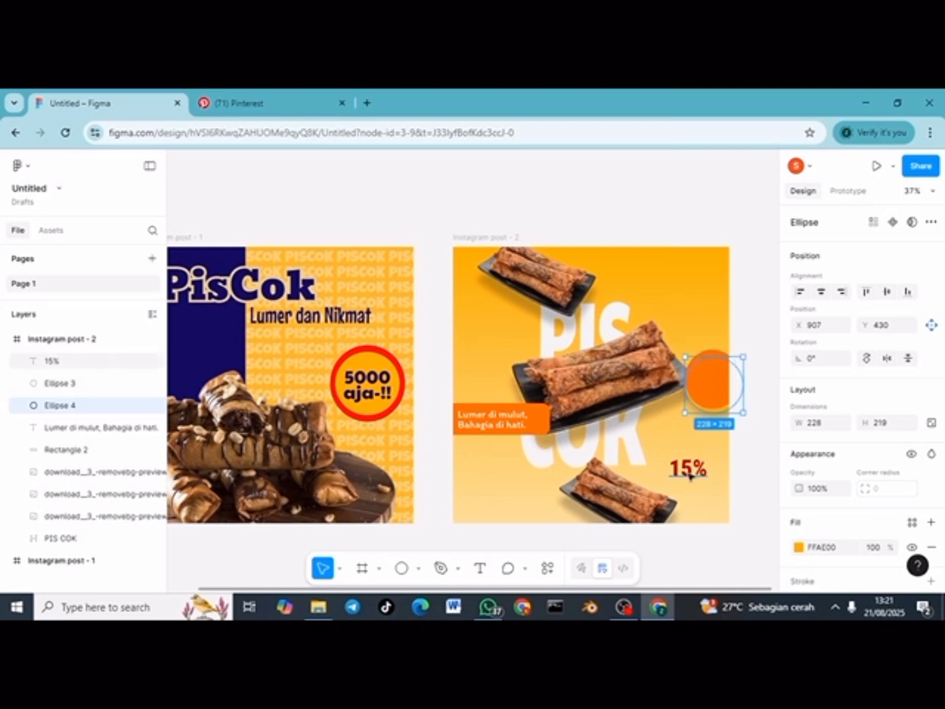
# Step: Place the 15% label on the circles, tilted −38.06° and scaled to 220.15 × 48.85
pyautogui.moveTo(688, 468); pyautogui.dragTo(712, 379)
pyautogui.press('k')
pyautogui.click(741, 438)
pyautogui.click(707, 379)
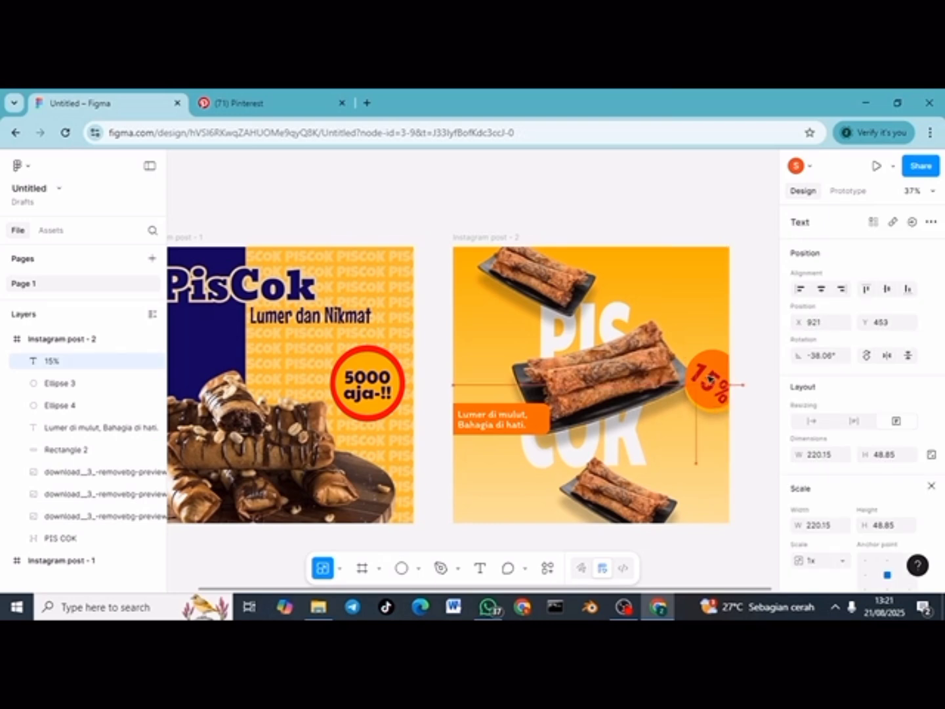
pyautogui.click(756, 462)
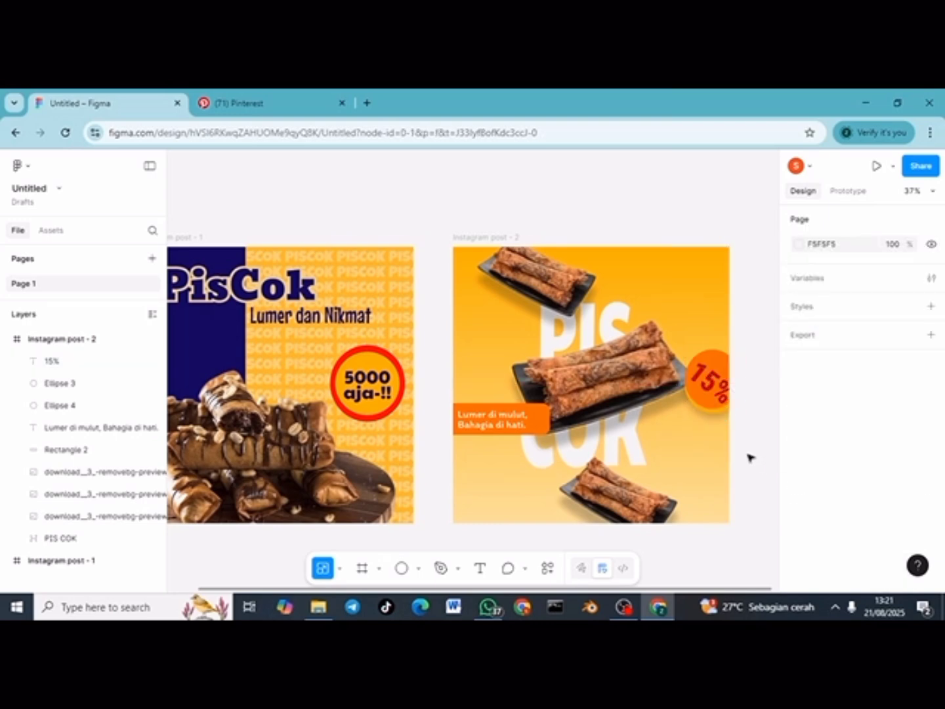
# Step: Add a 1080 × 1080 Instagram post frame beside post 2 filled orange FFAE00
pyautogui.keyDown('ctrl'); pyautogui.scroll(-3, 691, 481); pyautogui.keyUp('ctrl')
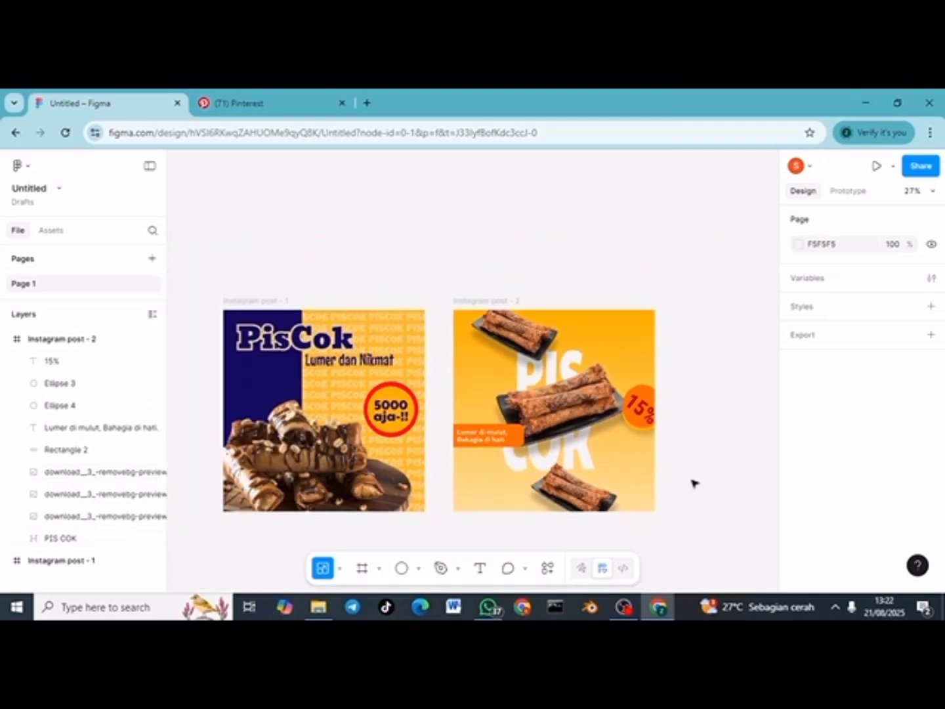
pyautogui.keyDown('ctrl'); pyautogui.scroll(-1, 444, 547); pyautogui.keyUp('ctrl')
pyautogui.click(364, 568)
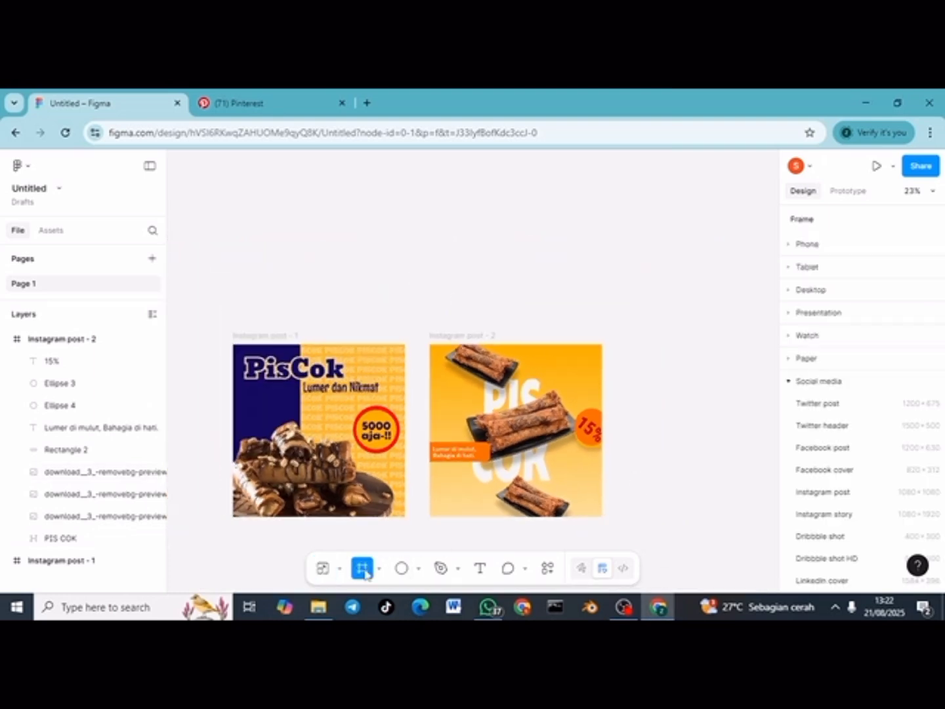
pyautogui.click(691, 432)
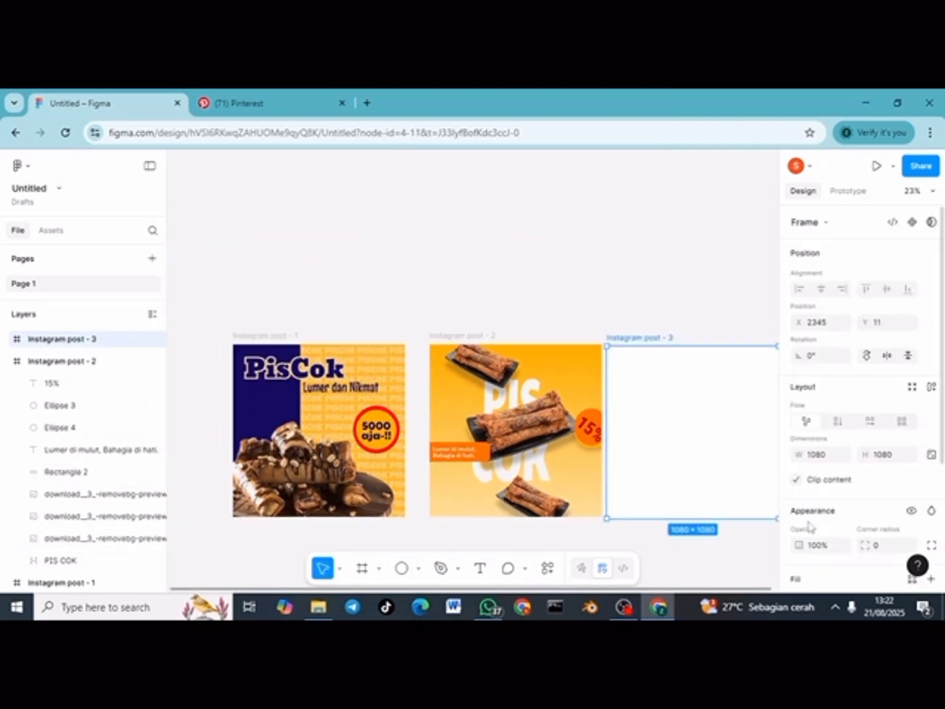
pyautogui.scroll(-2, 817, 578)
pyautogui.click(799, 474)
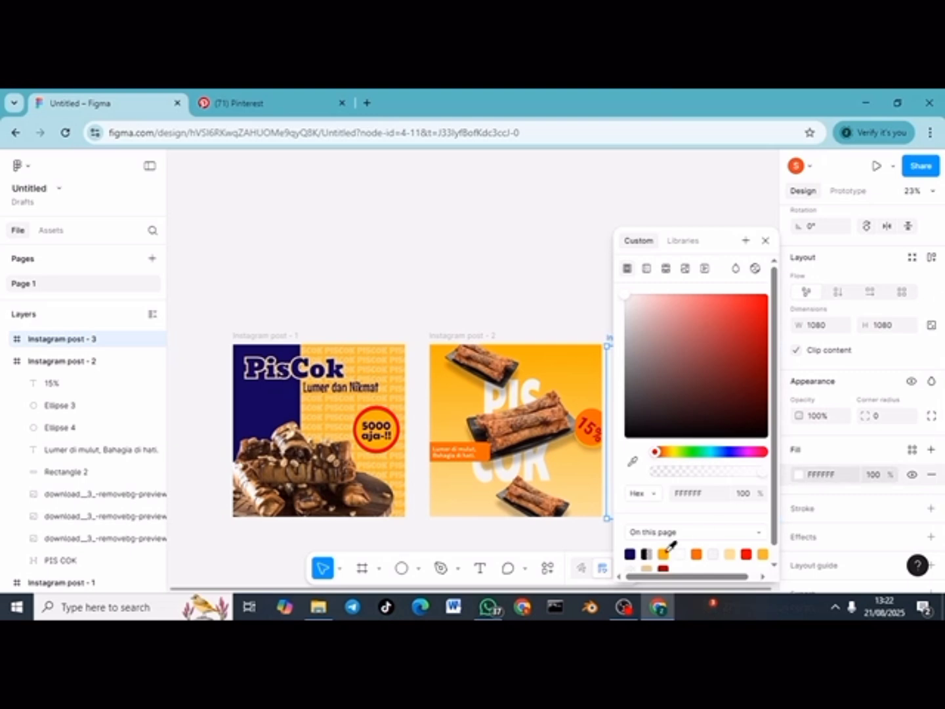
pyautogui.click(663, 552)
pyautogui.click(563, 309)
pyautogui.click(654, 380)
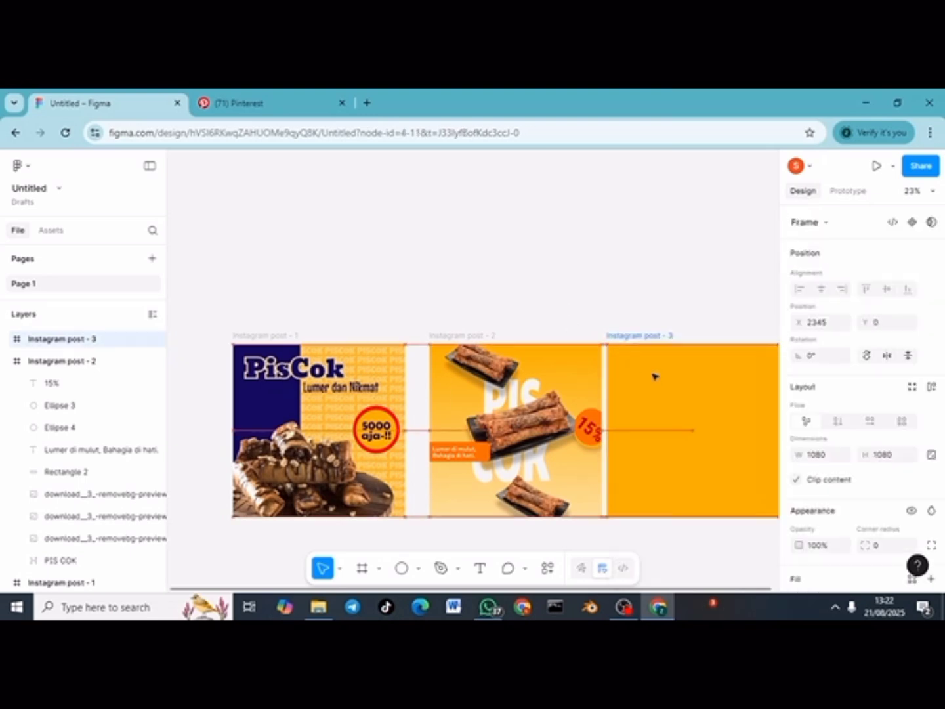
pyautogui.click(477, 310)
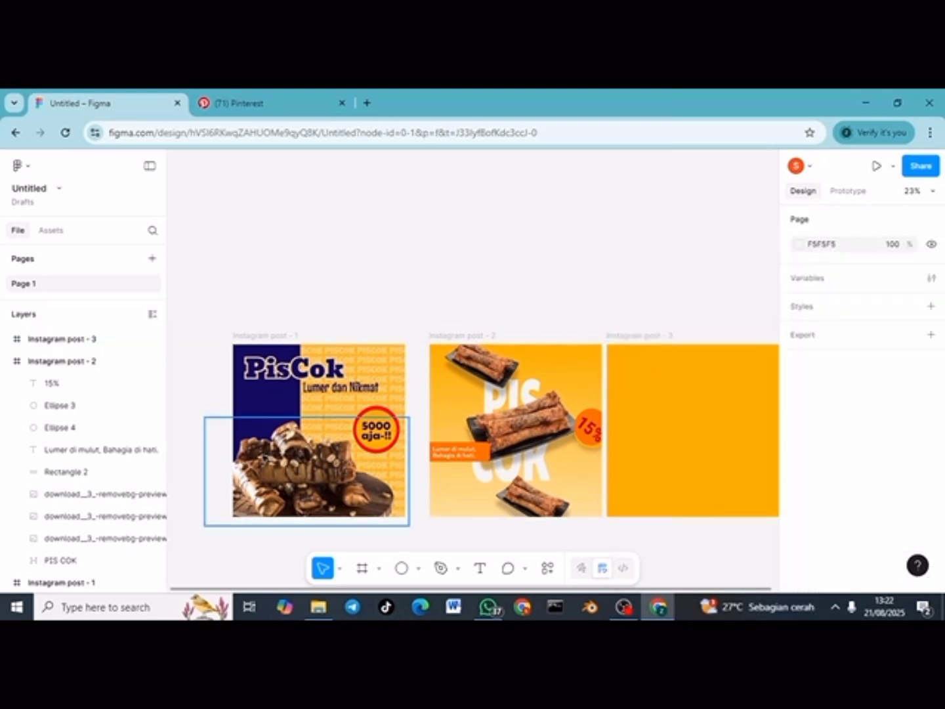
# Step: Duplicate the repeated PISCOK background text from Instagram post - 1
pyautogui.scroll(-2, 95, 506)
pyautogui.click(96, 549)
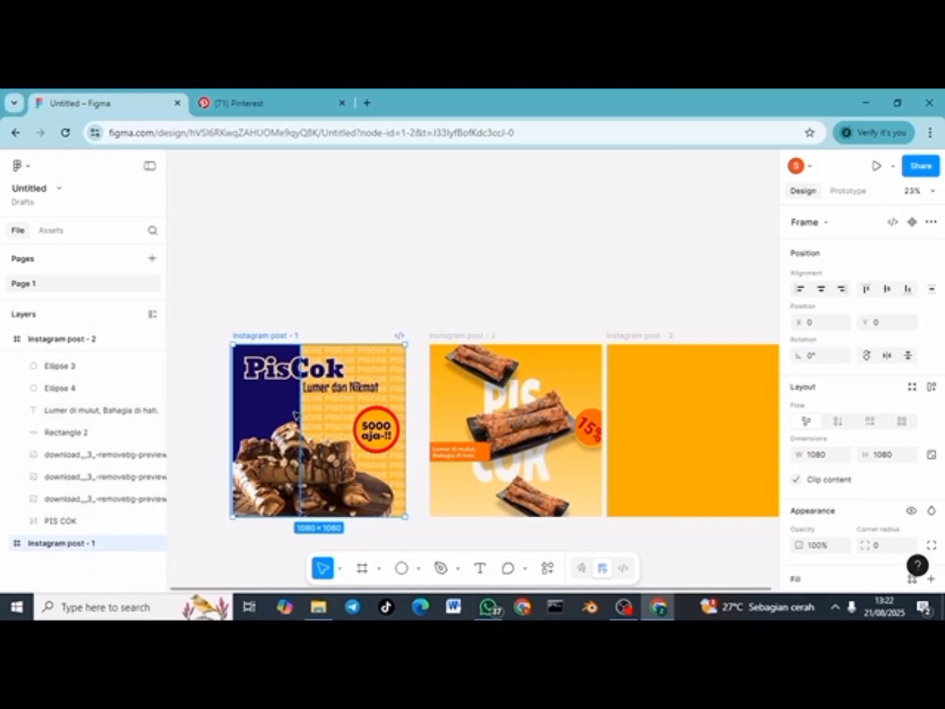
pyautogui.click(283, 457)
pyautogui.click(85, 546)
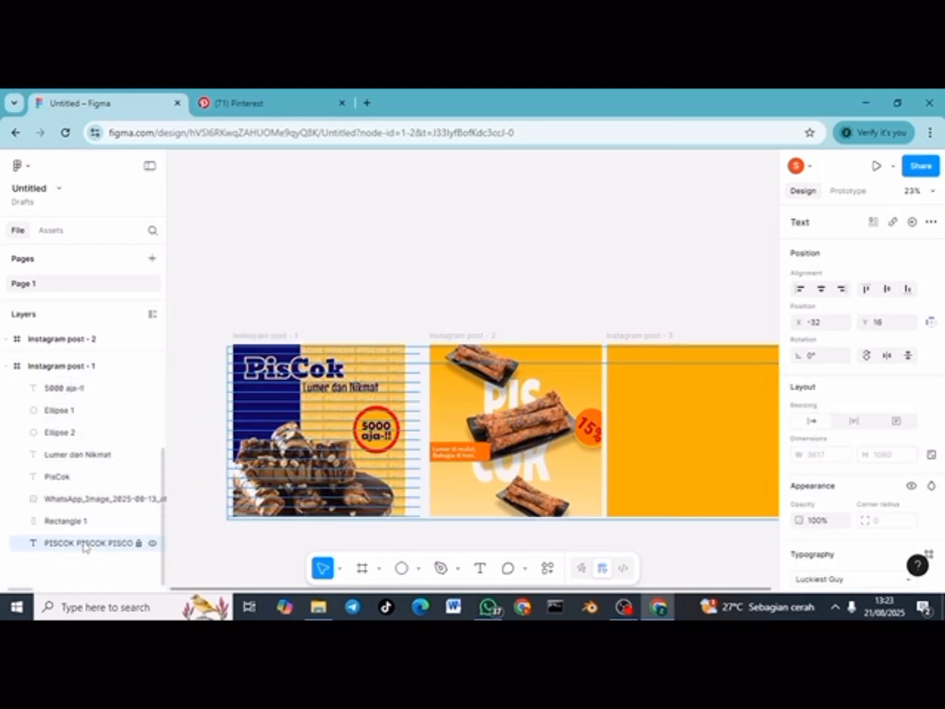
pyautogui.hotkey('ctrl', 'd')
# Step: Unlock the PISCOK text copy, move it into Instagram post - 3, and lock it
pyautogui.click(138, 543)
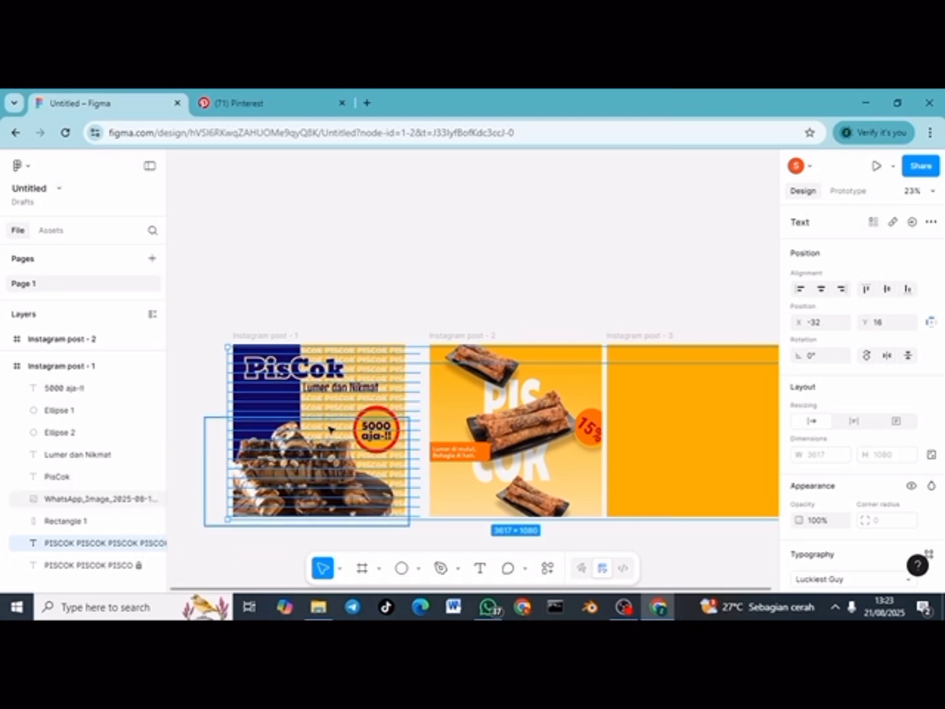
pyautogui.moveTo(340, 414); pyautogui.dragTo(712, 416)
pyautogui.hscroll(2, 666, 295)
pyautogui.click(666, 295)
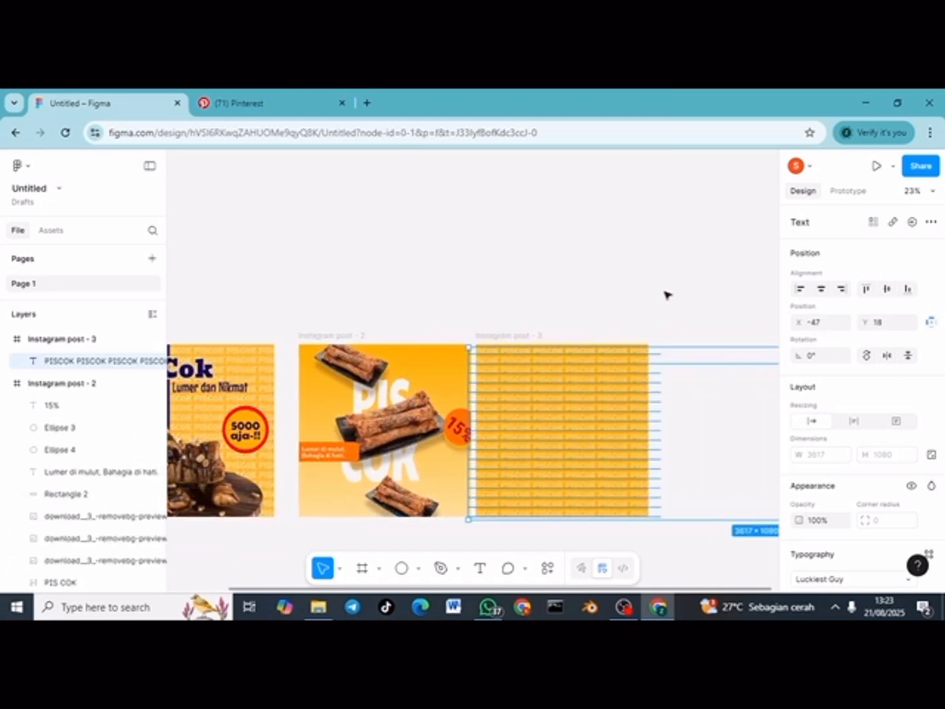
pyautogui.click(606, 405)
pyautogui.click(138, 361)
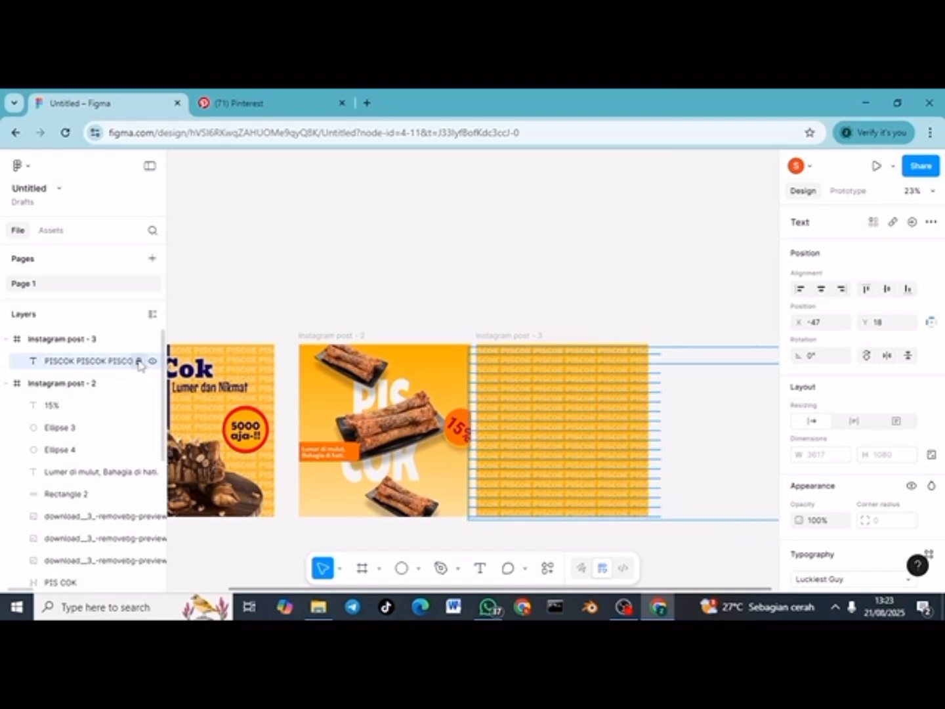
pyautogui.click(306, 236)
# Step: Pick the rectangle tool for drawing a panel
pyautogui.press('r')
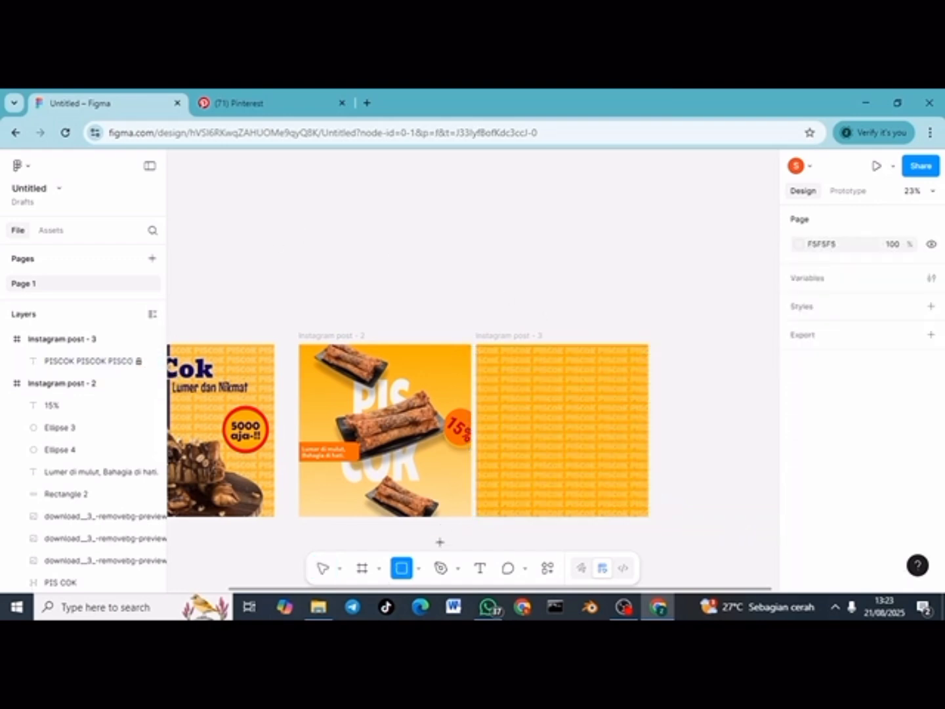
pyautogui.click(418, 568)
pyautogui.click(487, 447)
# Step: Draw a 685 × 1098 navy 130658 rectangle in post 3 and centre it horizontally
pyautogui.moveTo(518, 344)
pyautogui.mouseDown()
pyautogui.moveTo(577, 385)
pyautogui.moveTo(617, 518)
pyautogui.mouseUp()
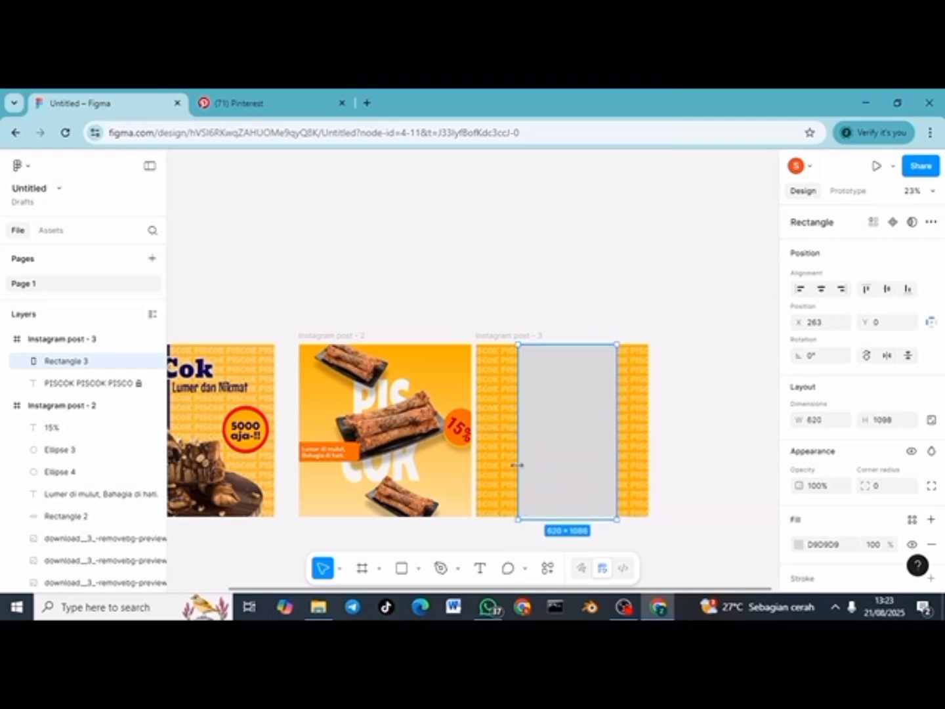
pyautogui.moveTo(516, 465); pyautogui.dragTo(507, 465)
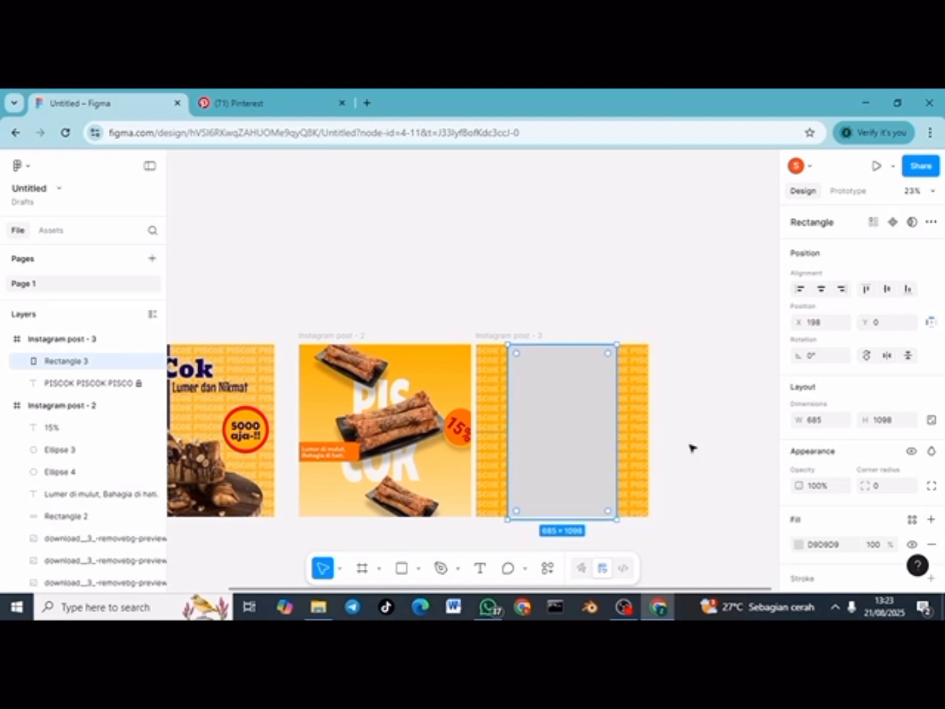
pyautogui.click(798, 544)
pyautogui.click(659, 549)
pyautogui.click(517, 290)
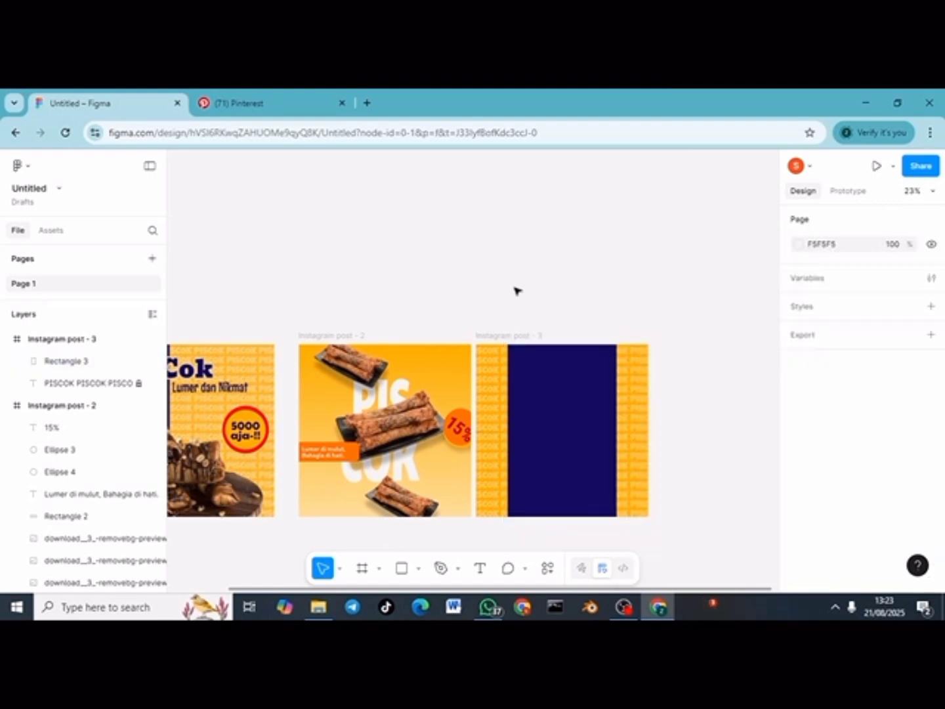
pyautogui.moveTo(550, 396); pyautogui.dragTo(546, 396)
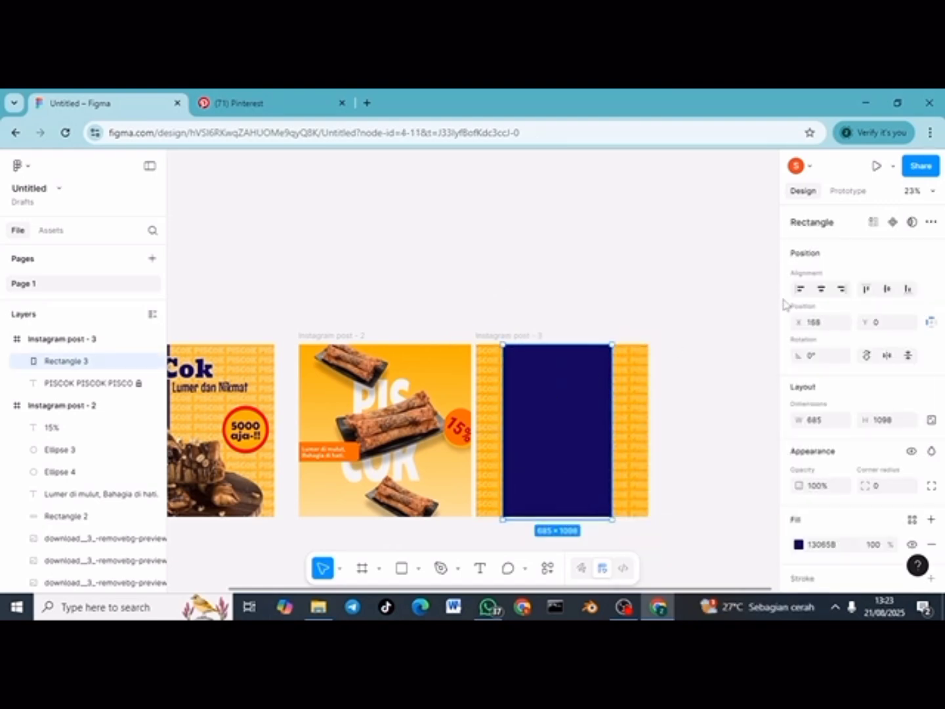
pyautogui.click(820, 289)
pyautogui.click(642, 308)
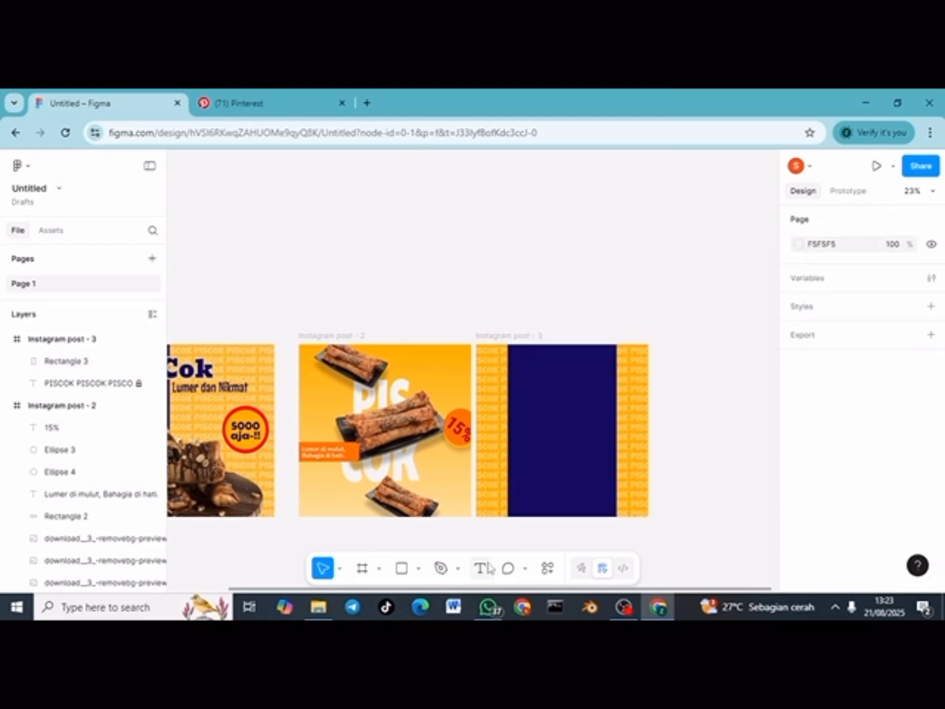
# Step: Add a text box on the navy panel reading 'LUMER MAKSIMAL,' followed by a line break
pyautogui.press('t')
pyautogui.click(530, 371)
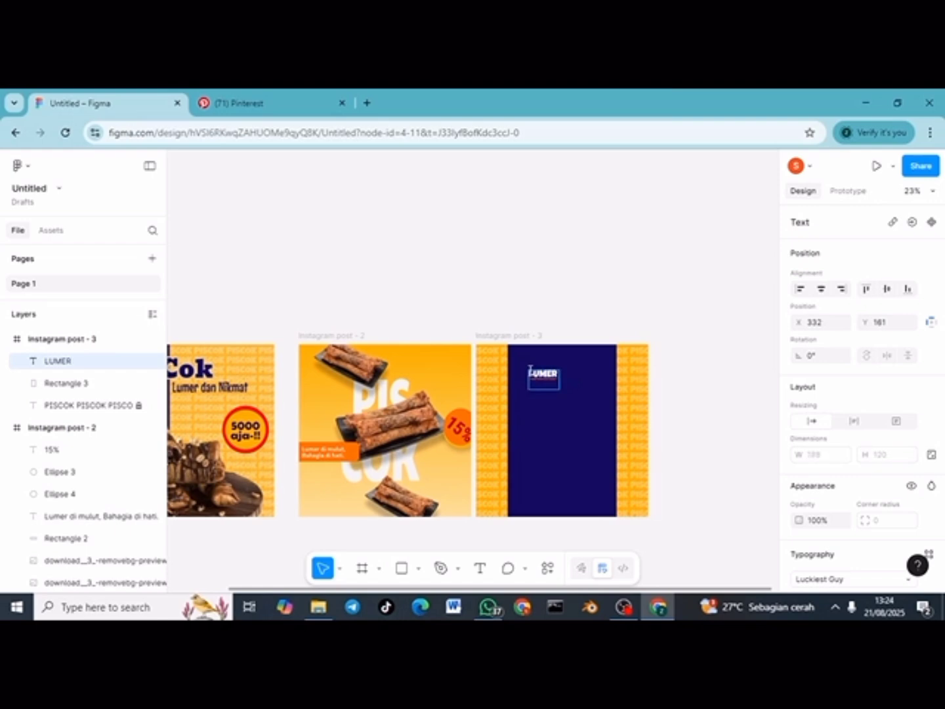
pyautogui.write('LUMER MAKSIMAL, NIKMAT')
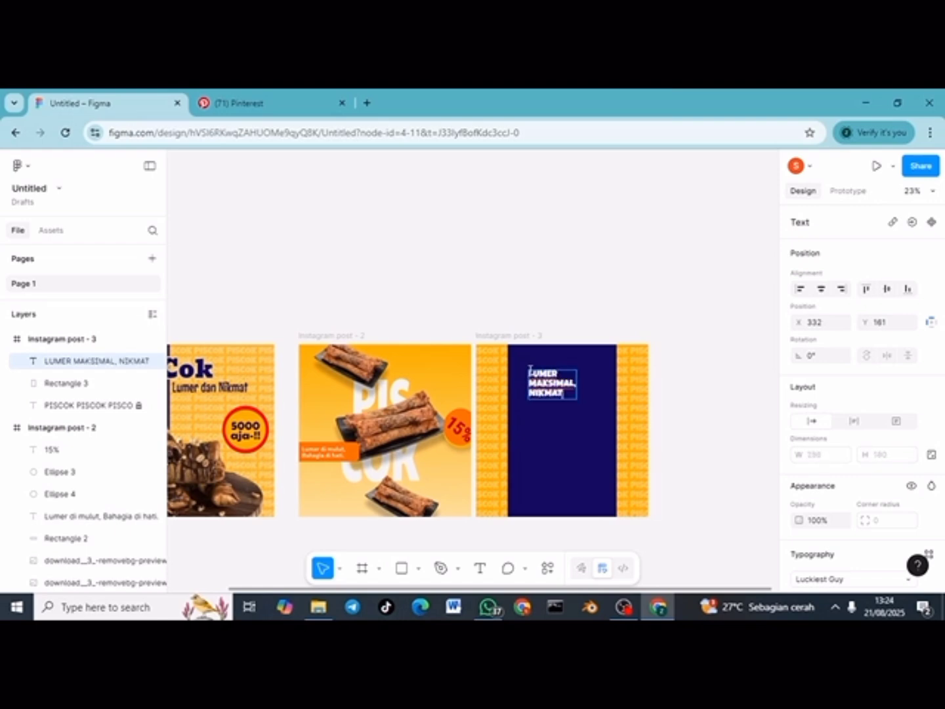
pyautogui.press('BackSpace')
pyautogui.press('BackSpace')
pyautogui.press('BackSpace')
pyautogui.press('BackSpace')
pyautogui.press('BackSpace')
pyautogui.press('BackSpace')
pyautogui.press('BackSpace')
pyautogui.press('BackSpace')
pyautogui.press('BackSpace')
pyautogui.press('BackSpace')
pyautogui.press('BackSpace')
pyautogui.press('BackSpace')
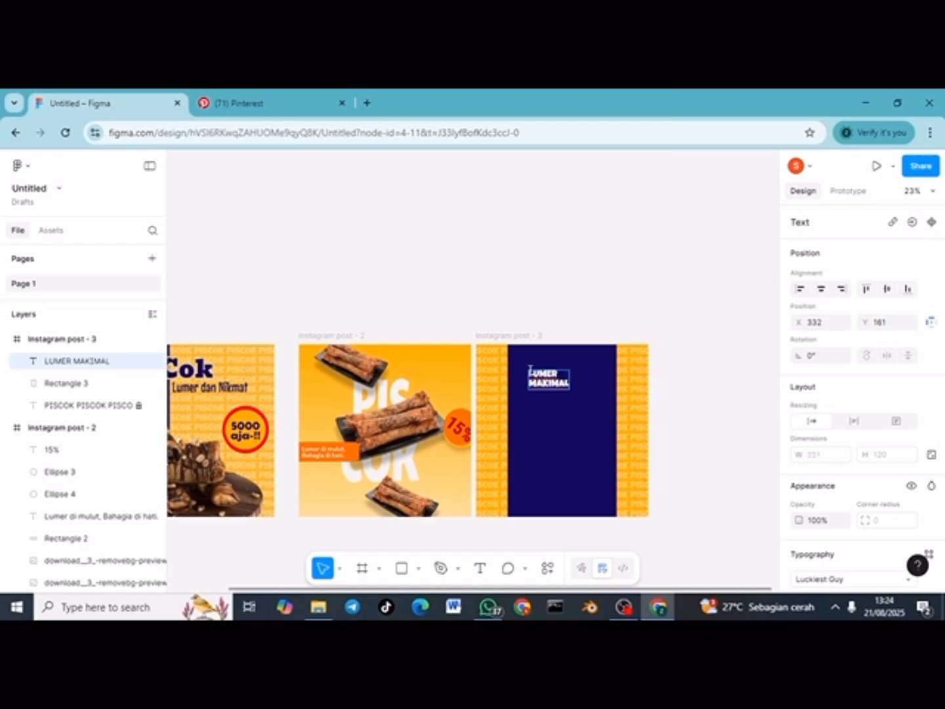
pyautogui.write('IMAL,')
pyautogui.press('Return')
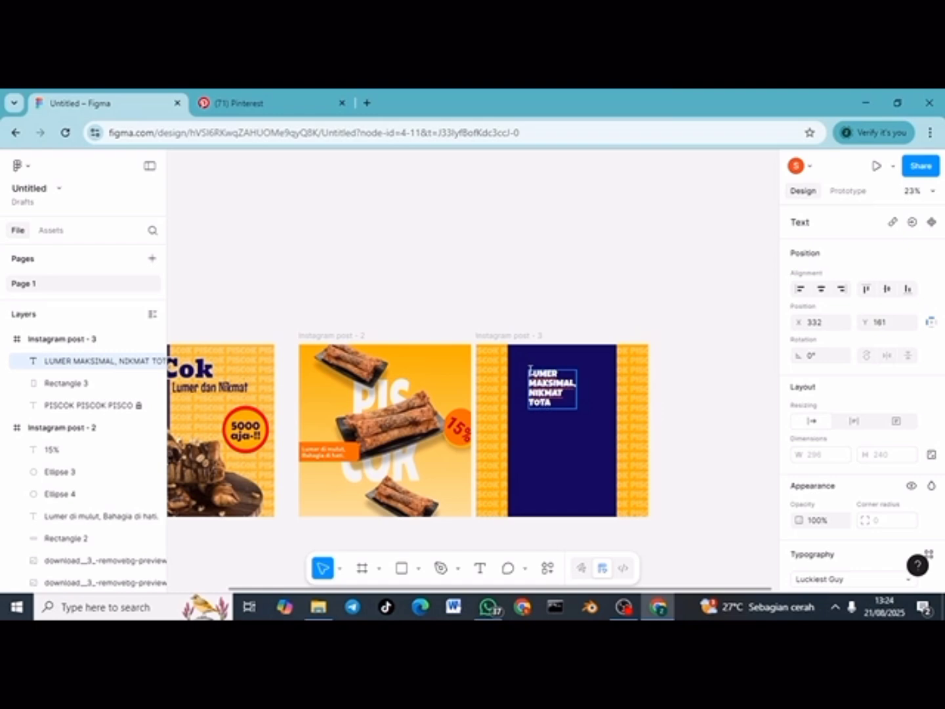
# Step: Colour all the headline text orange-yellow FFAE00
pyautogui.hotkey('ctrl', 'a')
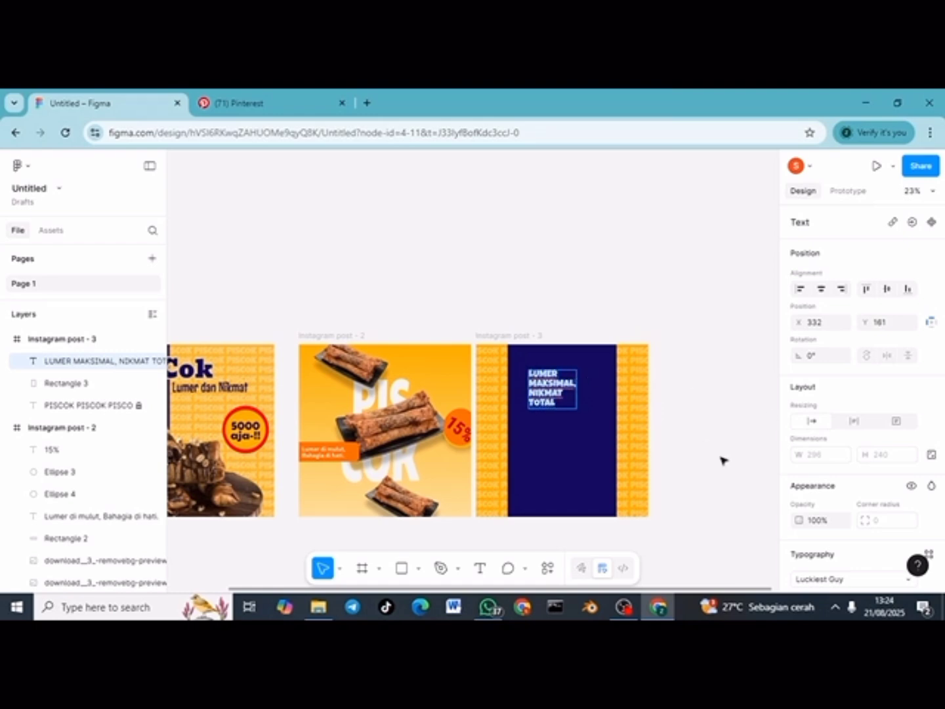
pyautogui.scroll(-3, 896, 516)
pyautogui.click(801, 534)
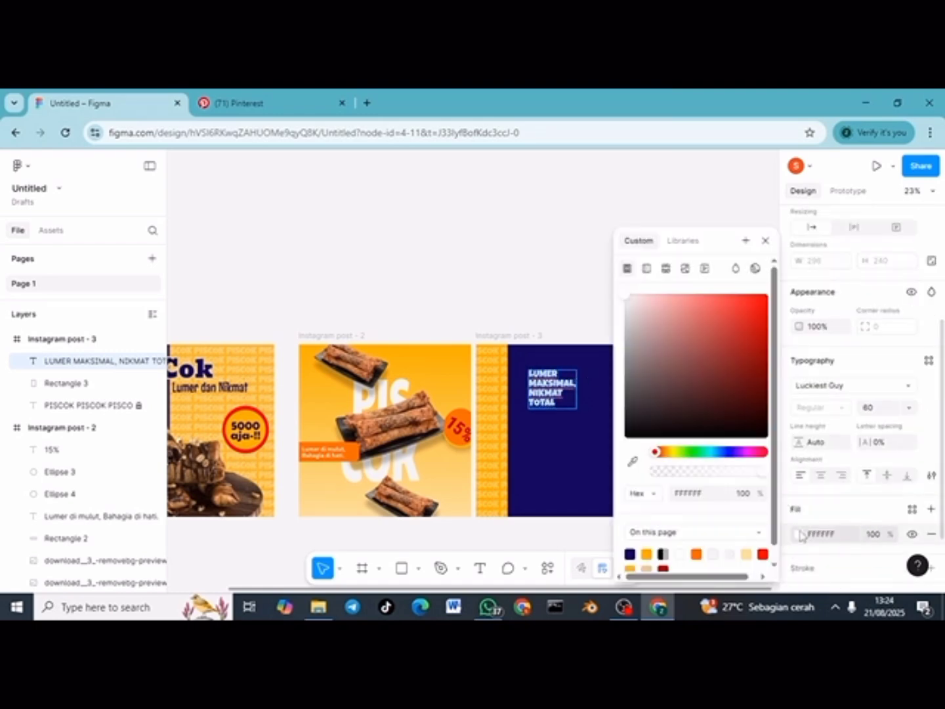
pyautogui.click(648, 553)
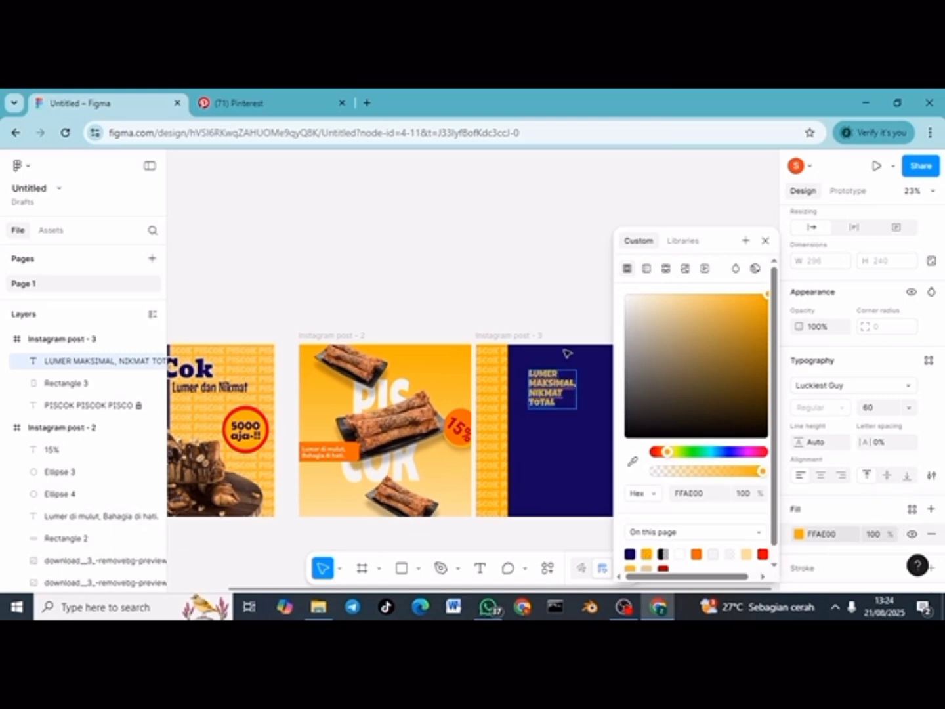
pyautogui.press('k')
pyautogui.click(766, 243)
pyautogui.press('v')
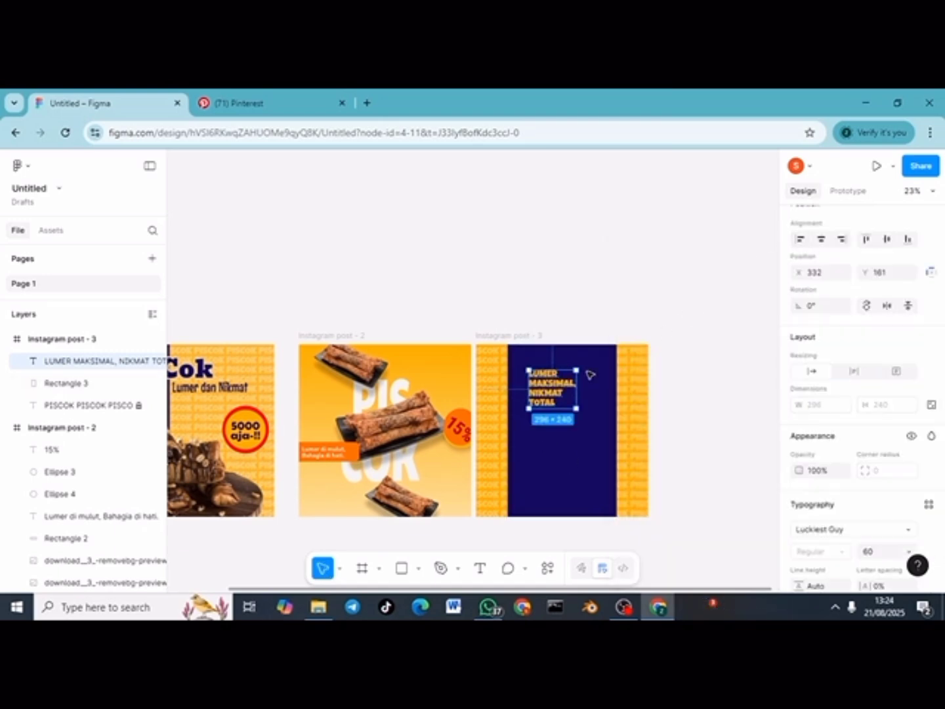
# Step: Enlarge the headline text box and set its font size to 90
pyautogui.moveTo(578, 370)
pyautogui.mouseDown()
pyautogui.moveTo(604, 346)
pyautogui.moveTo(578, 363)
pyautogui.mouseUp()
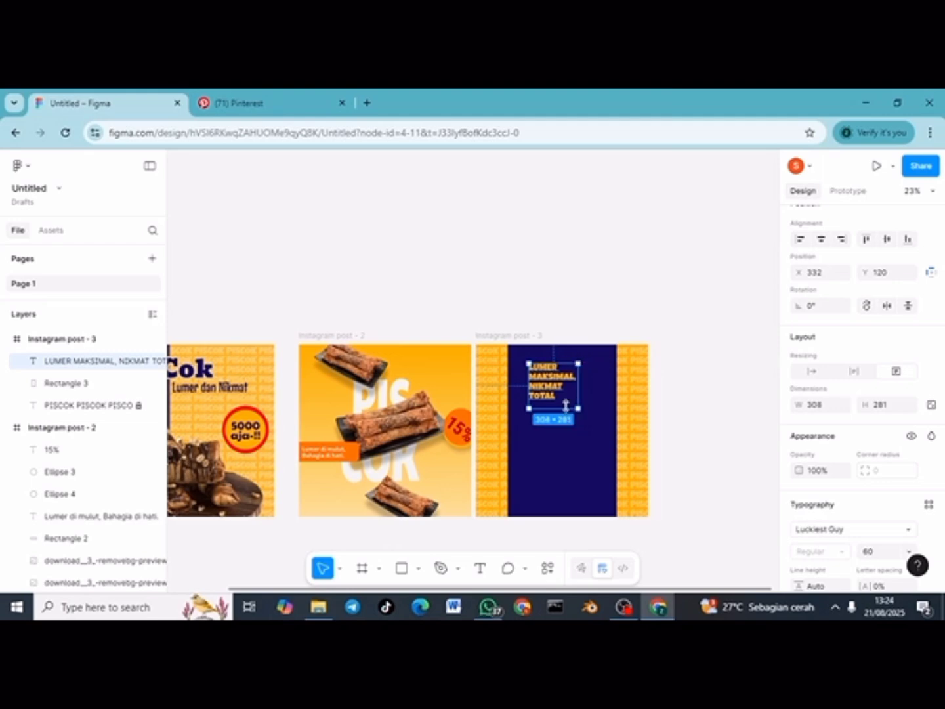
pyautogui.doubleClick(552, 392)
pyautogui.scroll(-3, 873, 377)
pyautogui.click(873, 368)
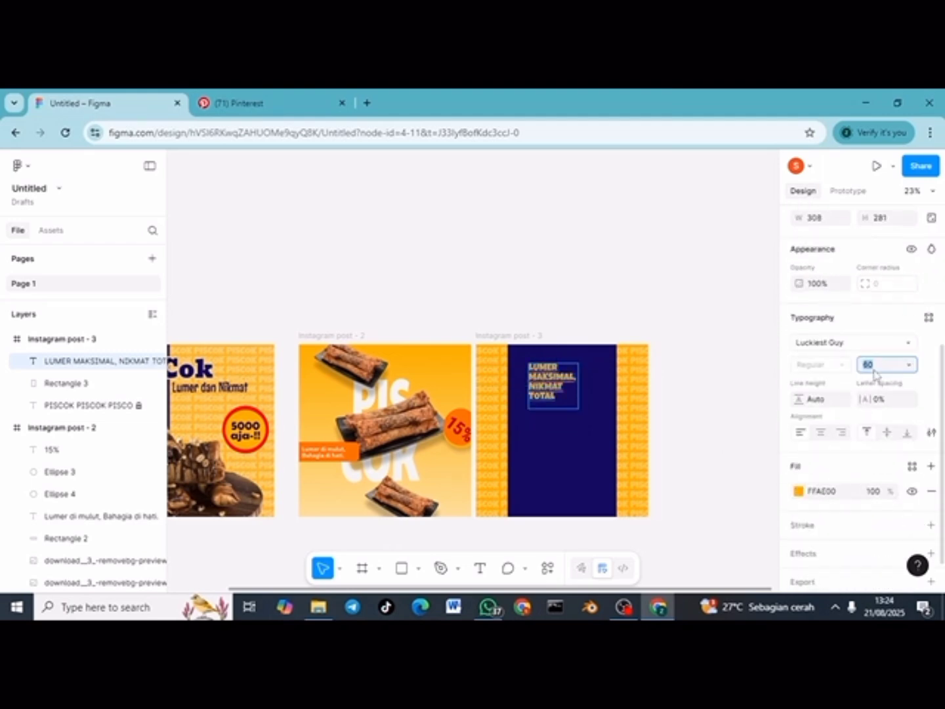
pyautogui.write('90')
pyautogui.press('Return')
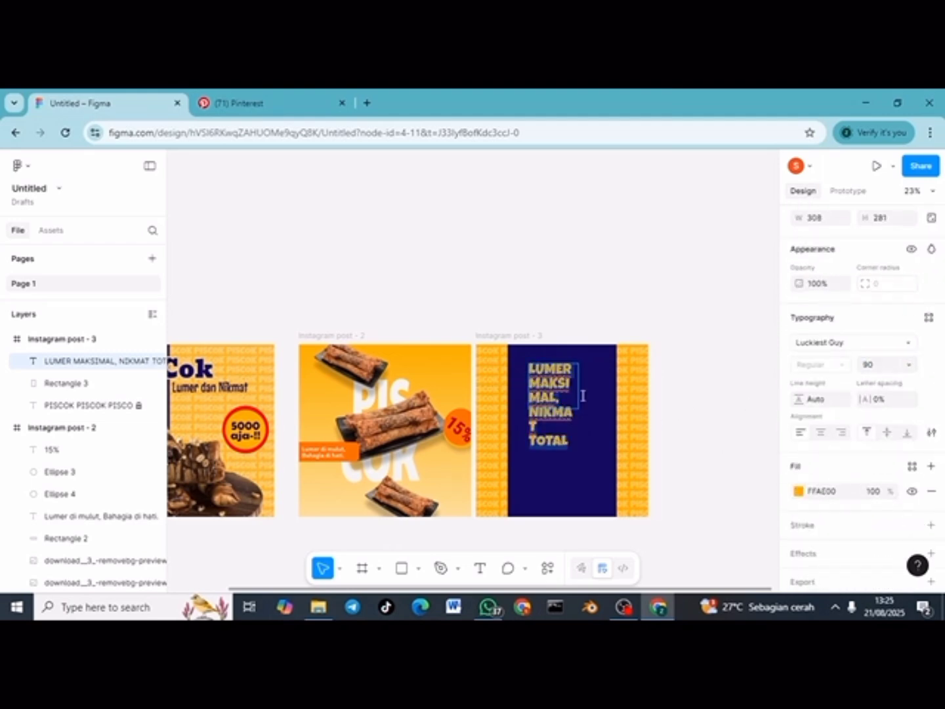
# Step: Widen the headline text box to both the left and right
pyautogui.doubleClick(580, 391)
pyautogui.press('BackSpace')
pyautogui.hotkey('ctrl', 'z')
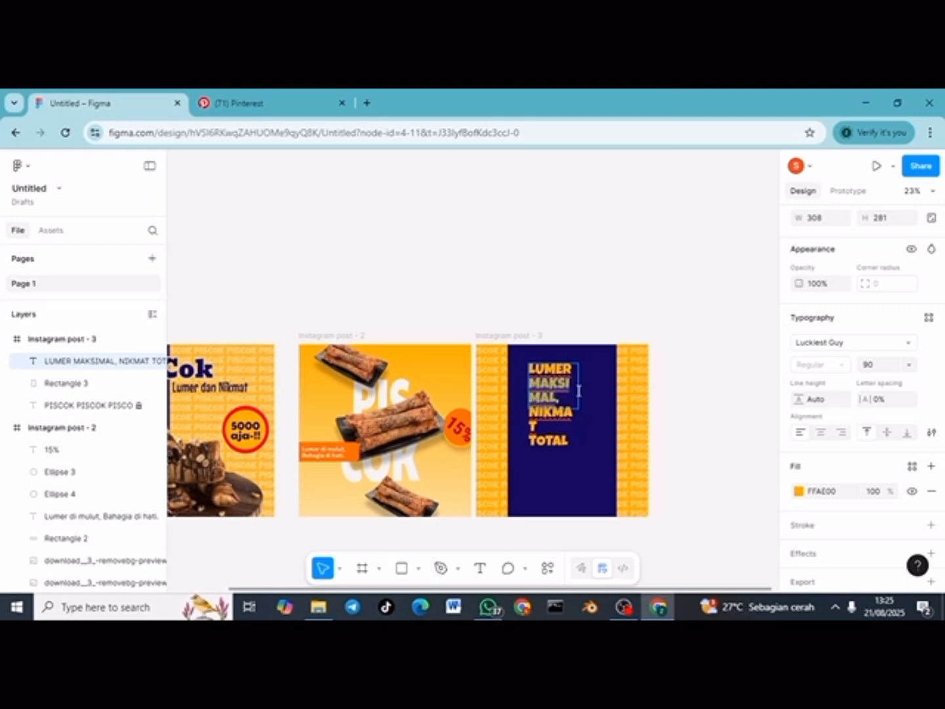
pyautogui.press('Escape')
pyautogui.moveTo(578, 386); pyautogui.dragTo(611, 391)
pyautogui.moveTo(529, 392); pyautogui.dragTo(511, 391)
# Step: Increase the headline font size to 120 so it fills the panel in three lines
pyautogui.doubleClick(577, 399)
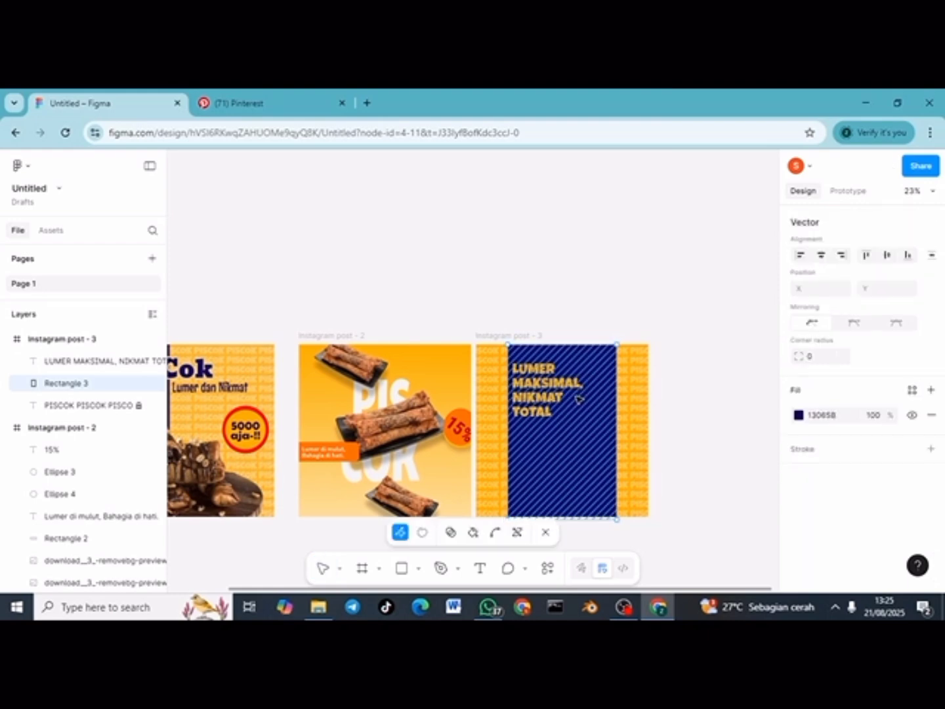
pyautogui.doubleClick(553, 311)
pyautogui.click(539, 372)
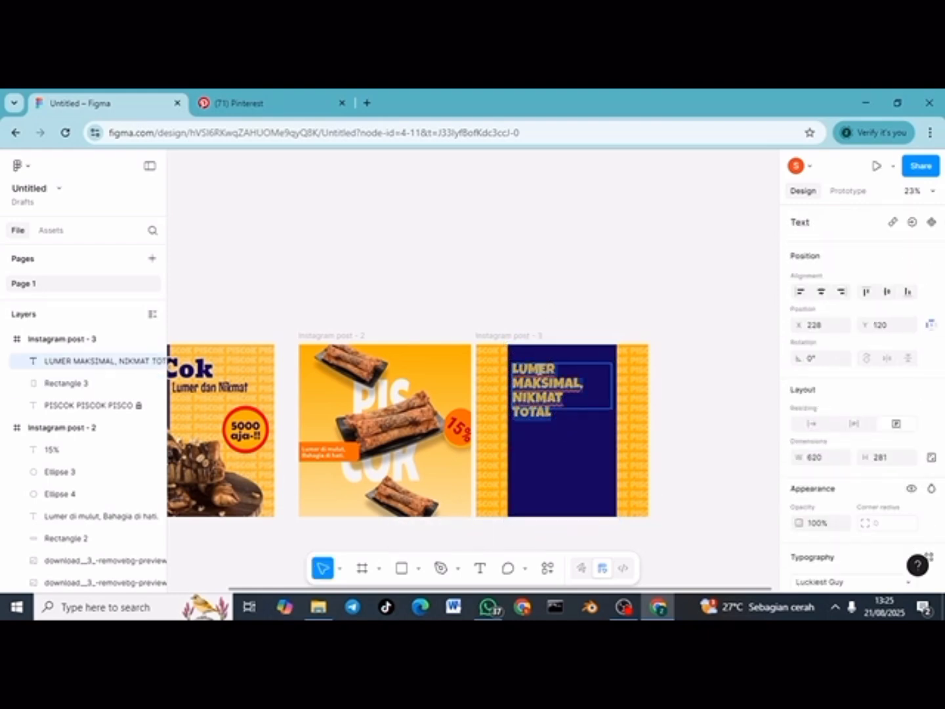
pyautogui.scroll(-3, 851, 547)
pyautogui.click(880, 397)
pyautogui.write('1')
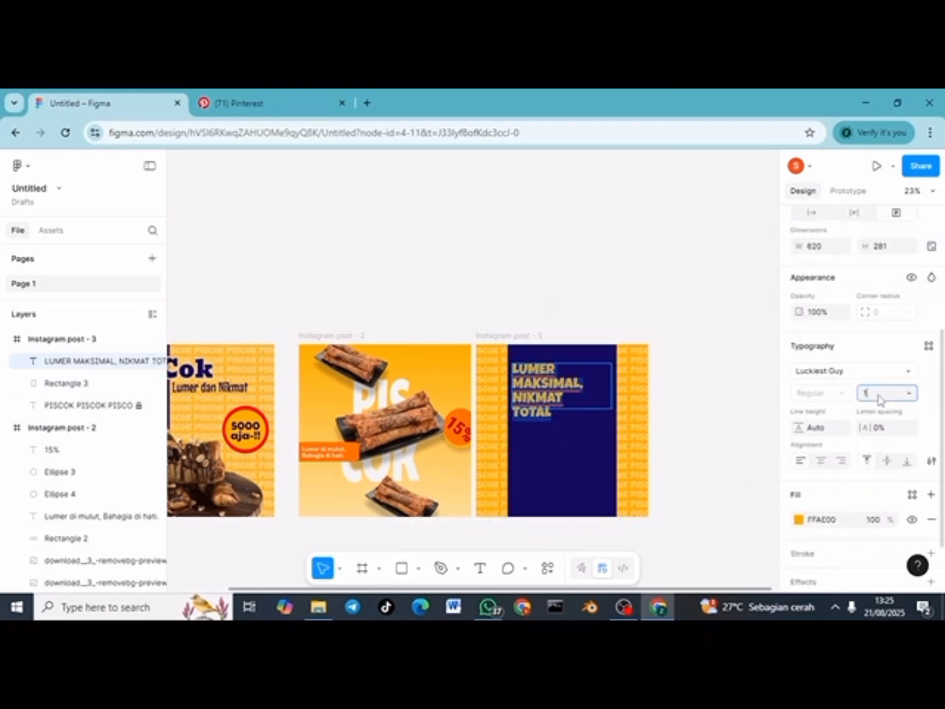
pyautogui.write('20')
pyautogui.press('Return')
pyautogui.click(666, 334)
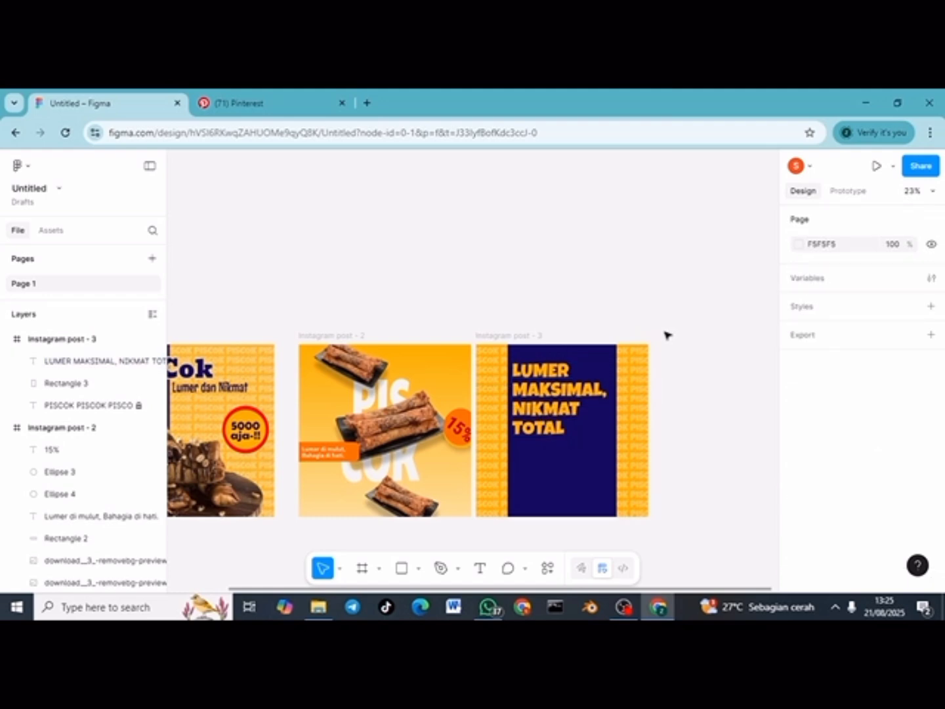
# Step: Nudge the headline up and right, and park the plate photo below the third post
pyautogui.moveTo(553, 387); pyautogui.dragTo(558, 381)
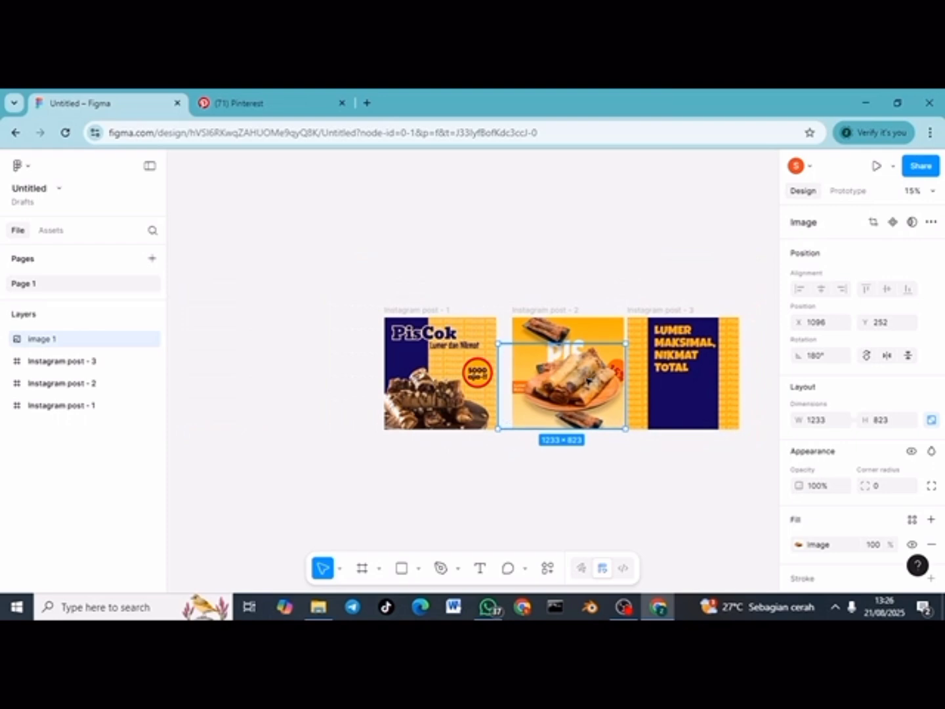
pyautogui.moveTo(587, 382); pyautogui.dragTo(700, 399)
pyautogui.scroll(3, 700, 398)
pyautogui.hscroll(1, 689, 399)
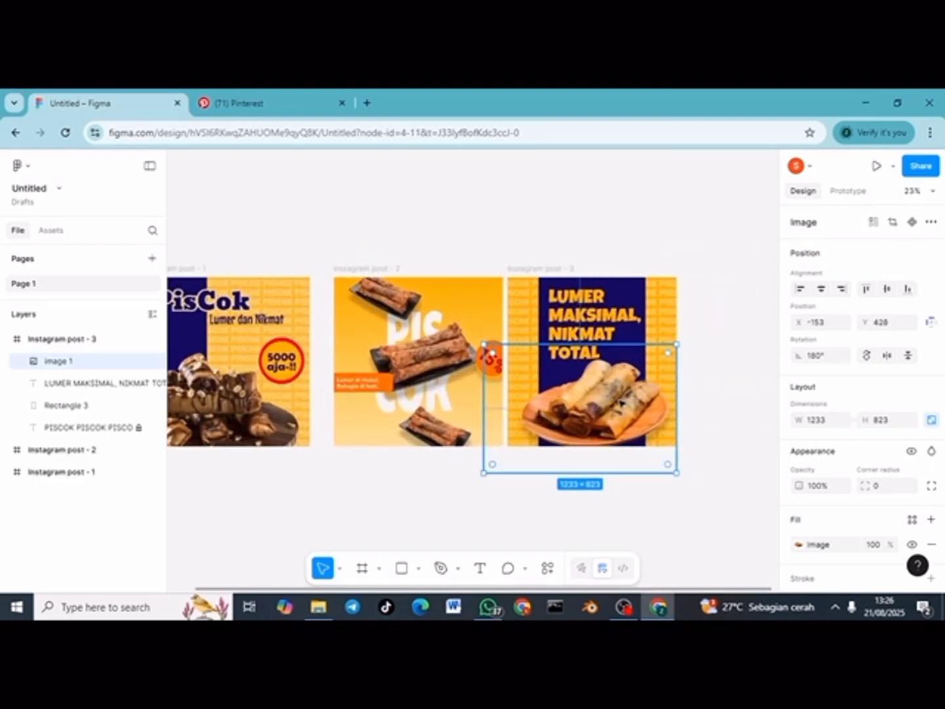
pyautogui.moveTo(617, 402); pyautogui.dragTo(734, 473)
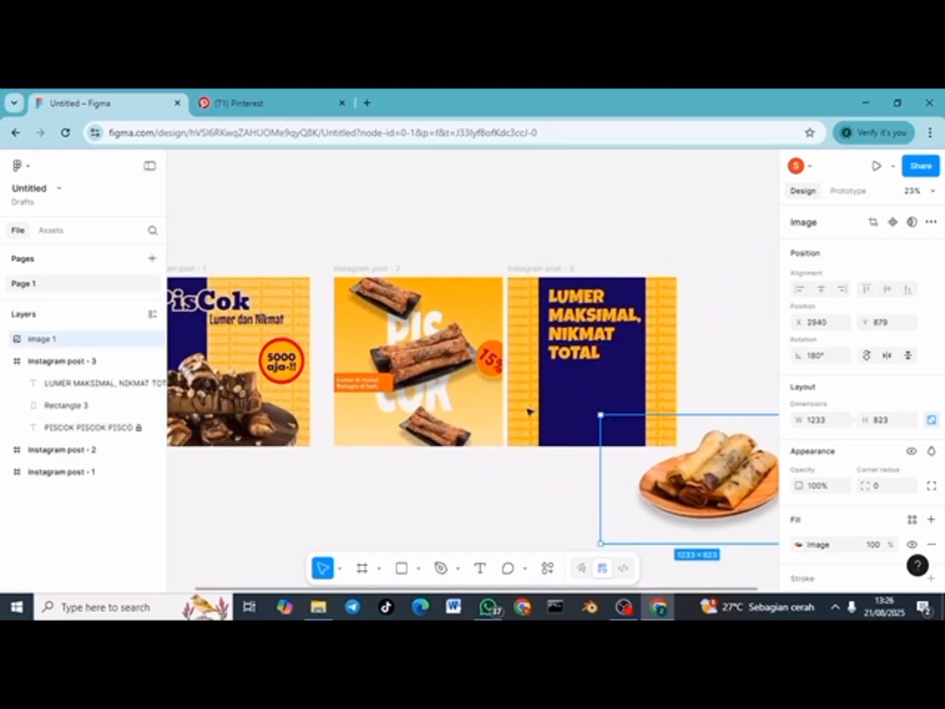
# Step: Draw a rectangle band across the third post's bottom and slant its top edge
pyautogui.click(416, 570)
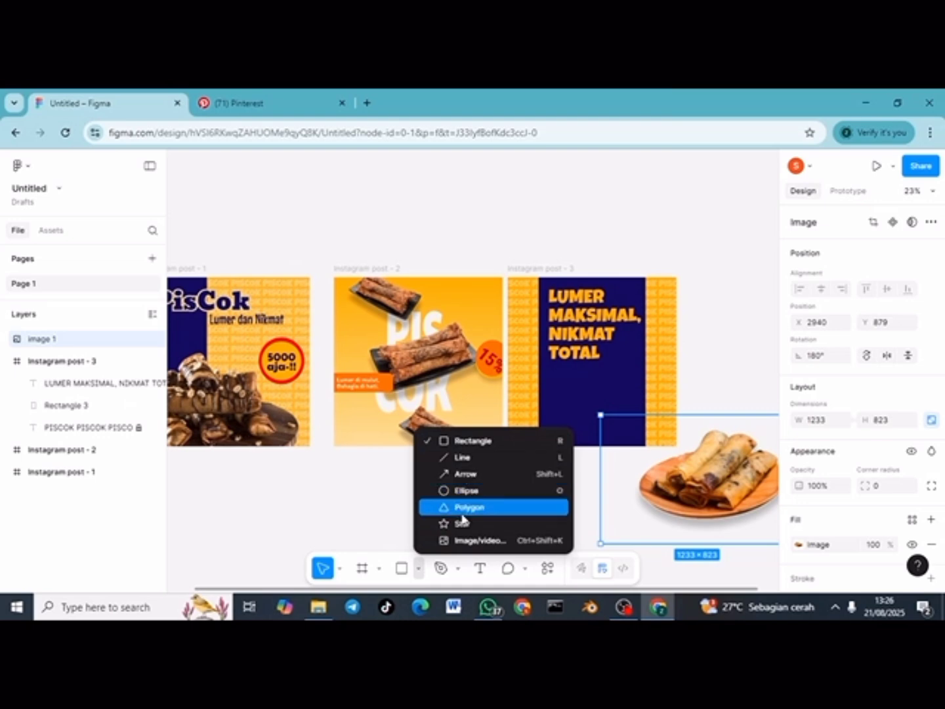
pyautogui.click(463, 441)
pyautogui.moveTo(506, 407)
pyautogui.mouseDown()
pyautogui.moveTo(640, 416)
pyautogui.moveTo(661, 439)
pyautogui.moveTo(677, 426)
pyautogui.moveTo(641, 452)
pyautogui.mouseUp()
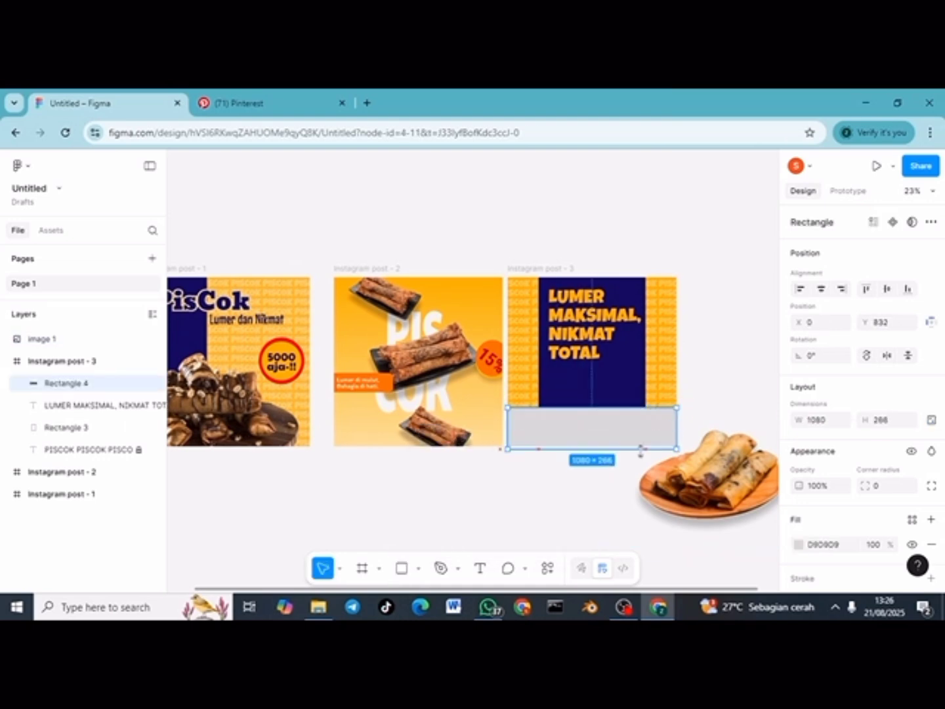
pyautogui.doubleClick(670, 411)
pyautogui.moveTo(676, 408); pyautogui.dragTo(677, 391)
pyautogui.moveTo(507, 407); pyautogui.dragTo(509, 415)
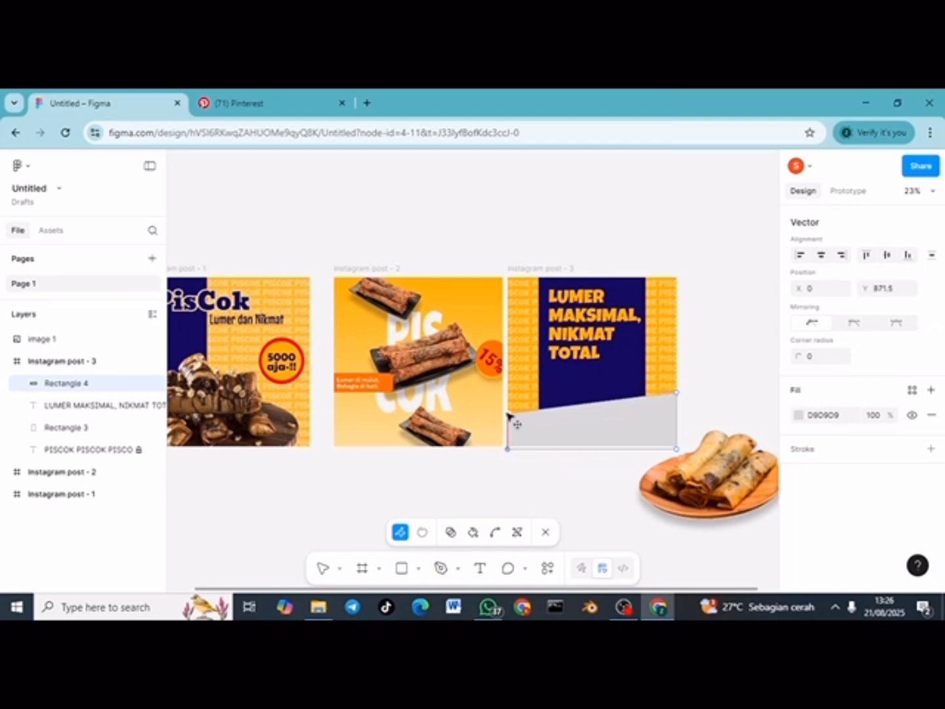
# Step: Fill the band beige FAB82A and place the plate photo over it in the third post
pyautogui.click(799, 415)
pyautogui.click(630, 568)
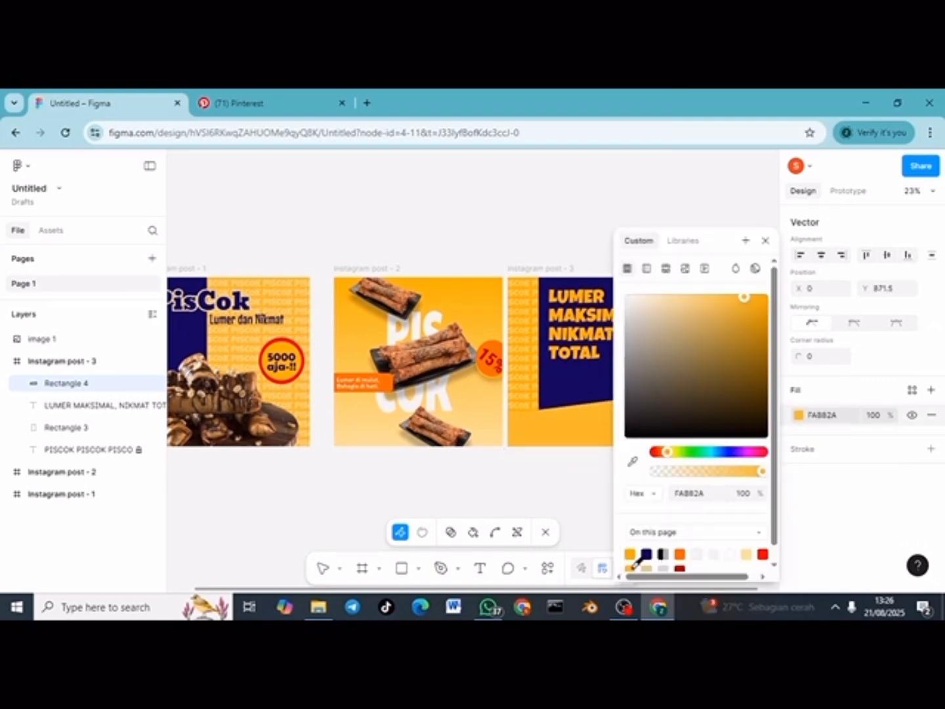
pyautogui.click(648, 568)
pyautogui.press('Return')
pyautogui.click(595, 507)
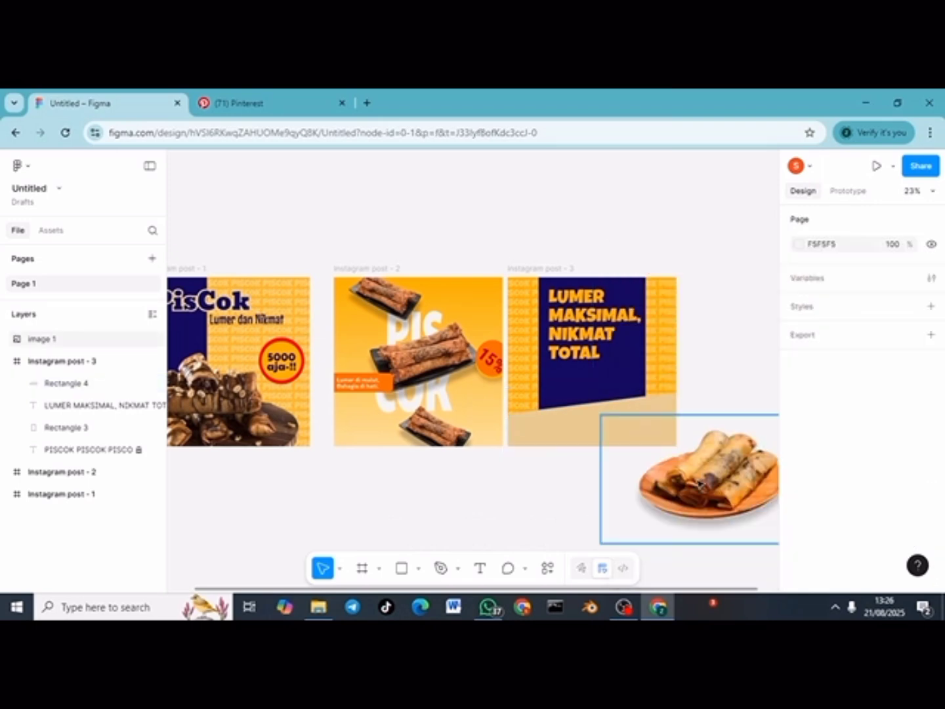
pyautogui.moveTo(700, 483); pyautogui.dragTo(585, 411)
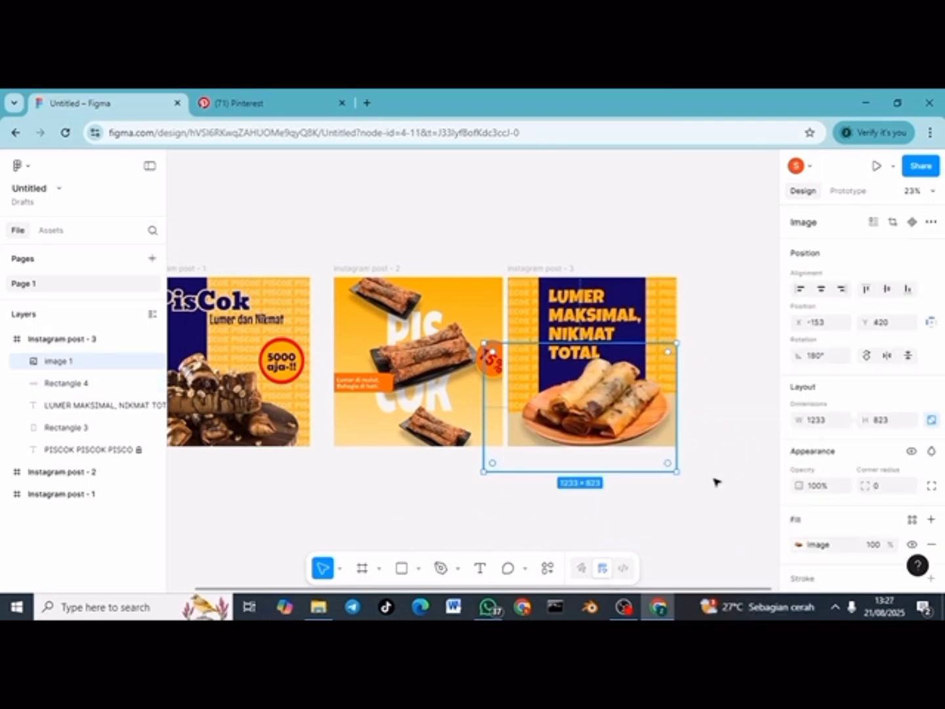
# Step: Adjust the plate photo's drop shadow to X 0, Y 50, blur 50
pyautogui.scroll(-1, 814, 519)
pyautogui.scroll(-1, 816, 523)
pyautogui.click(799, 510)
pyautogui.press('Tab')
pyautogui.press('Tab')
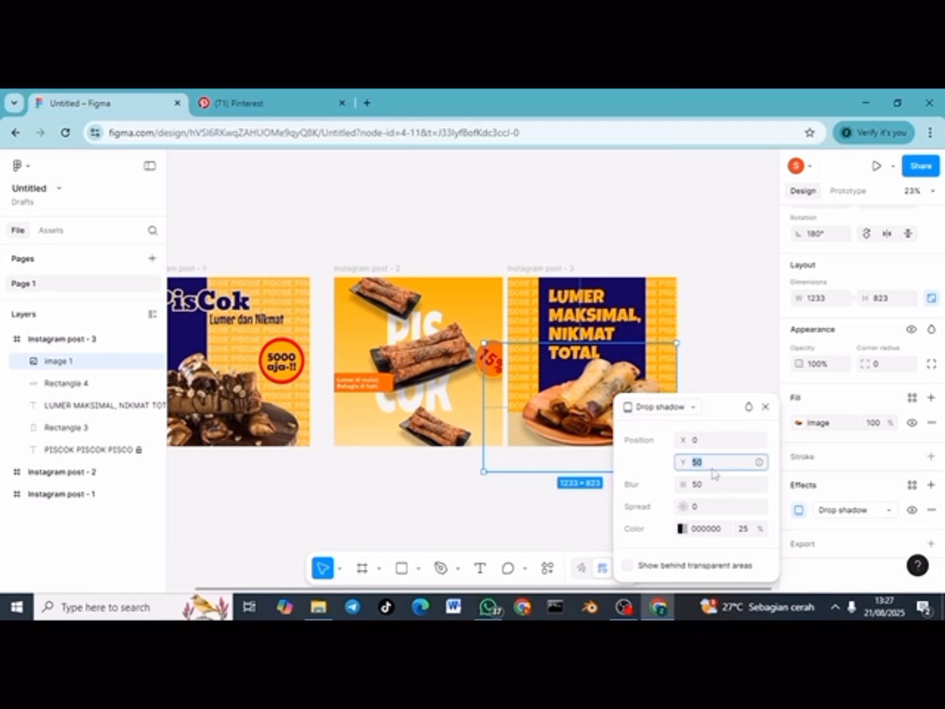
pyautogui.click(732, 364)
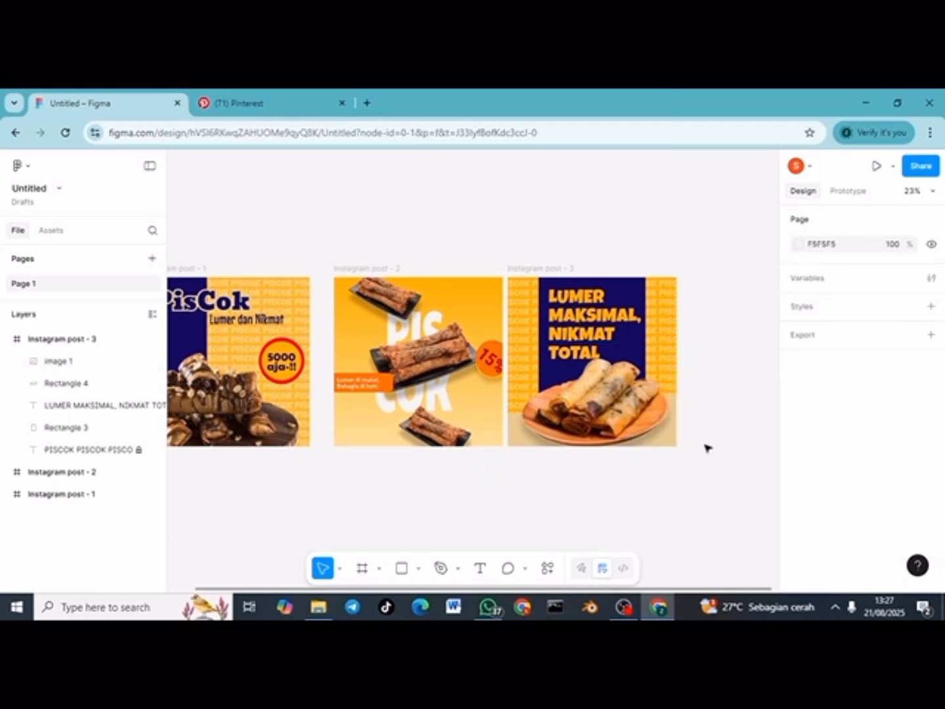
pyautogui.click(590, 398)
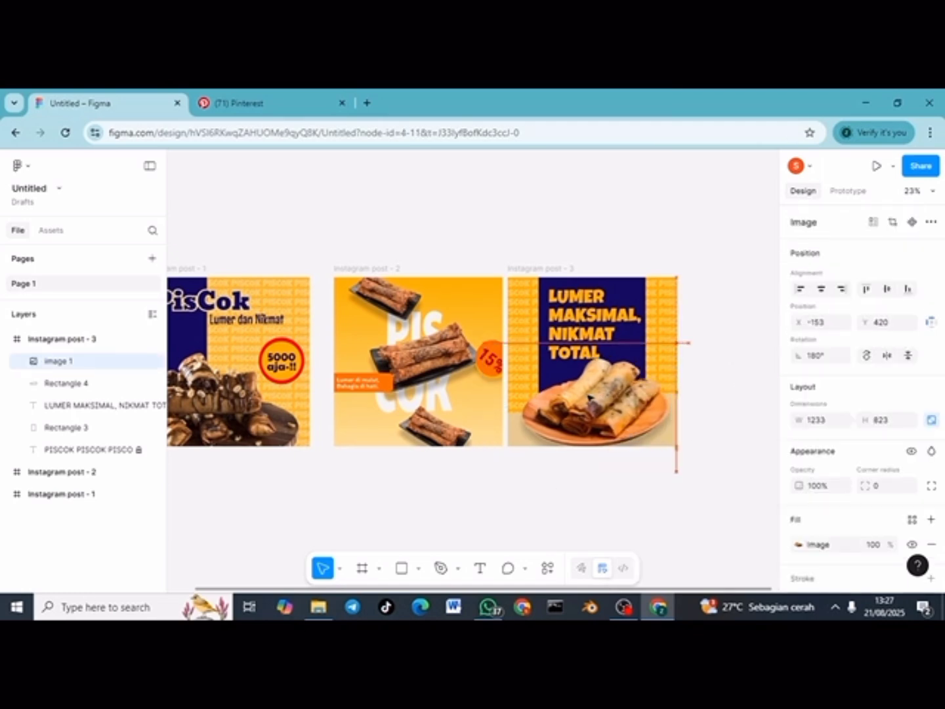
pyautogui.click(715, 420)
pyautogui.hscroll(-2, 717, 422)
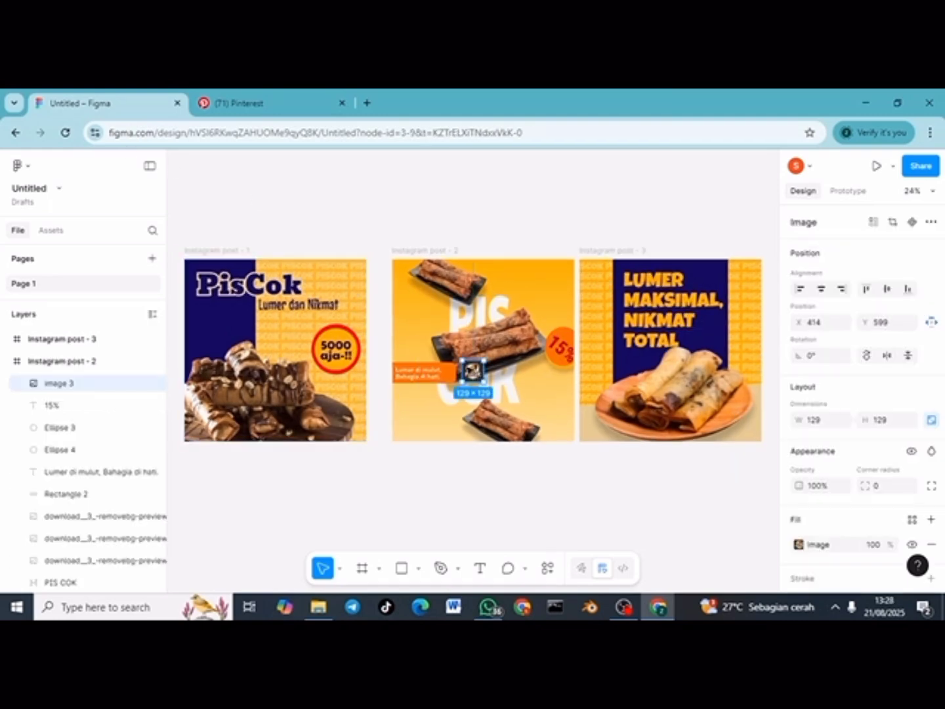
# Step: Place the PisCok logo in the first post's top-right corner
pyautogui.moveTo(473, 371); pyautogui.dragTo(350, 275)
pyautogui.scroll(1, 355, 281)
pyautogui.click(374, 205)
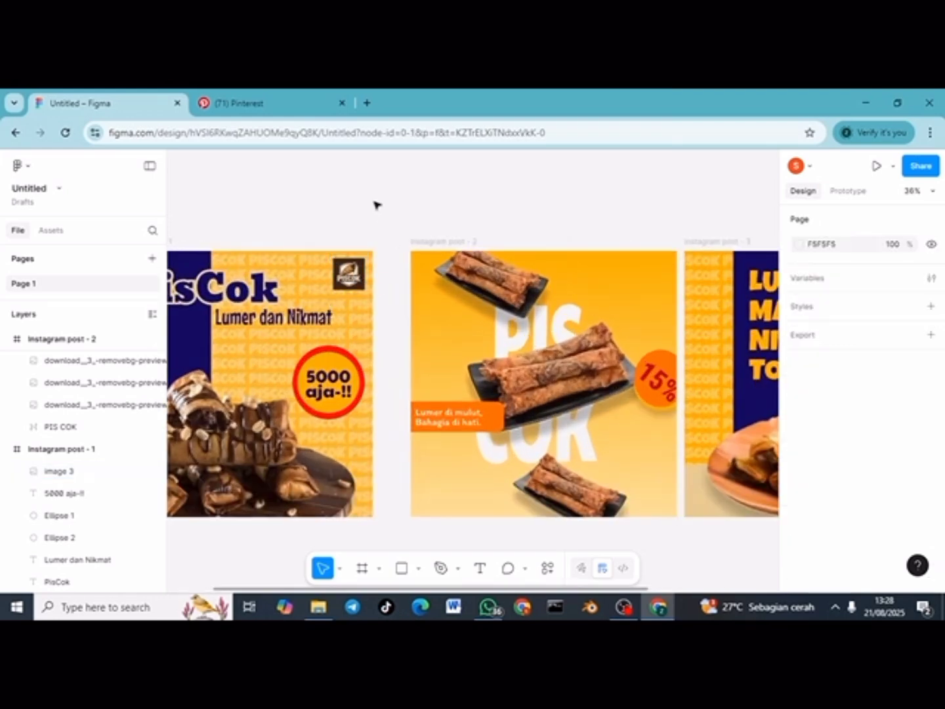
pyautogui.moveTo(356, 272); pyautogui.dragTo(646, 282)
# Step: Duplicate the logo into the other posts' top-right corners and align each copy
pyautogui.hotkey('ctrl', 'd')
pyautogui.hotkey('ctrl', 'd')
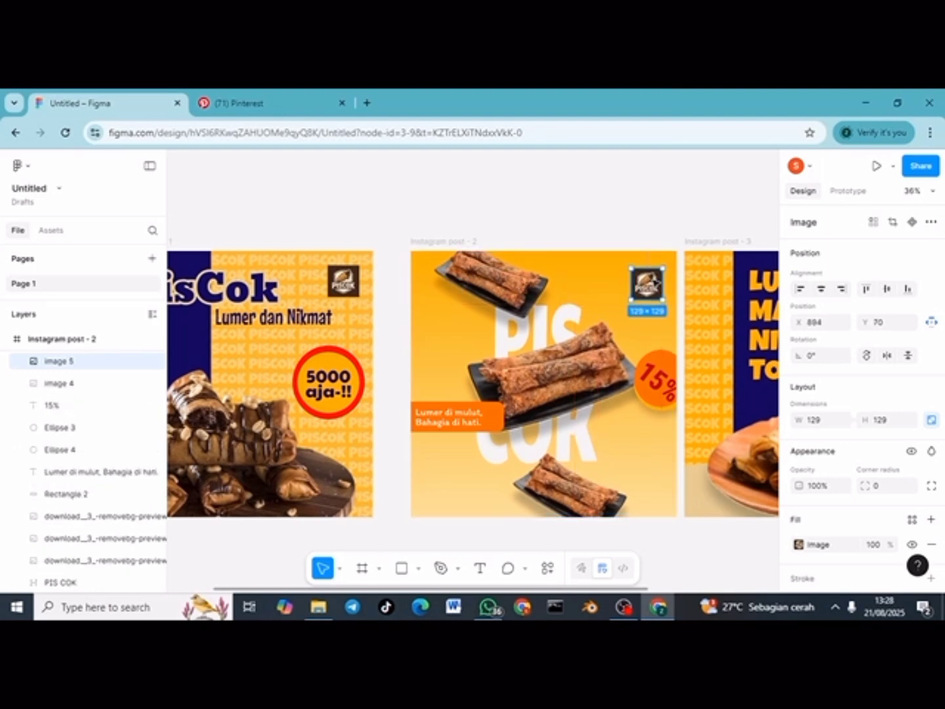
pyautogui.hscroll(5, 655, 282)
pyautogui.moveTo(386, 284)
pyautogui.mouseDown()
pyautogui.moveTo(564, 296)
pyautogui.moveTo(670, 279)
pyautogui.moveTo(664, 274)
pyautogui.moveTo(665, 287)
pyautogui.moveTo(397, 276)
pyautogui.mouseUp()
pyautogui.hscroll(-3, 396, 277)
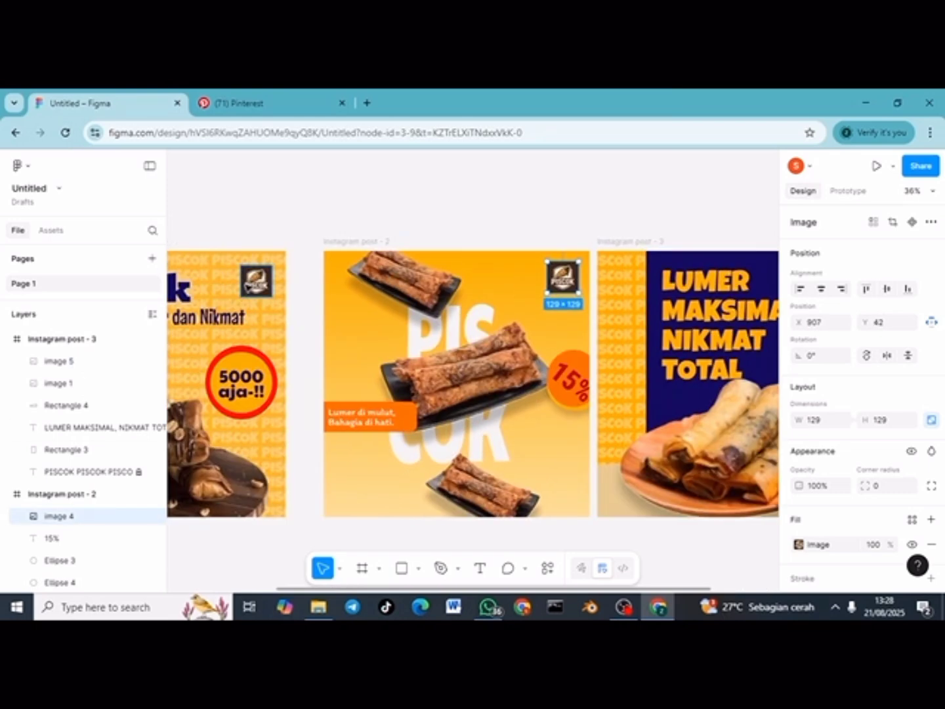
pyautogui.moveTo(250, 289); pyautogui.dragTo(257, 287)
pyautogui.click(393, 218)
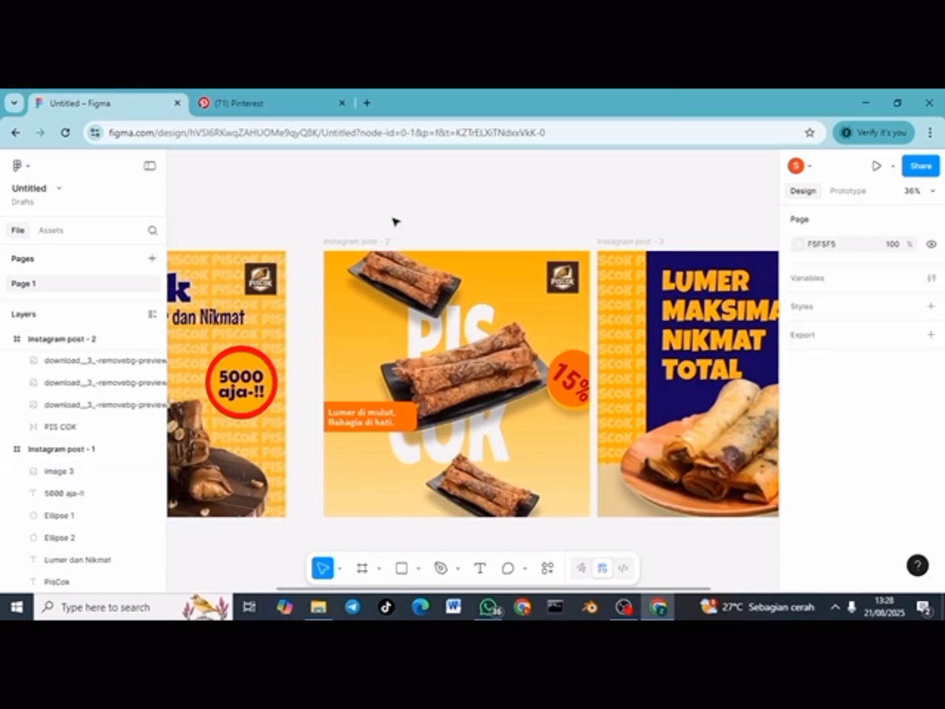
pyautogui.scroll(-3, 393, 218)
pyautogui.scroll(1, 393, 218)
pyautogui.hscroll(-1, 393, 219)
pyautogui.scroll(2, 393, 218)
pyautogui.scroll(-1, 393, 218)
pyautogui.scroll(-1, 395, 220)
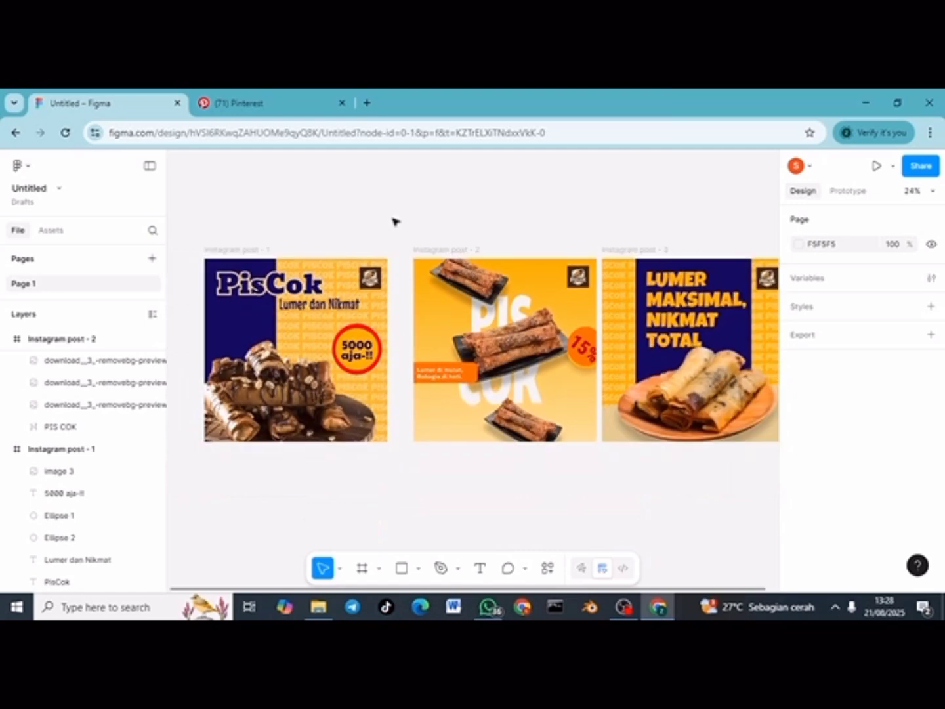